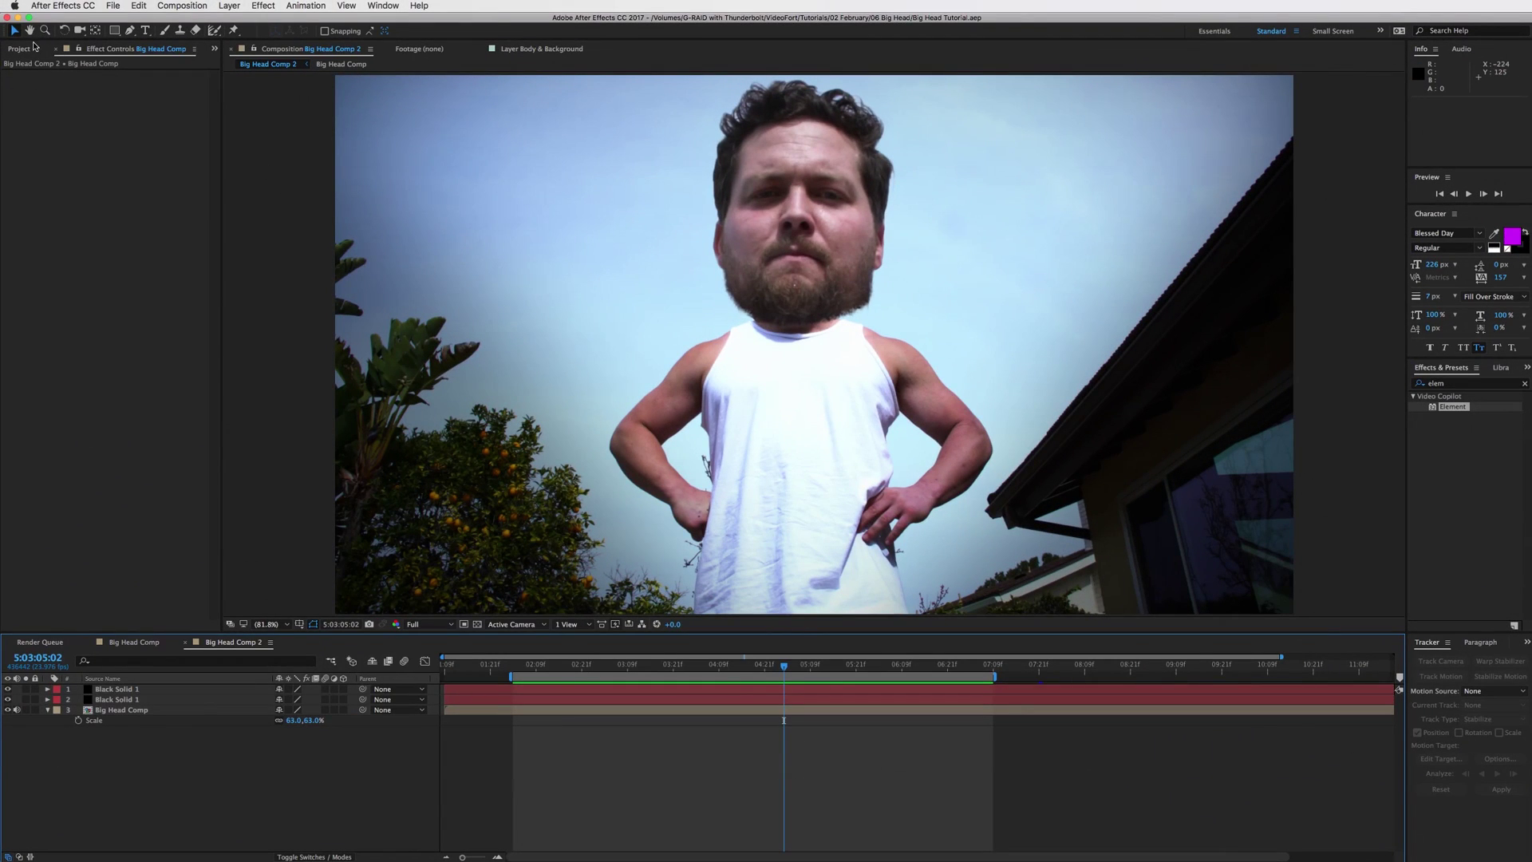
- Create a new composition from the C0081.MP4 footage and start its work area at 5:03:01:21
click(19, 50)
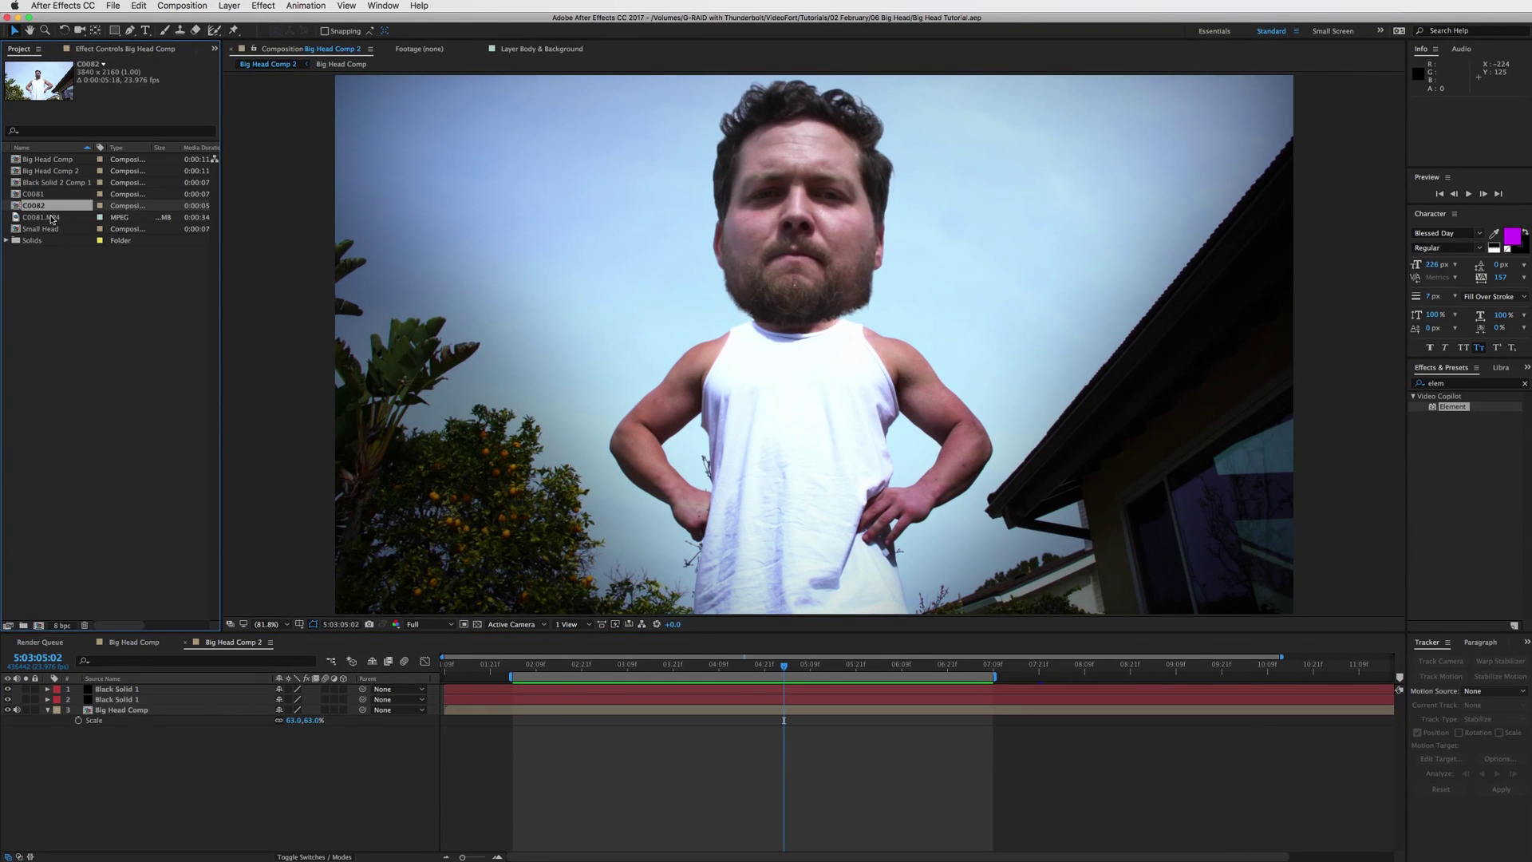
drag(51, 219, 43, 631)
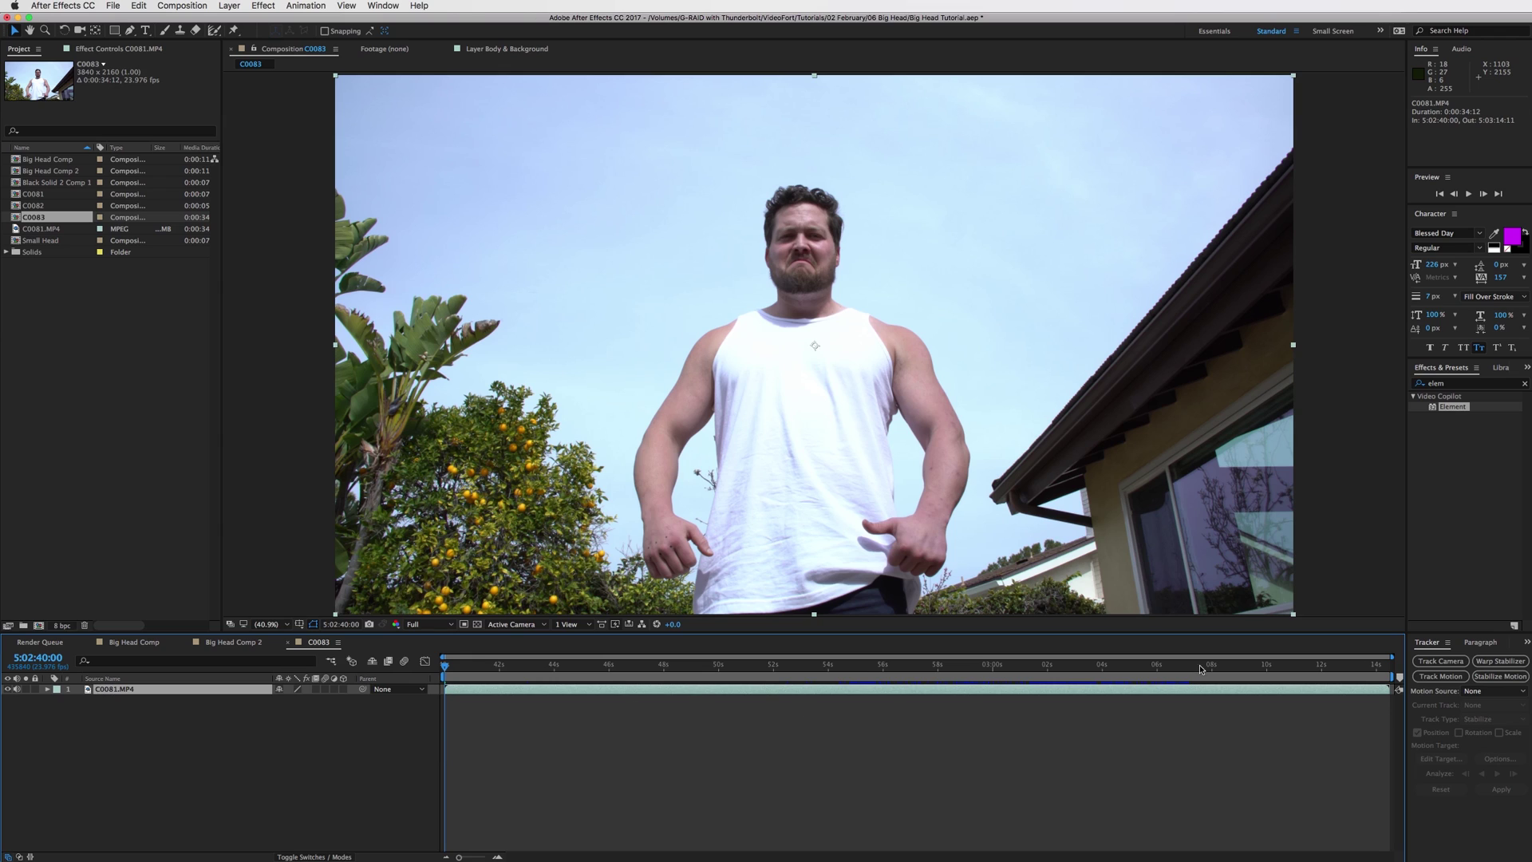
click(969, 667)
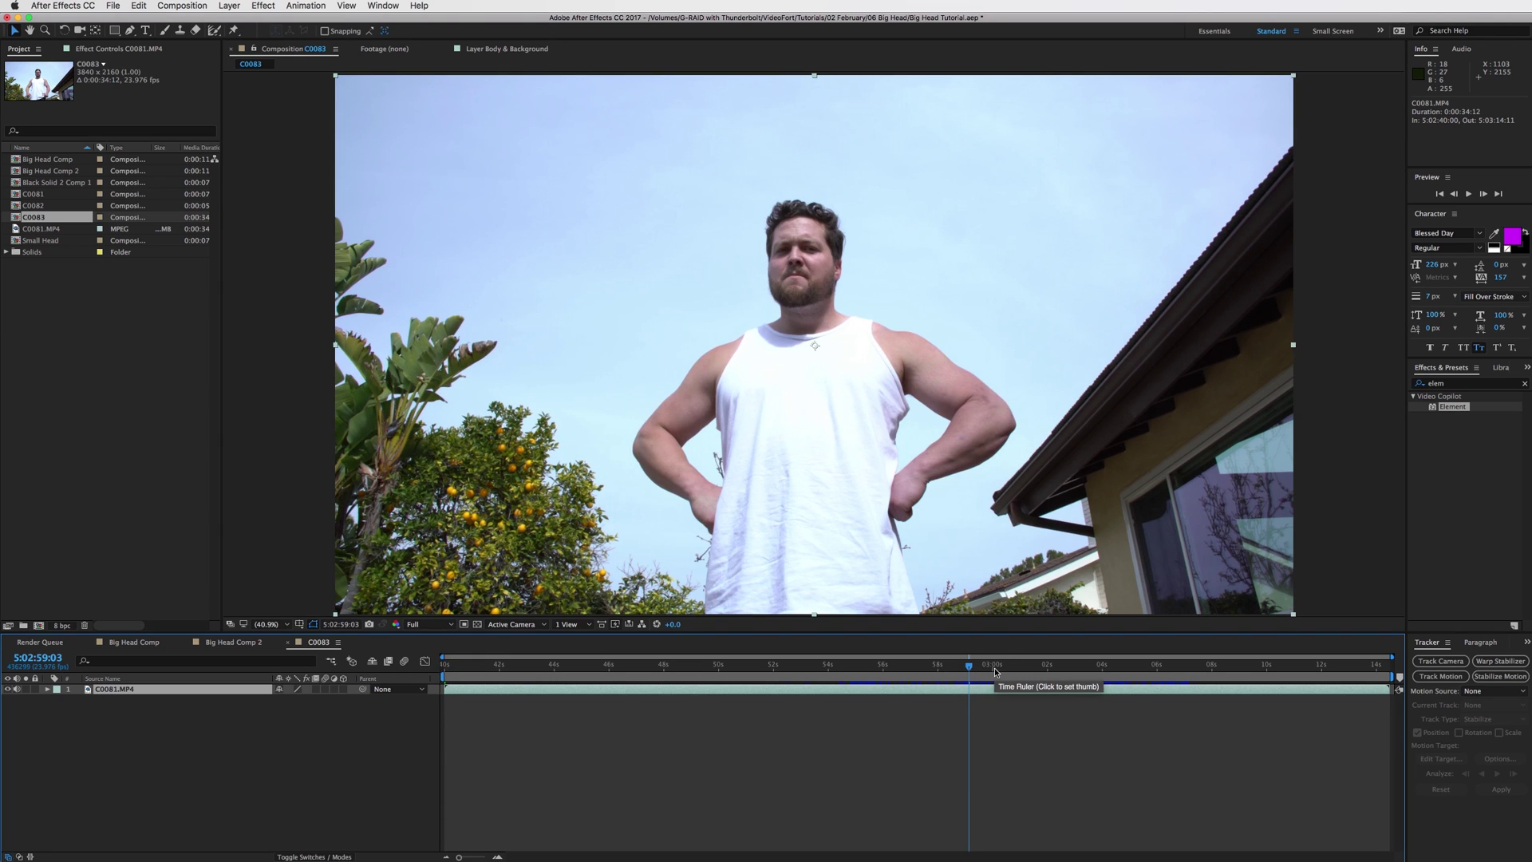
click(1074, 667)
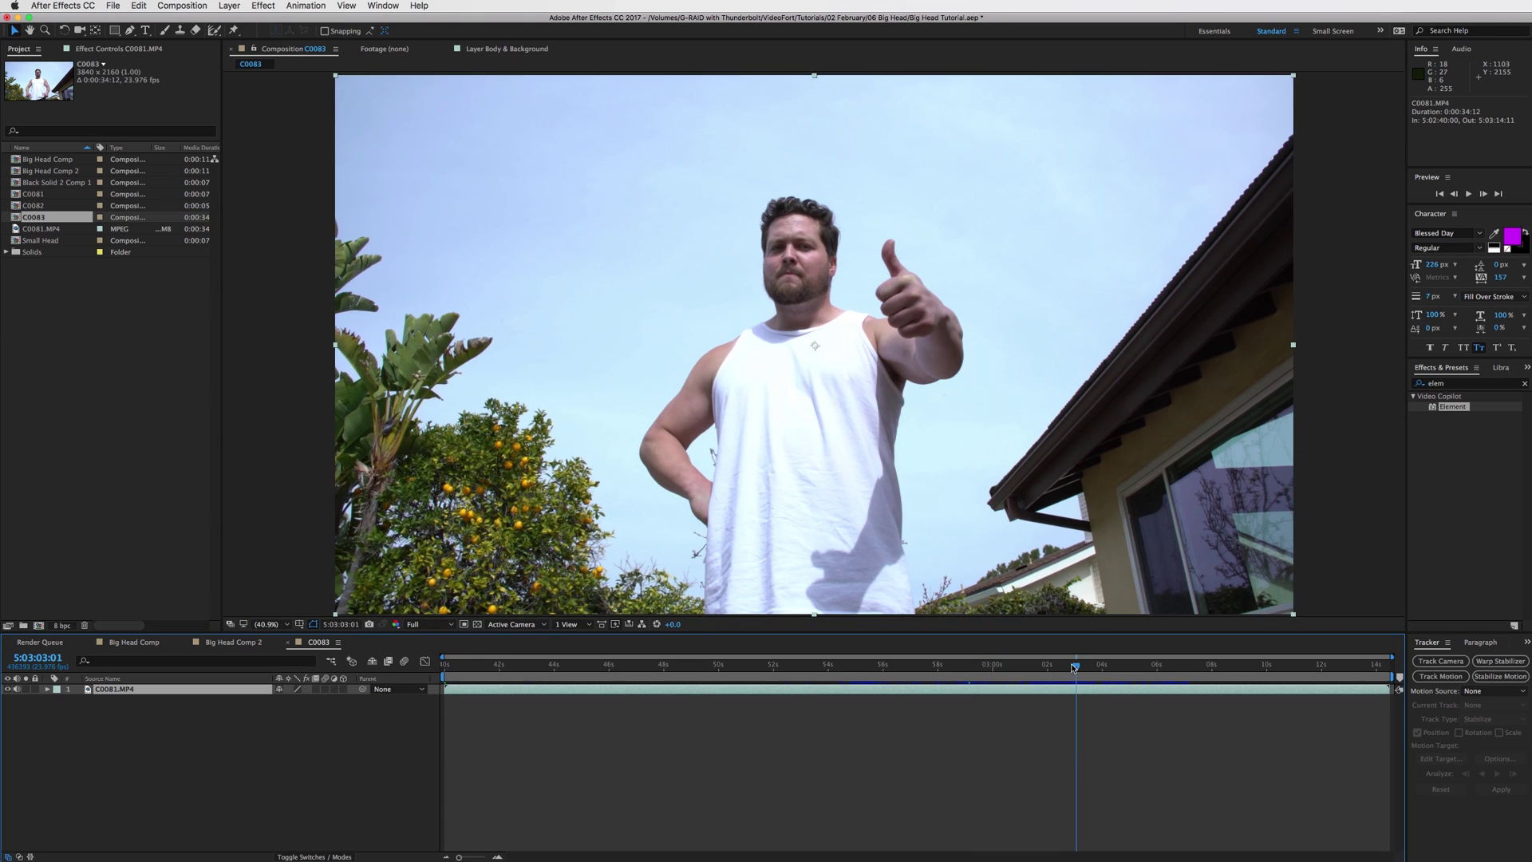
drag(1075, 667, 1042, 665)
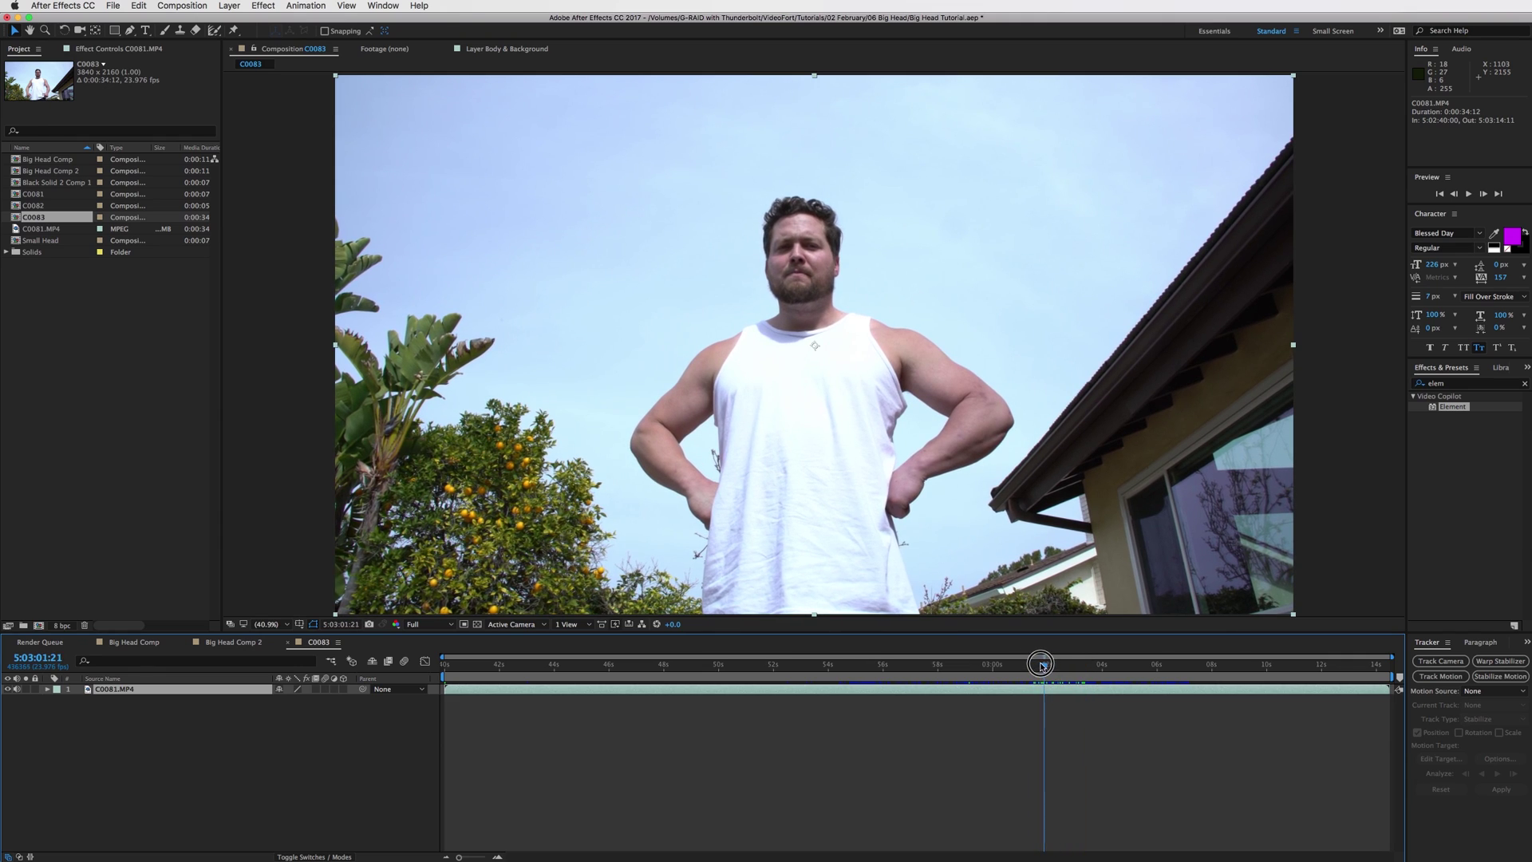
key(b)
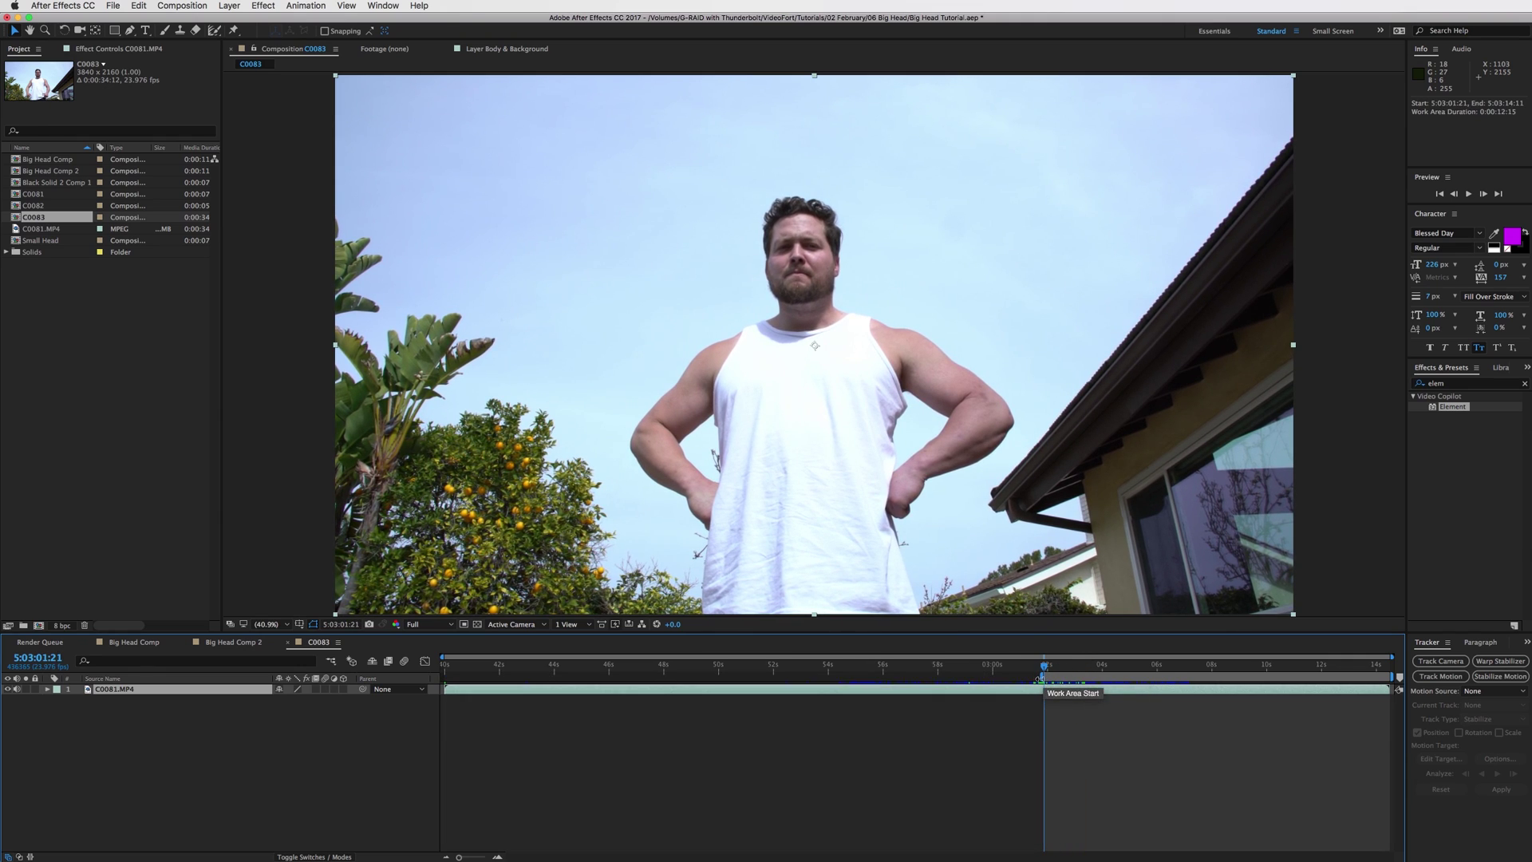
- End the work area at 5:03:06:20 and trim the composition to the work area
drag(1042, 667, 1182, 667)
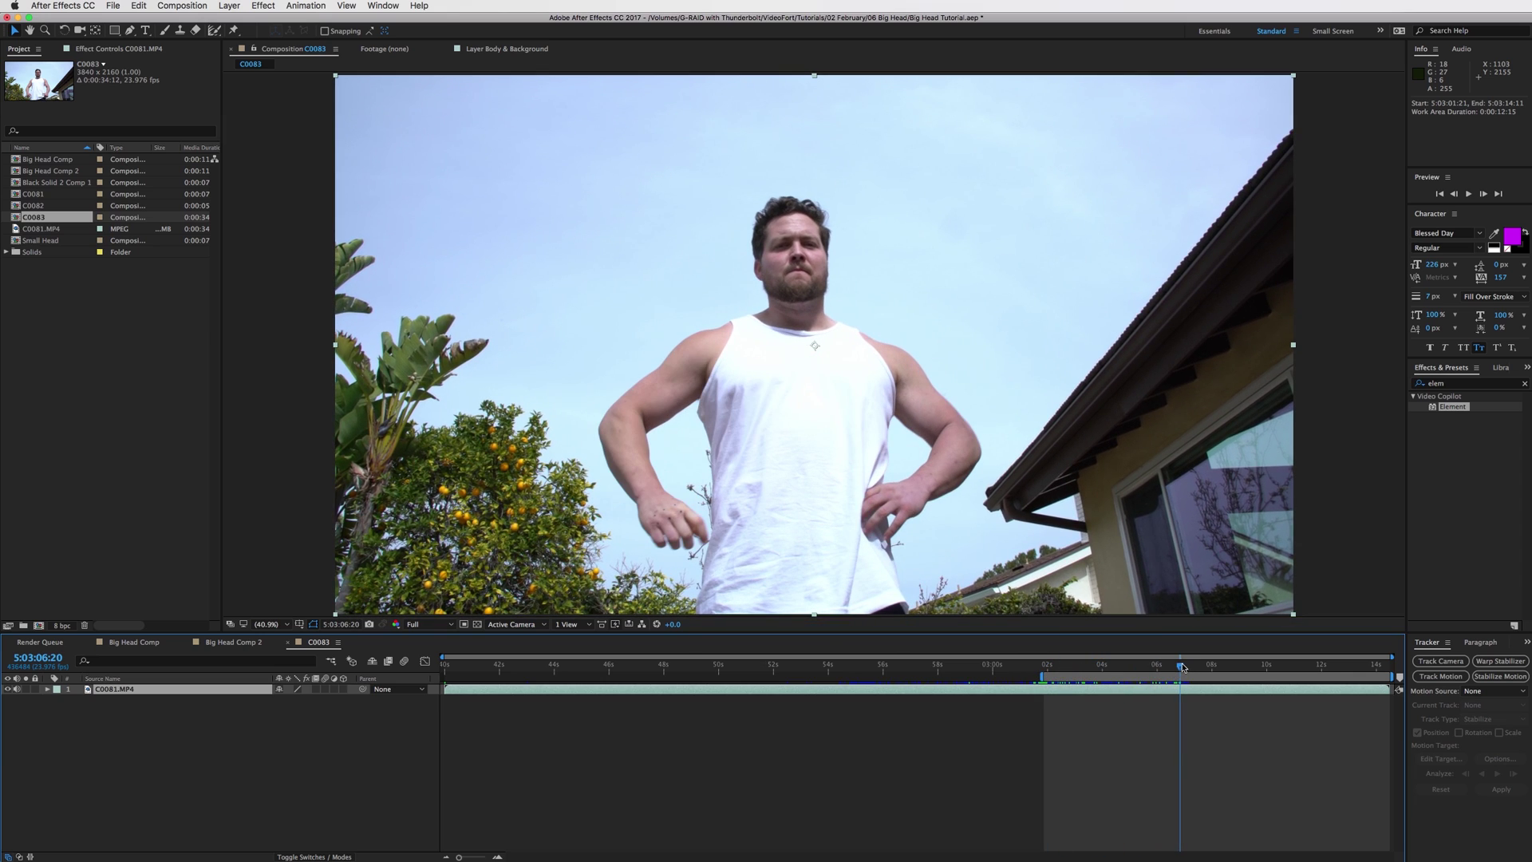
key(n)
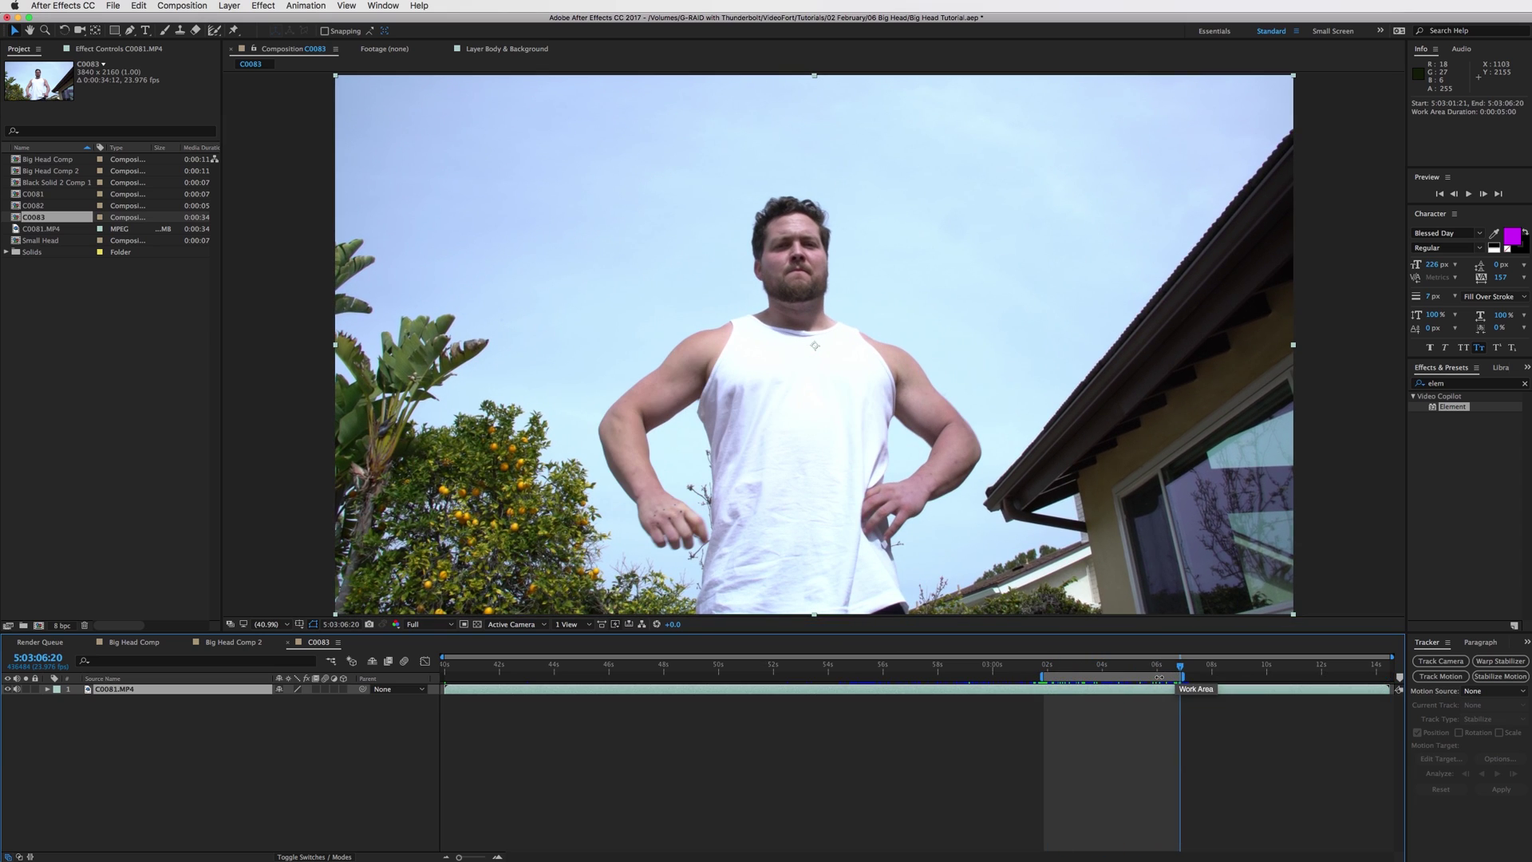
right_click(1160, 679)
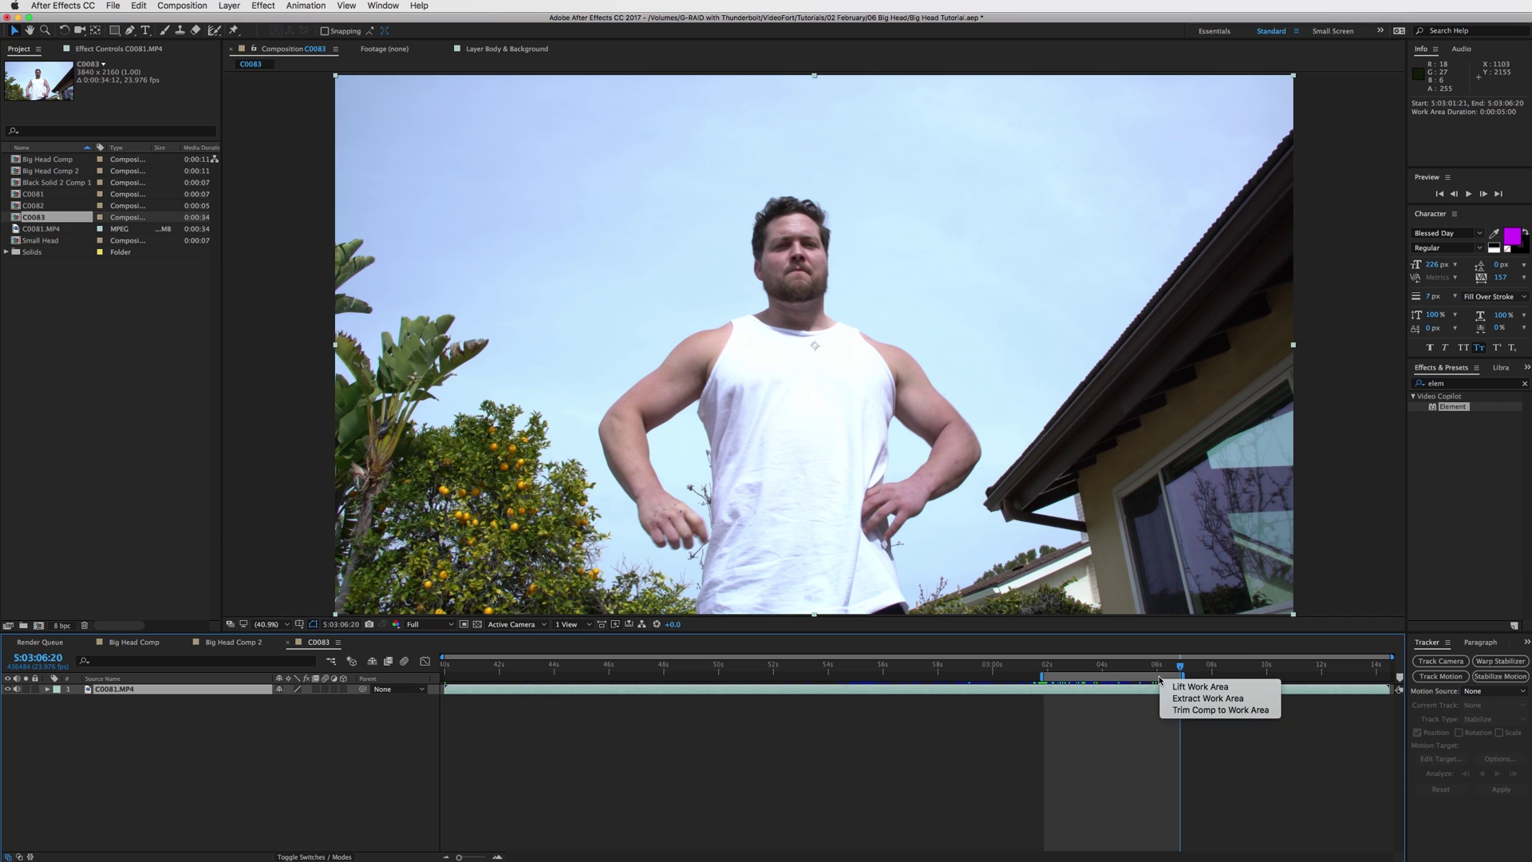
click(1210, 710)
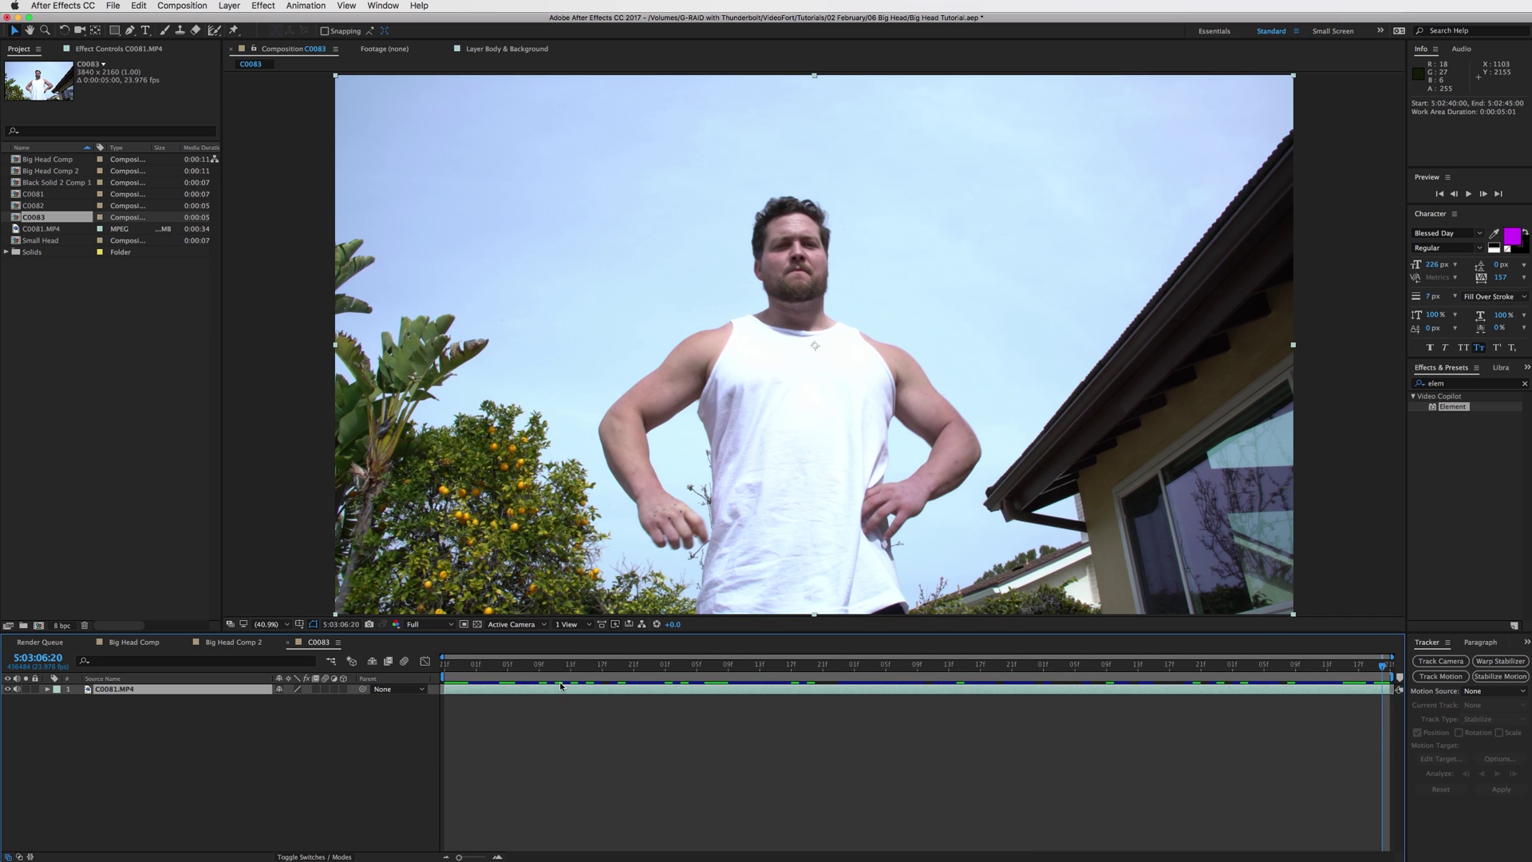
- Start a motion track on the C0081.MP4 layer and place its track point over the man's nostril
key(space)
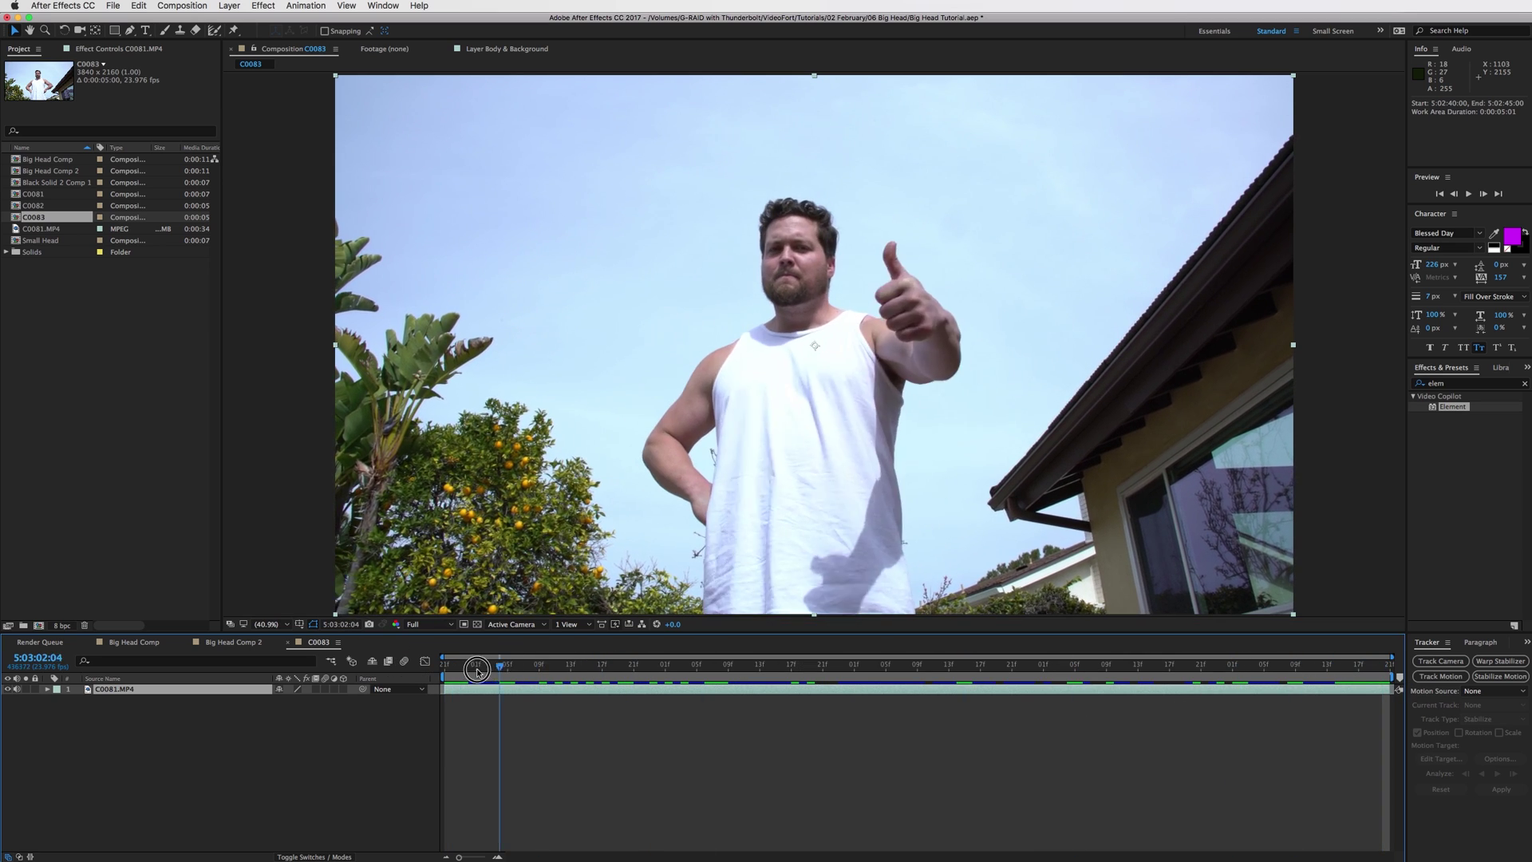
key(space)
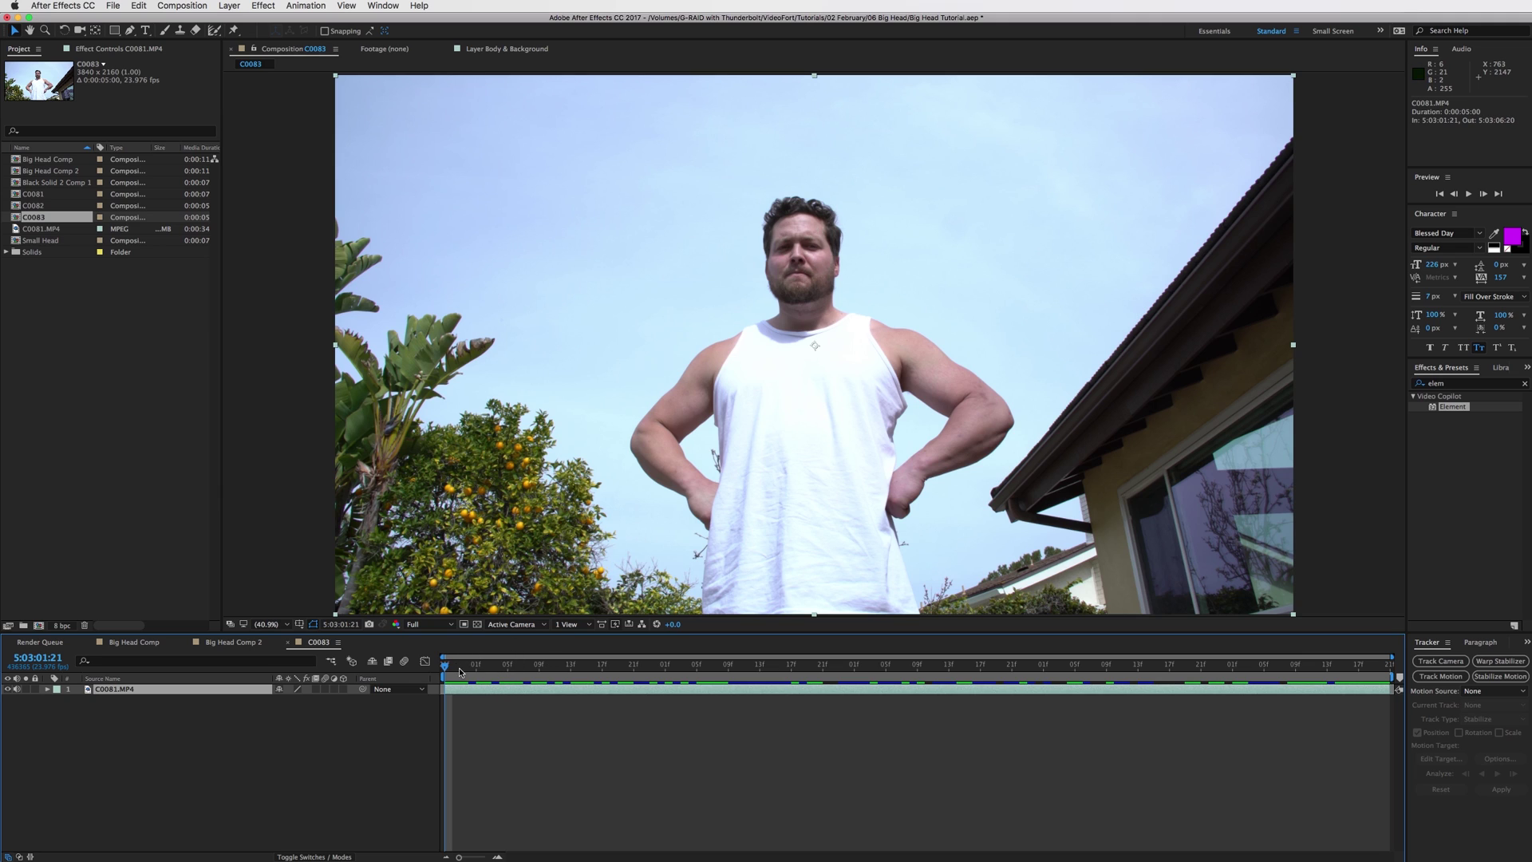
mouse_move(460, 673)
mouse_down()
mouse_move(1203, 664)
mouse_move(452, 648)
mouse_up()
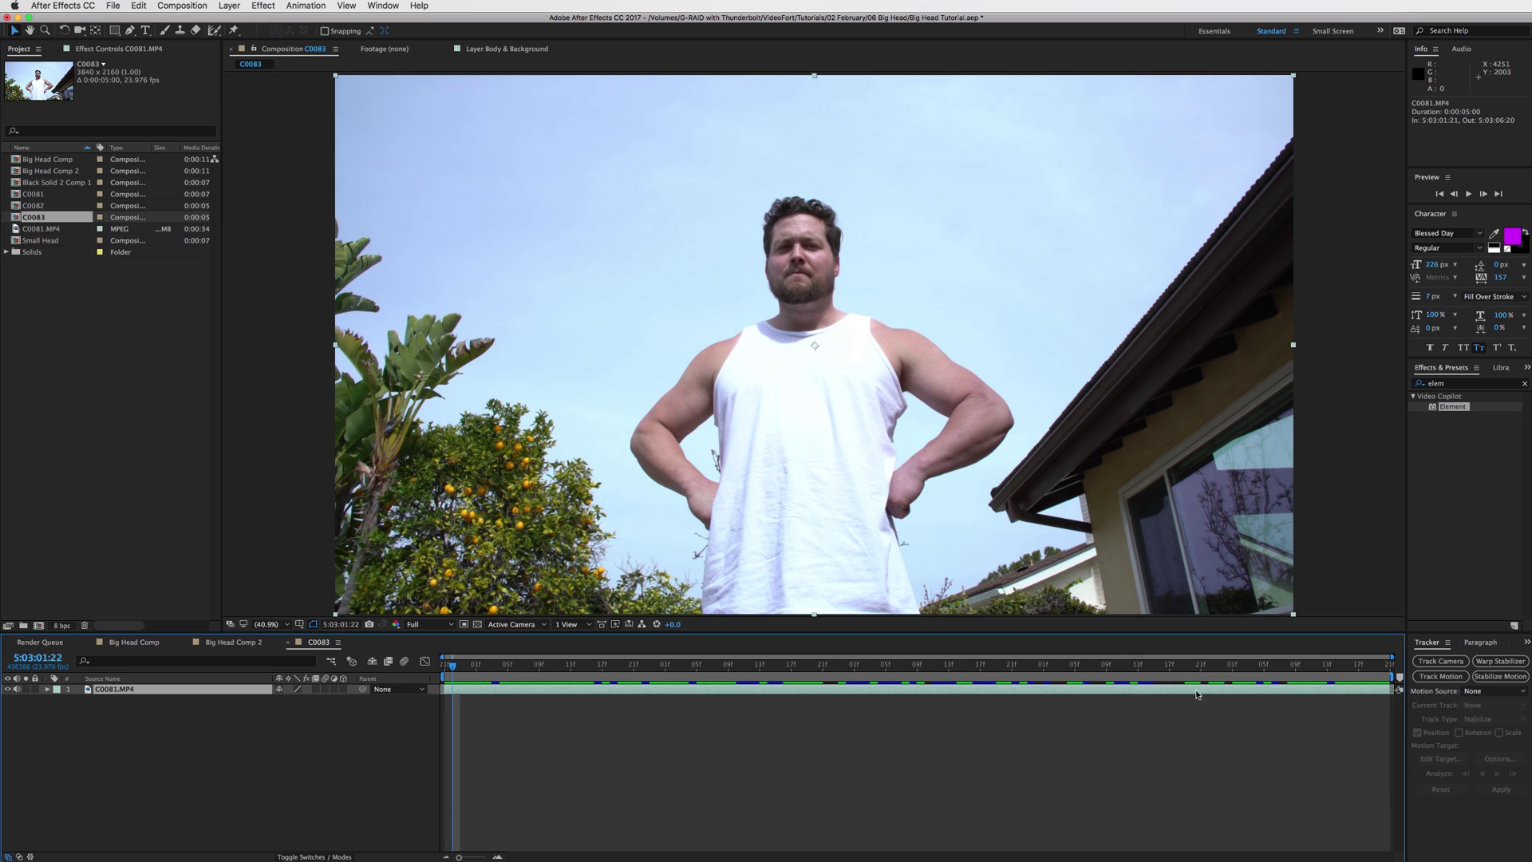
click(1441, 677)
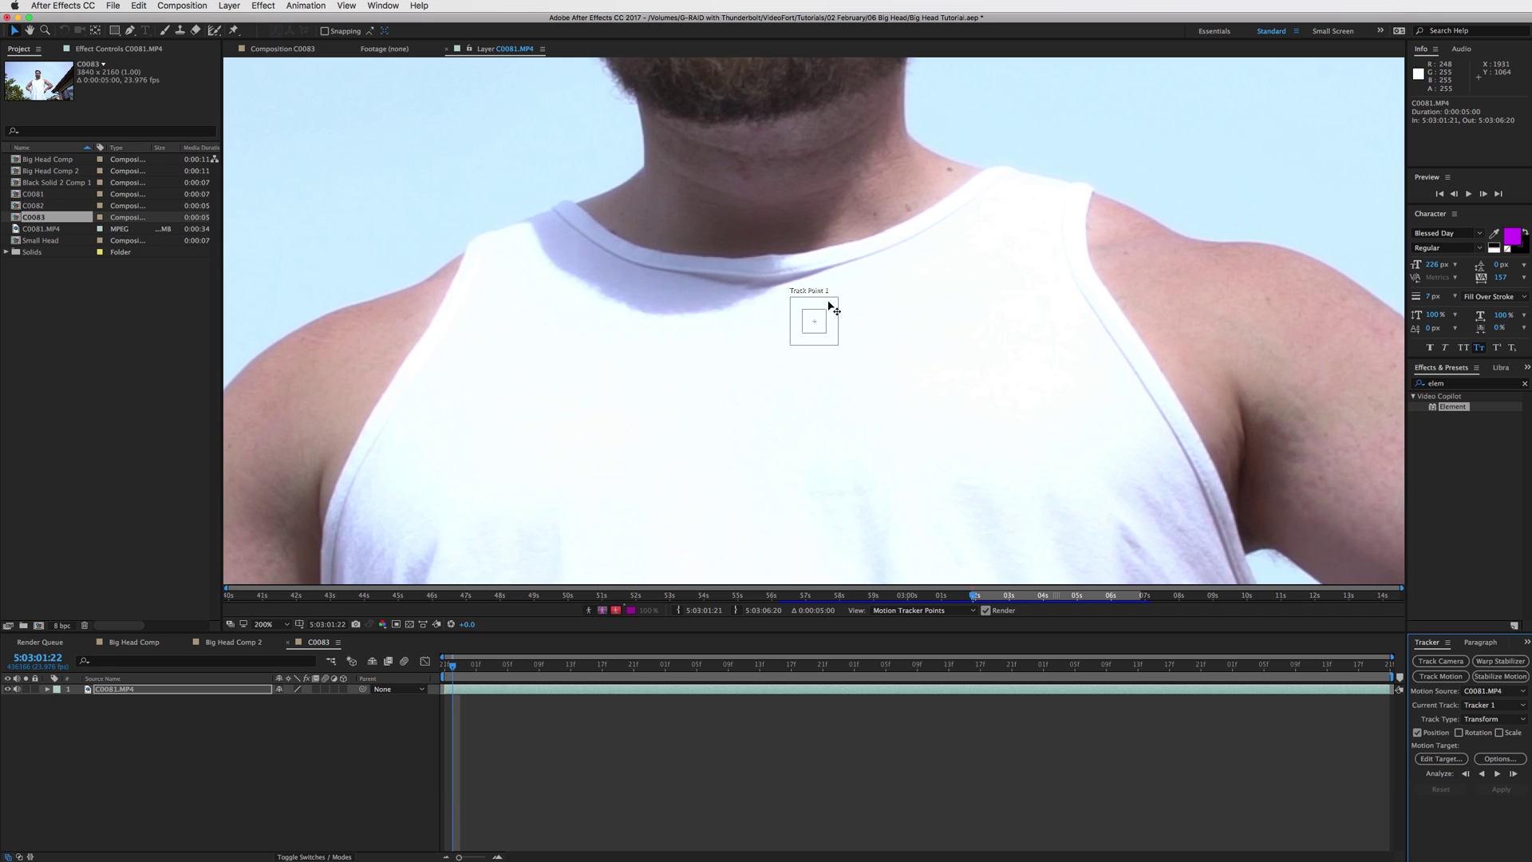
drag(829, 303, 820, 78)
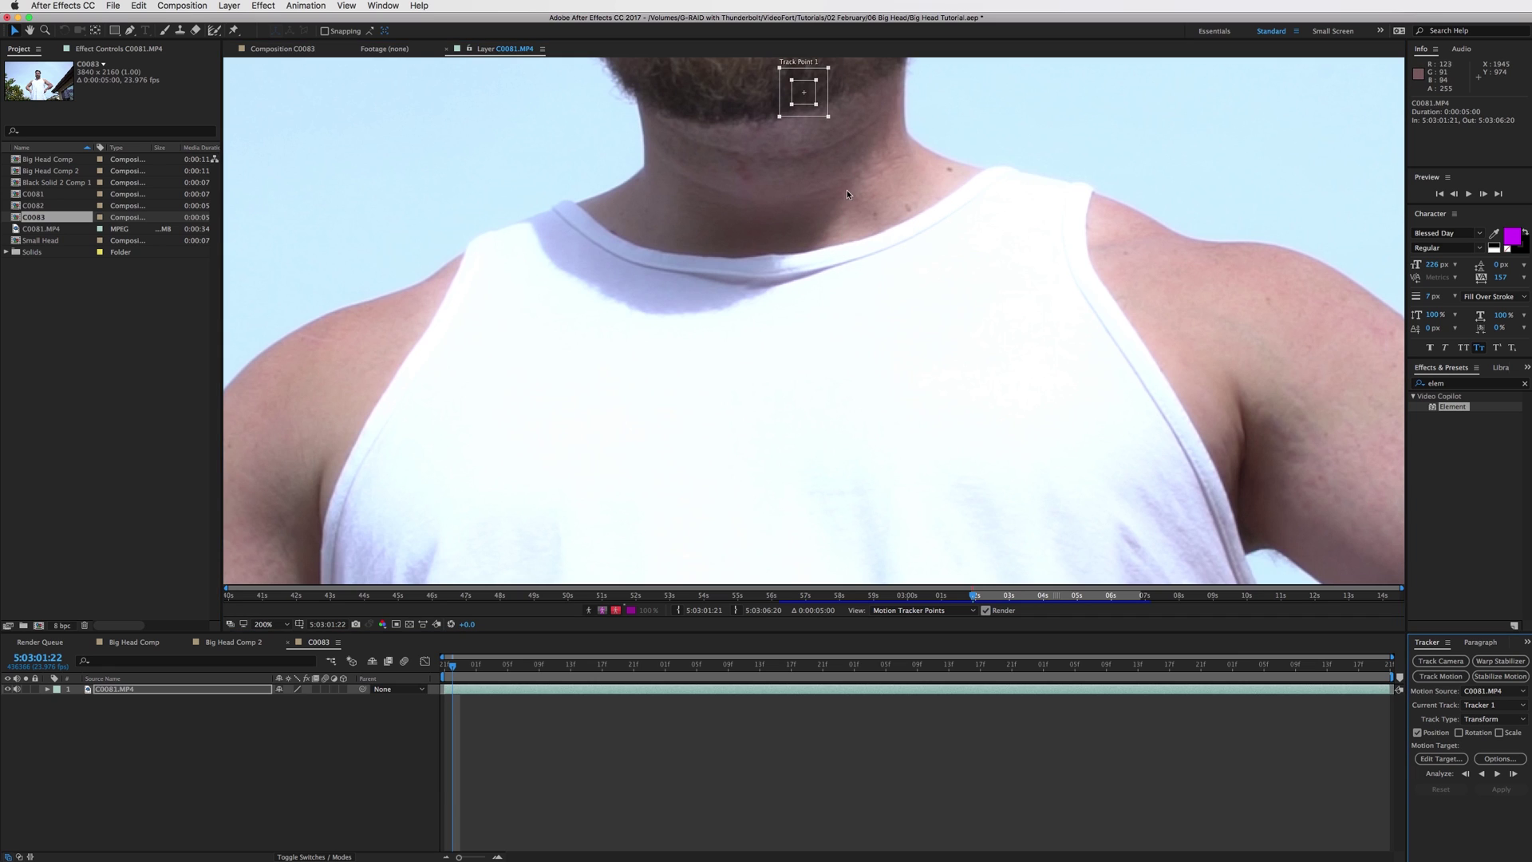
drag(882, 154, 849, 288)
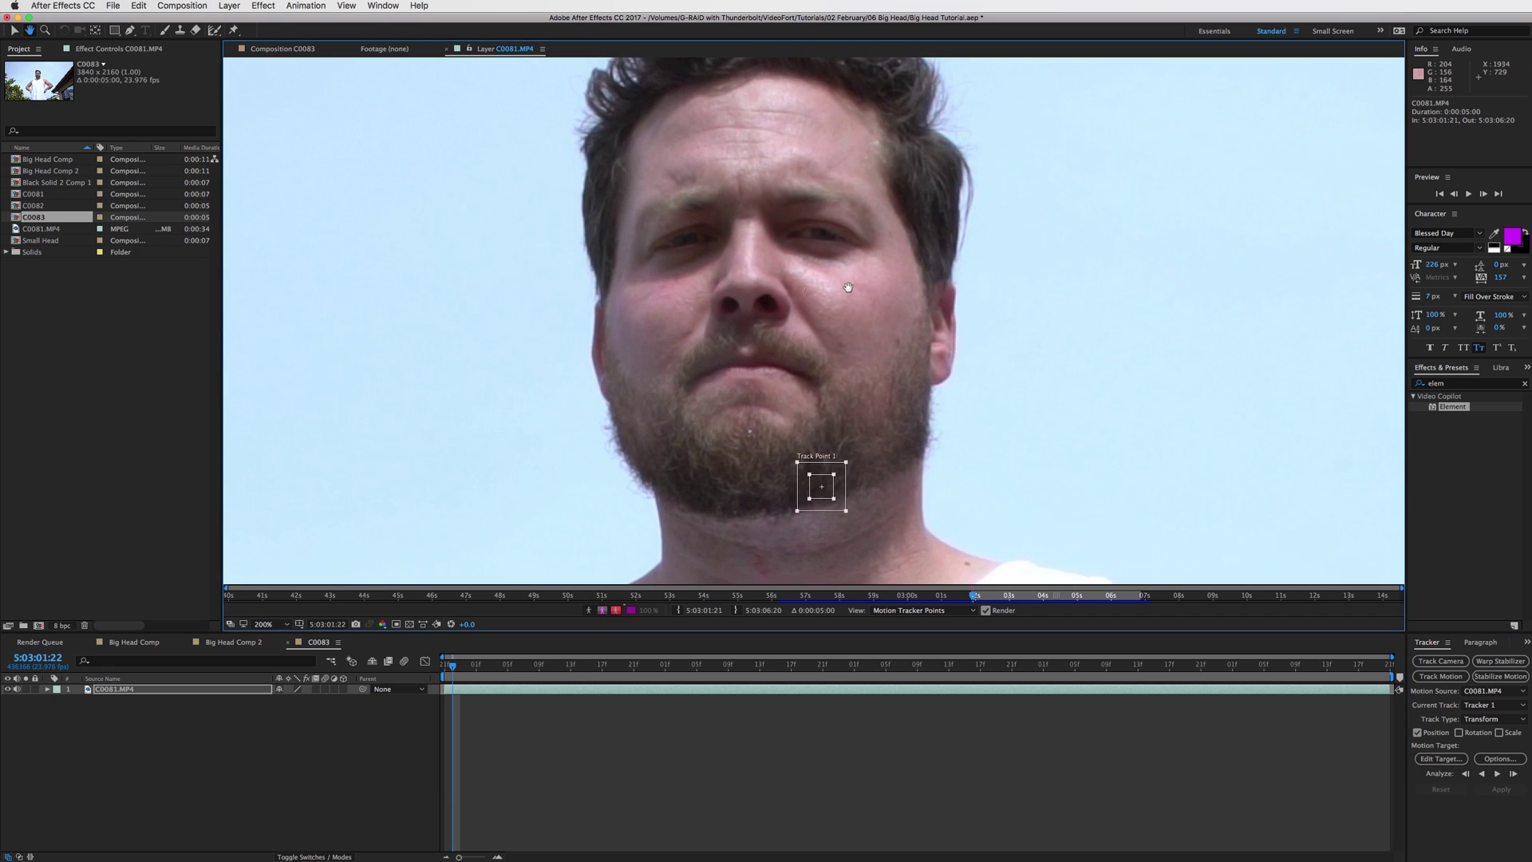
drag(822, 484, 785, 285)
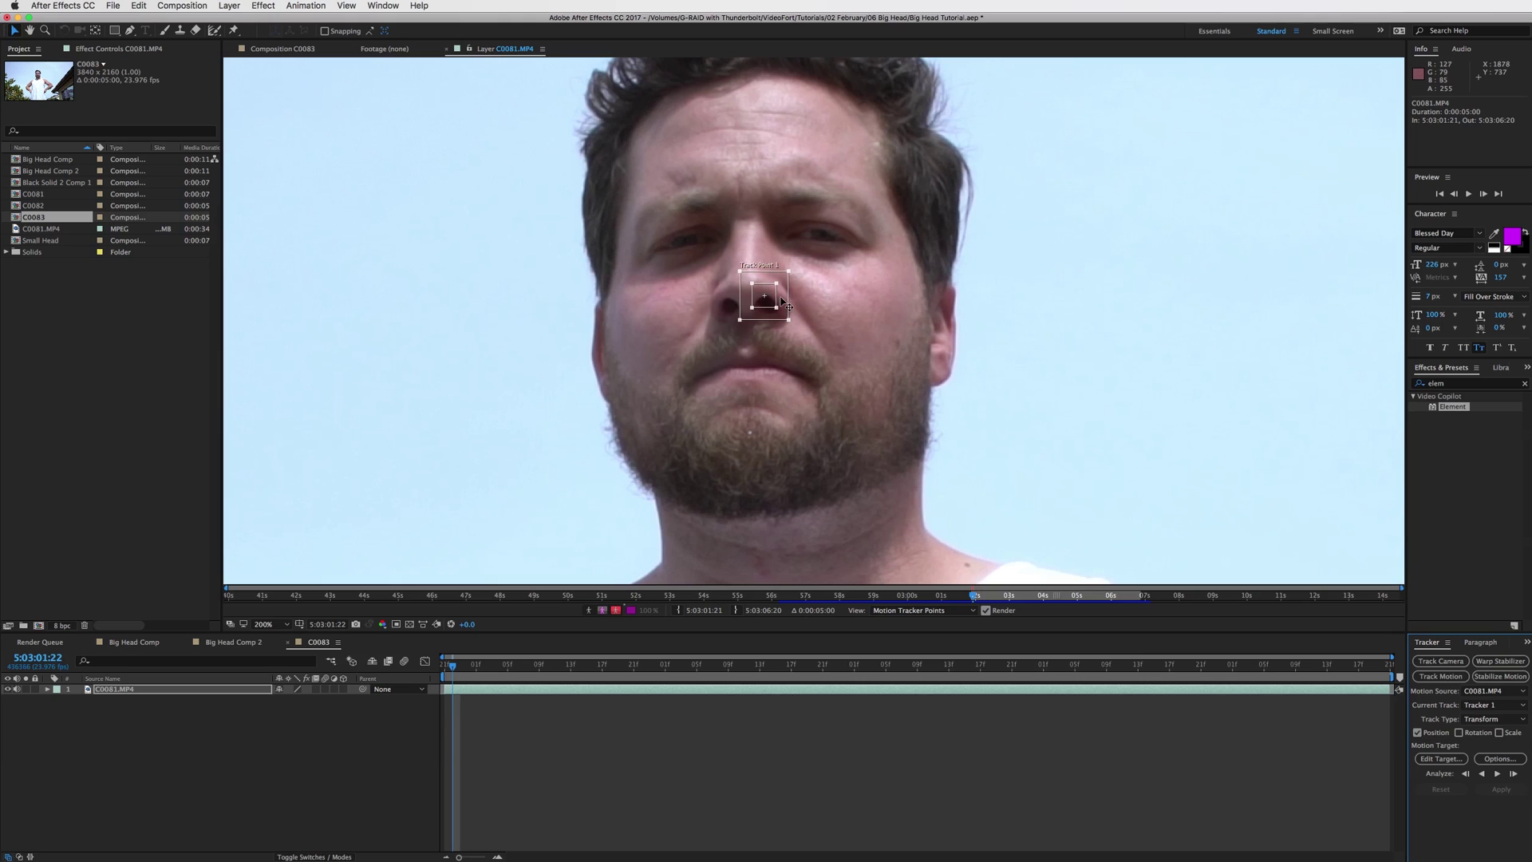
drag(784, 302, 787, 301)
- Fine-tune the track point around the nostril at the clip's first frame, 5:03:01:21, and analyze the motion forward
click(450, 677)
key(Page_Up)
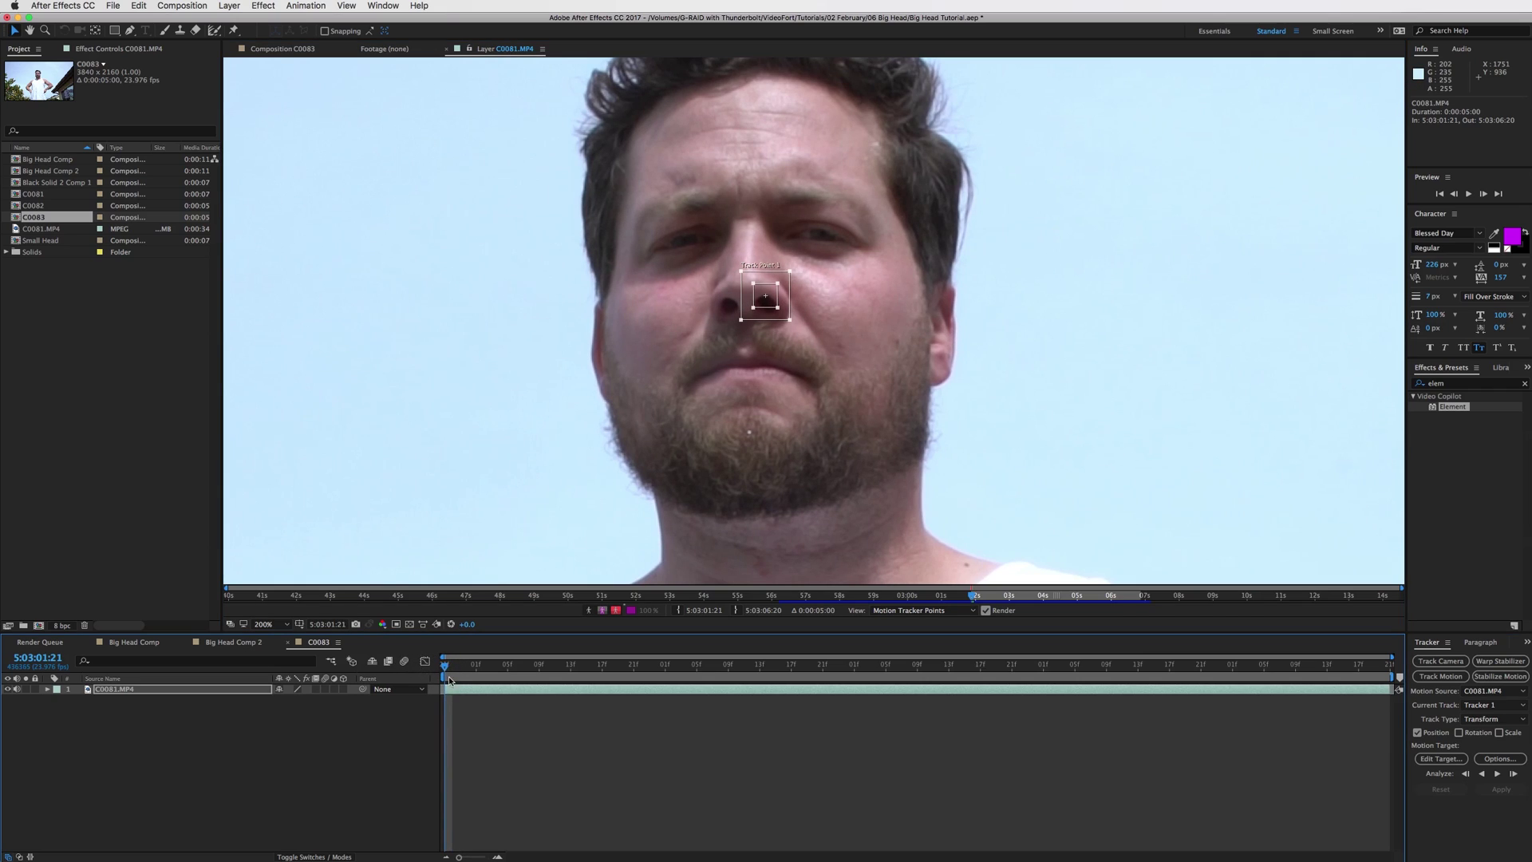
drag(782, 300, 776, 307)
drag(789, 320, 788, 317)
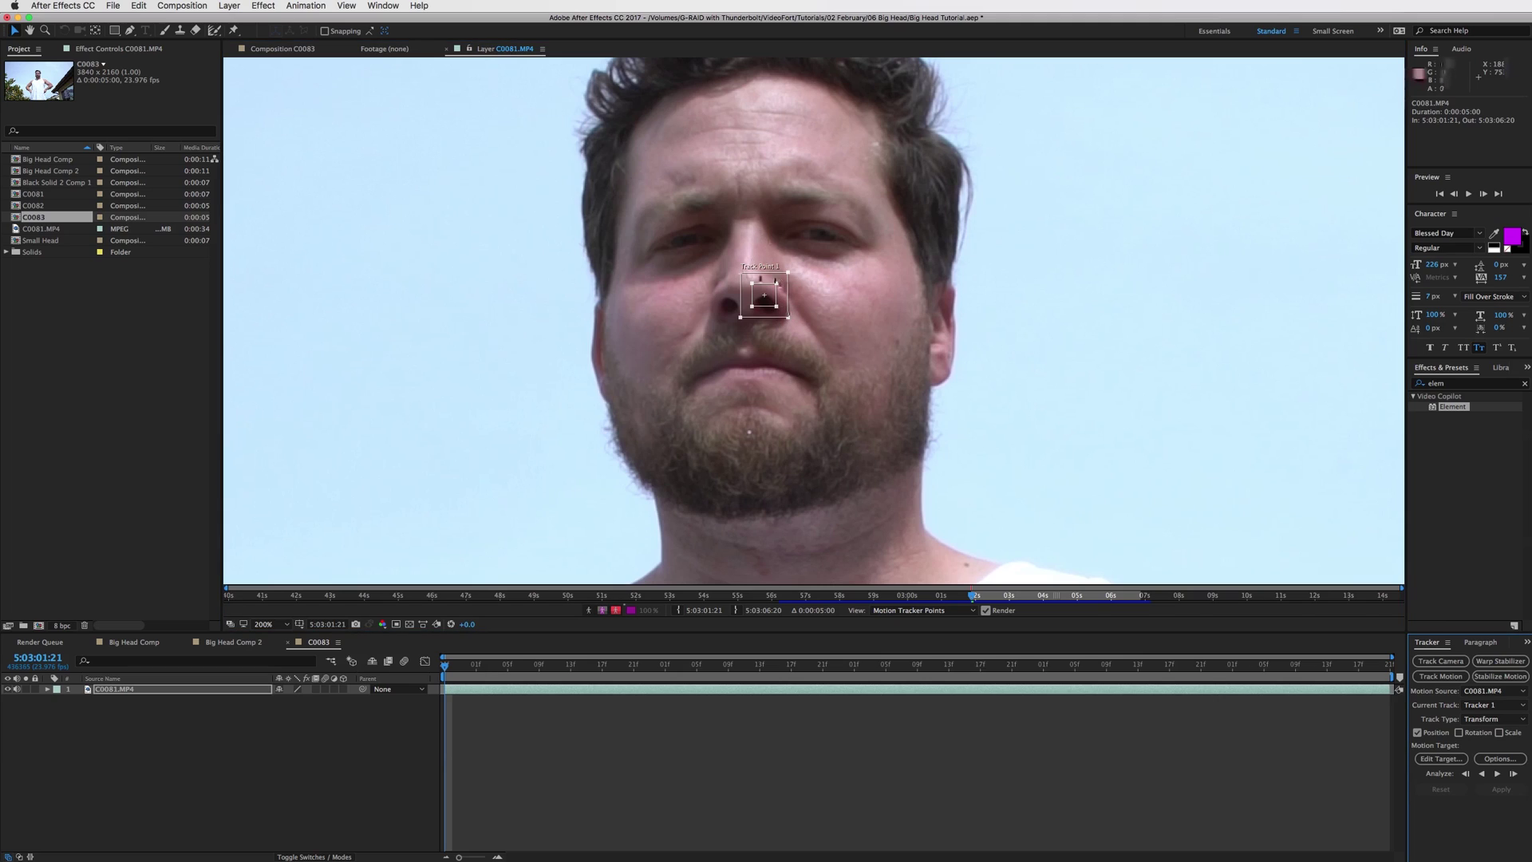
click(1500, 774)
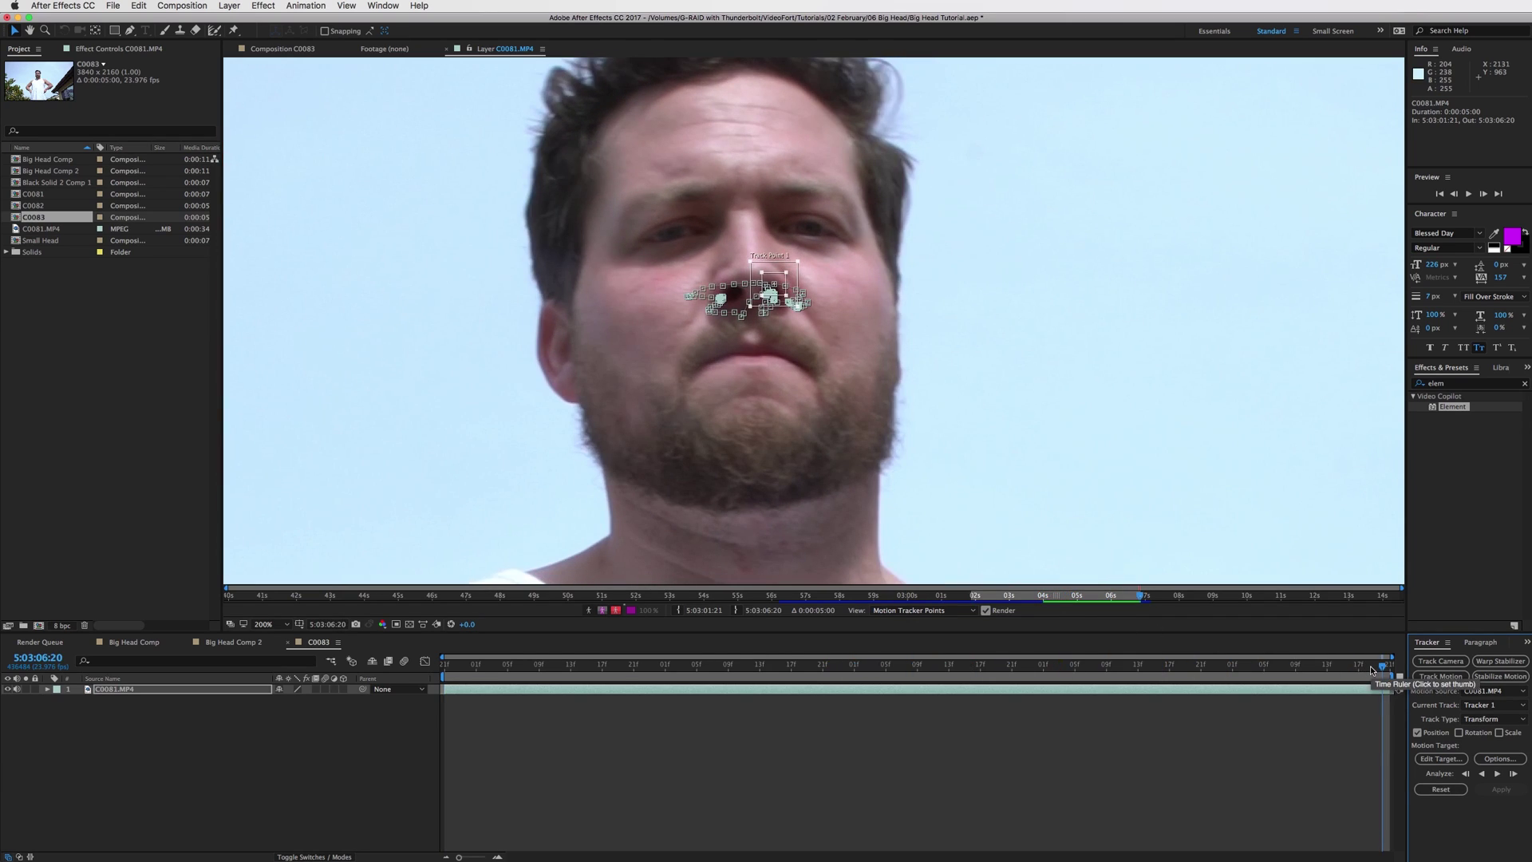
drag(1373, 669, 1106, 669)
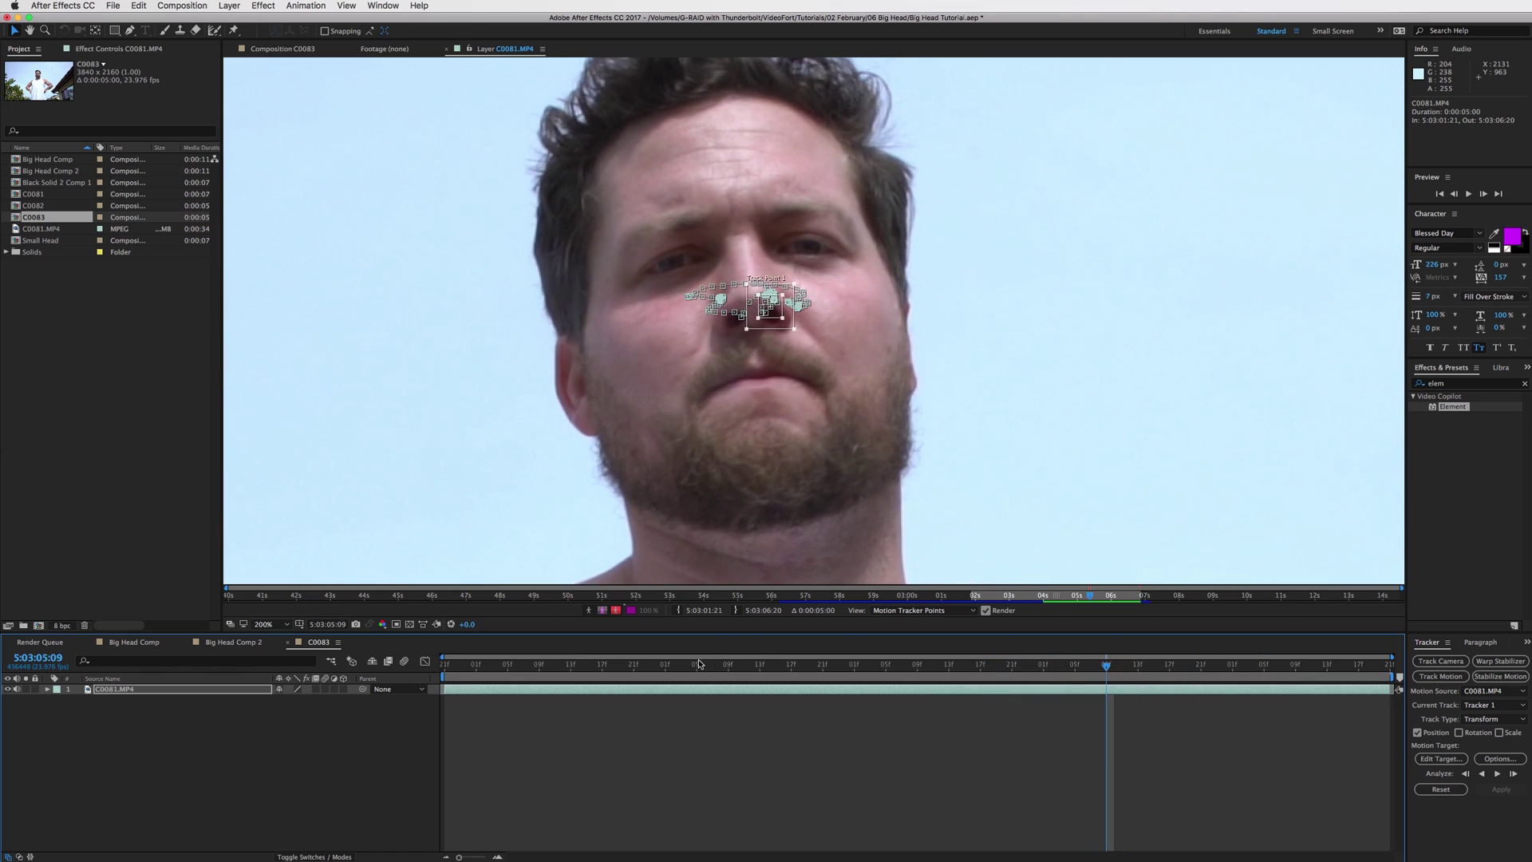
drag(699, 664, 768, 670)
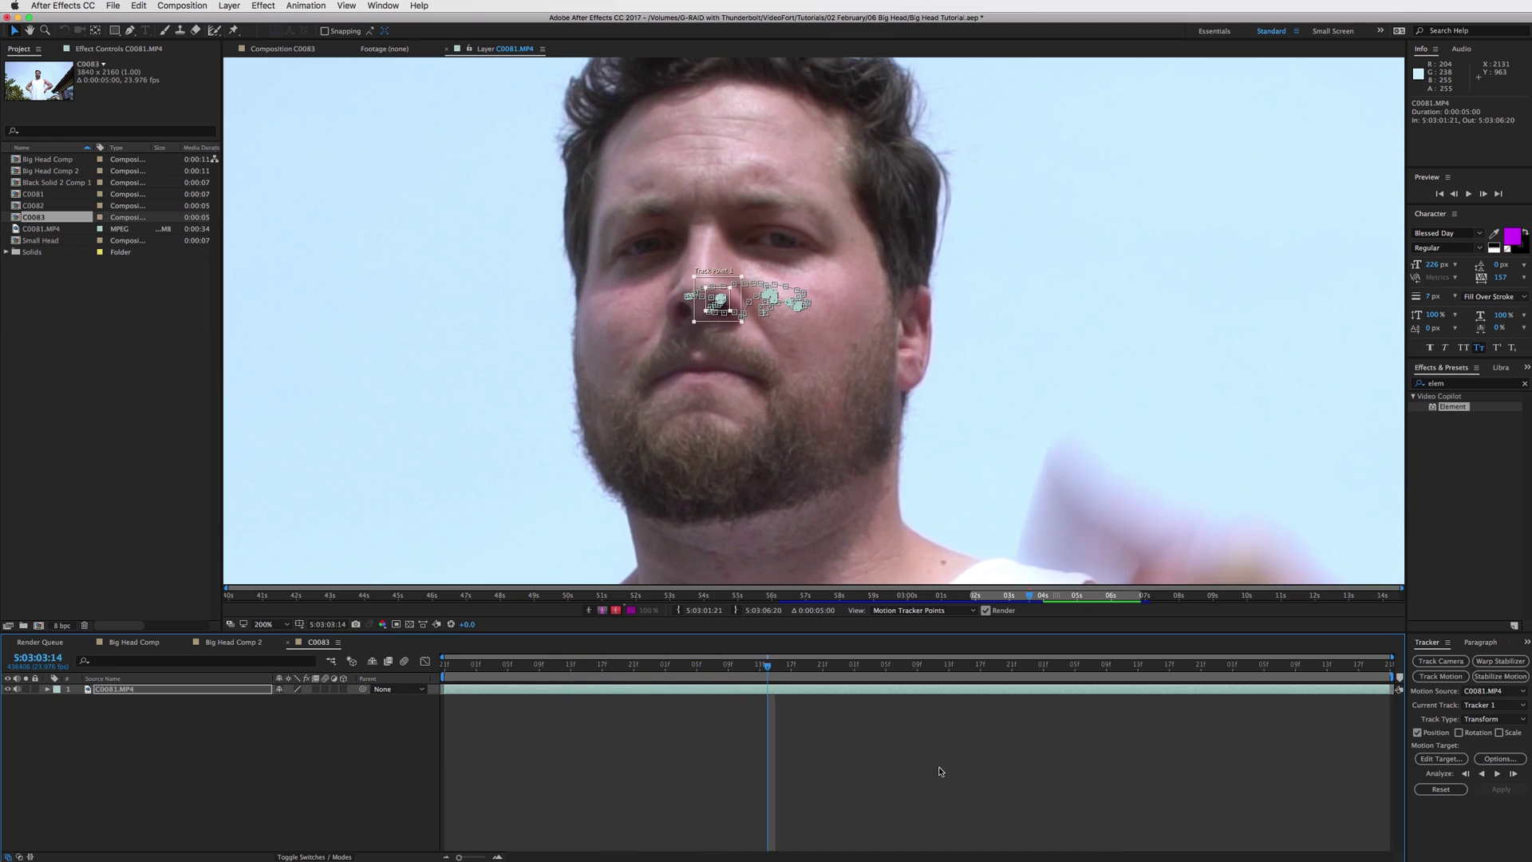
- Add a null object to the composition to carry the tracking data
click(229, 5)
mouse_move(239, 20)
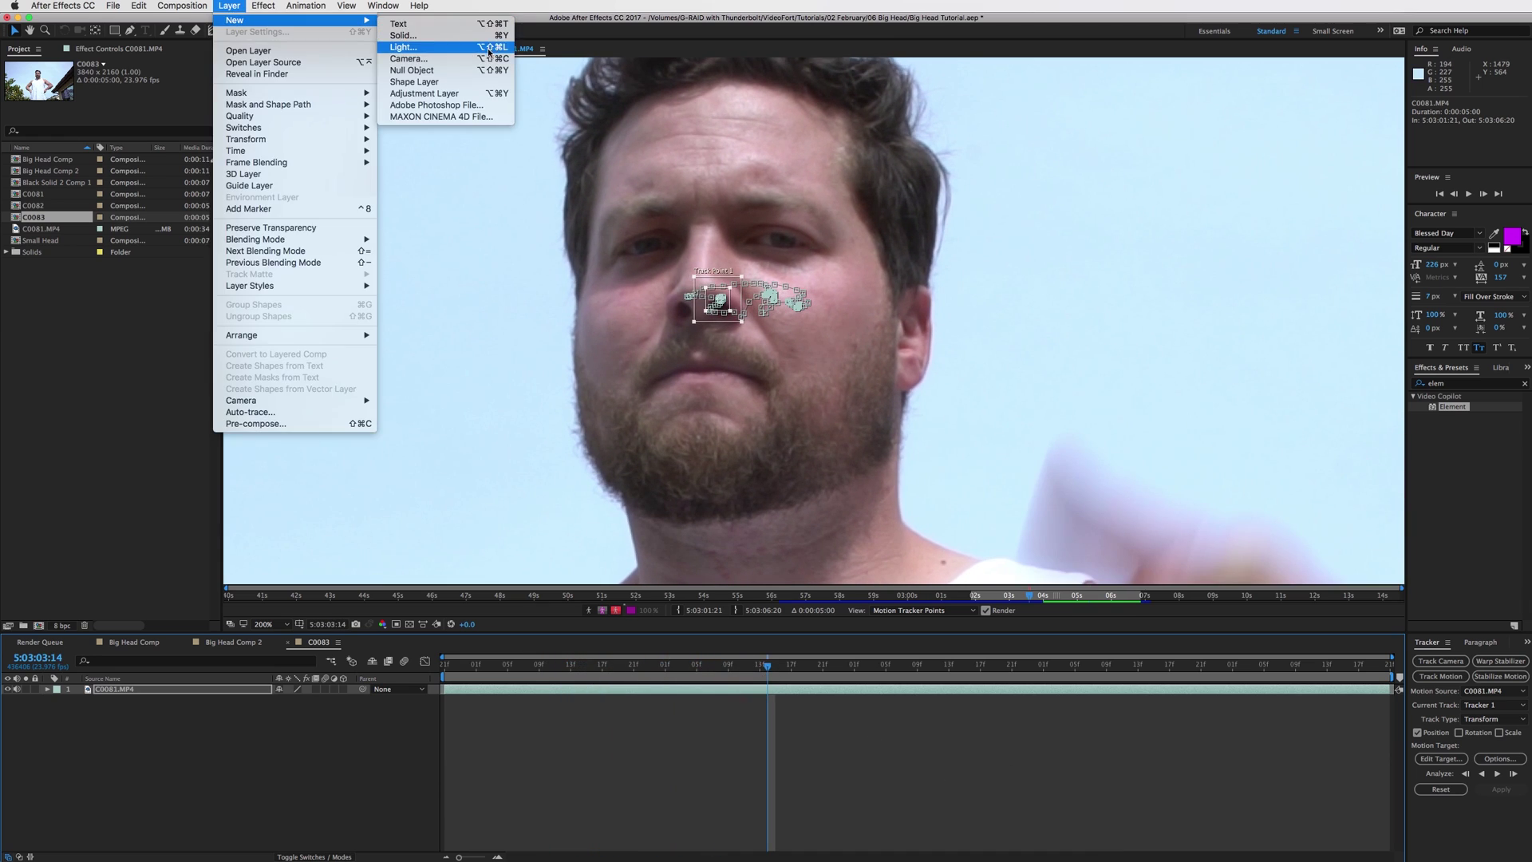
click(477, 72)
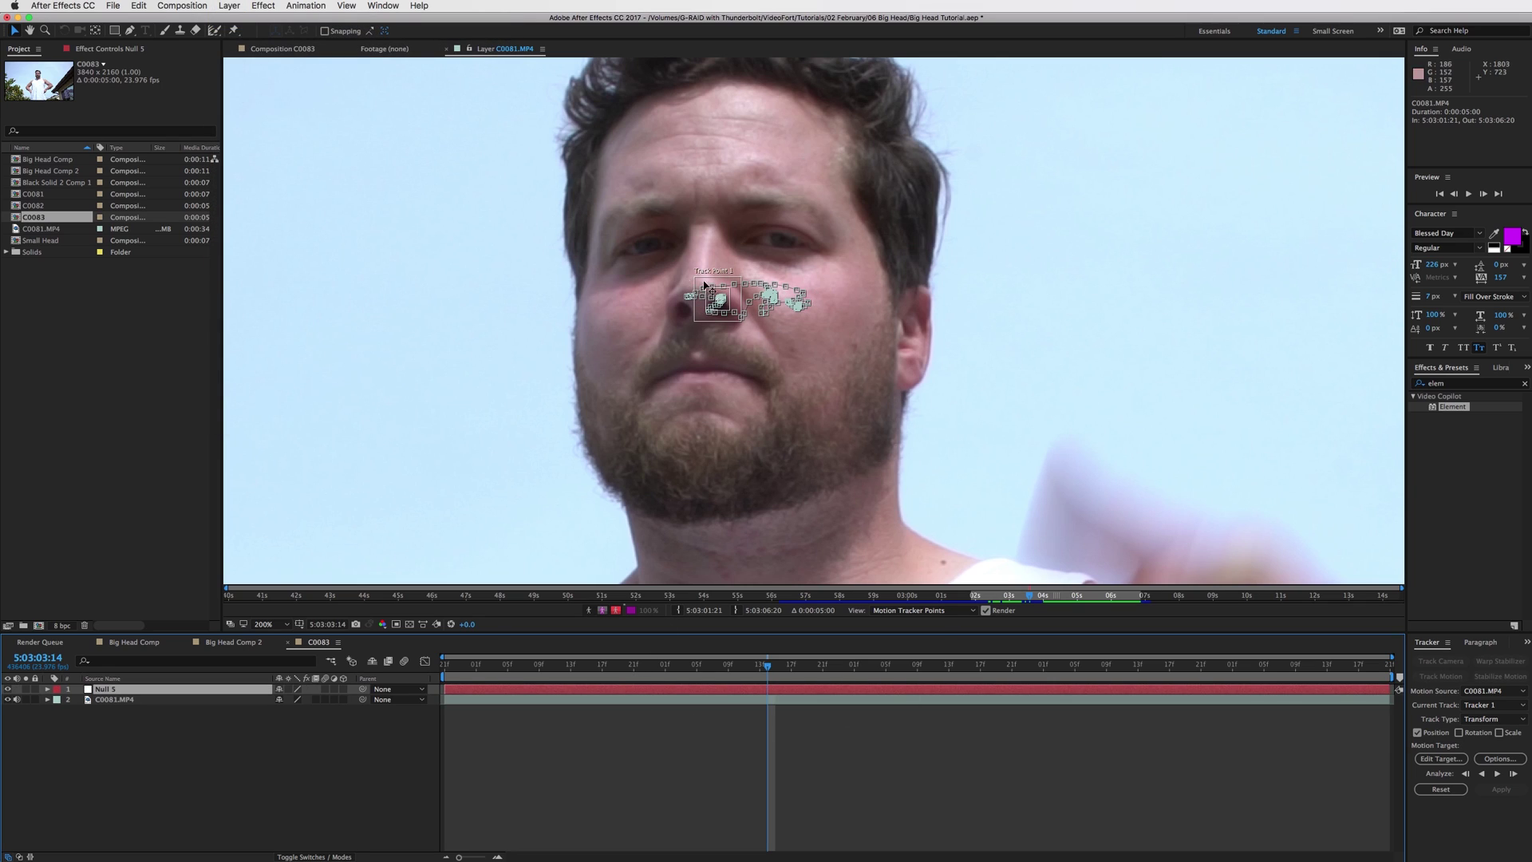
- Set the null as the motion target and apply the tracking data in the X and Y dimensions
click(1441, 758)
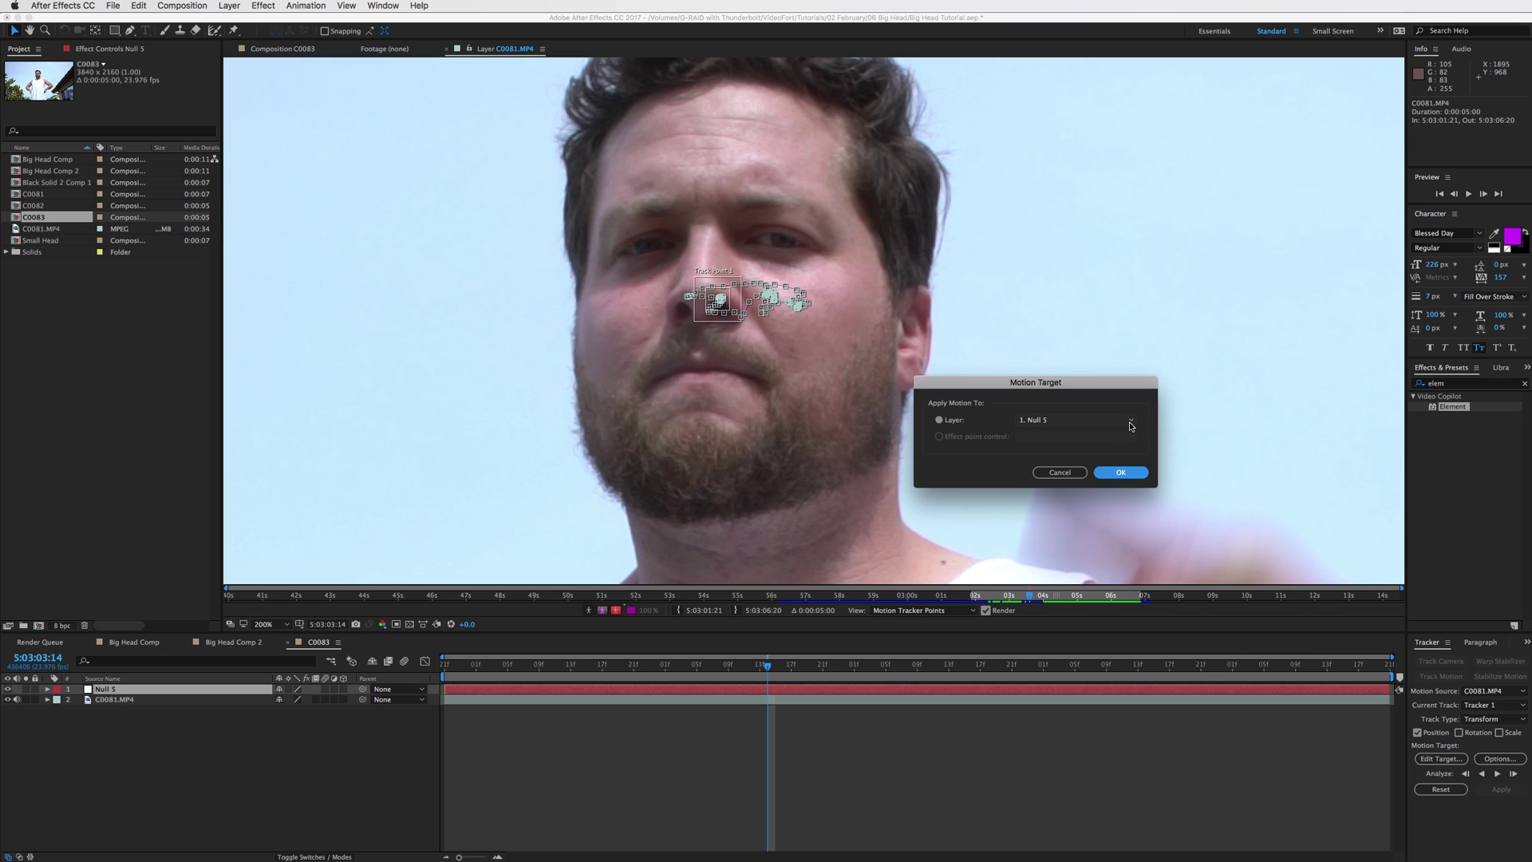
click(1041, 421)
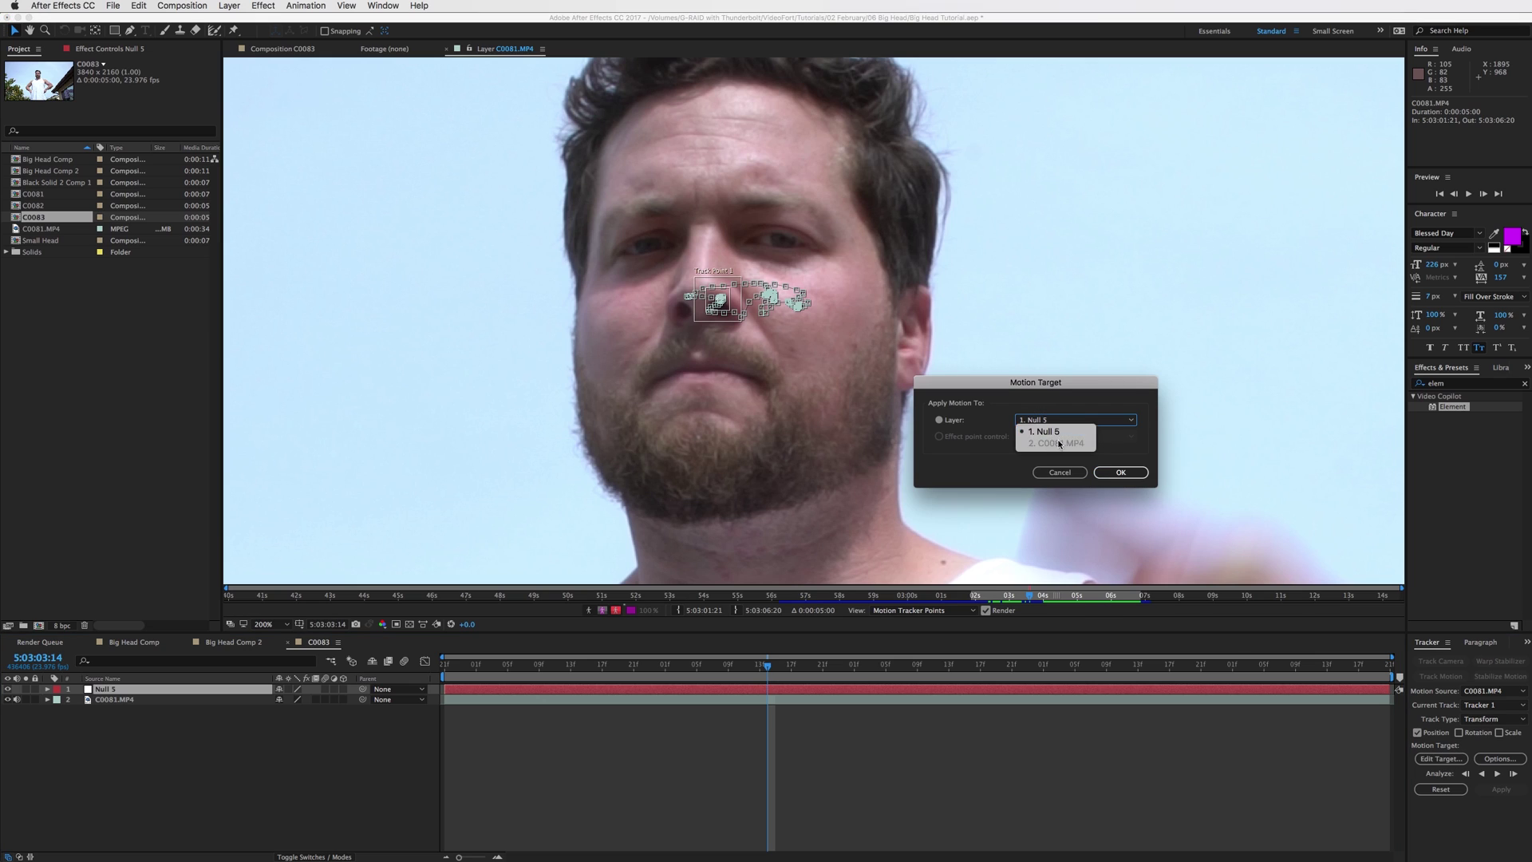
click(1064, 432)
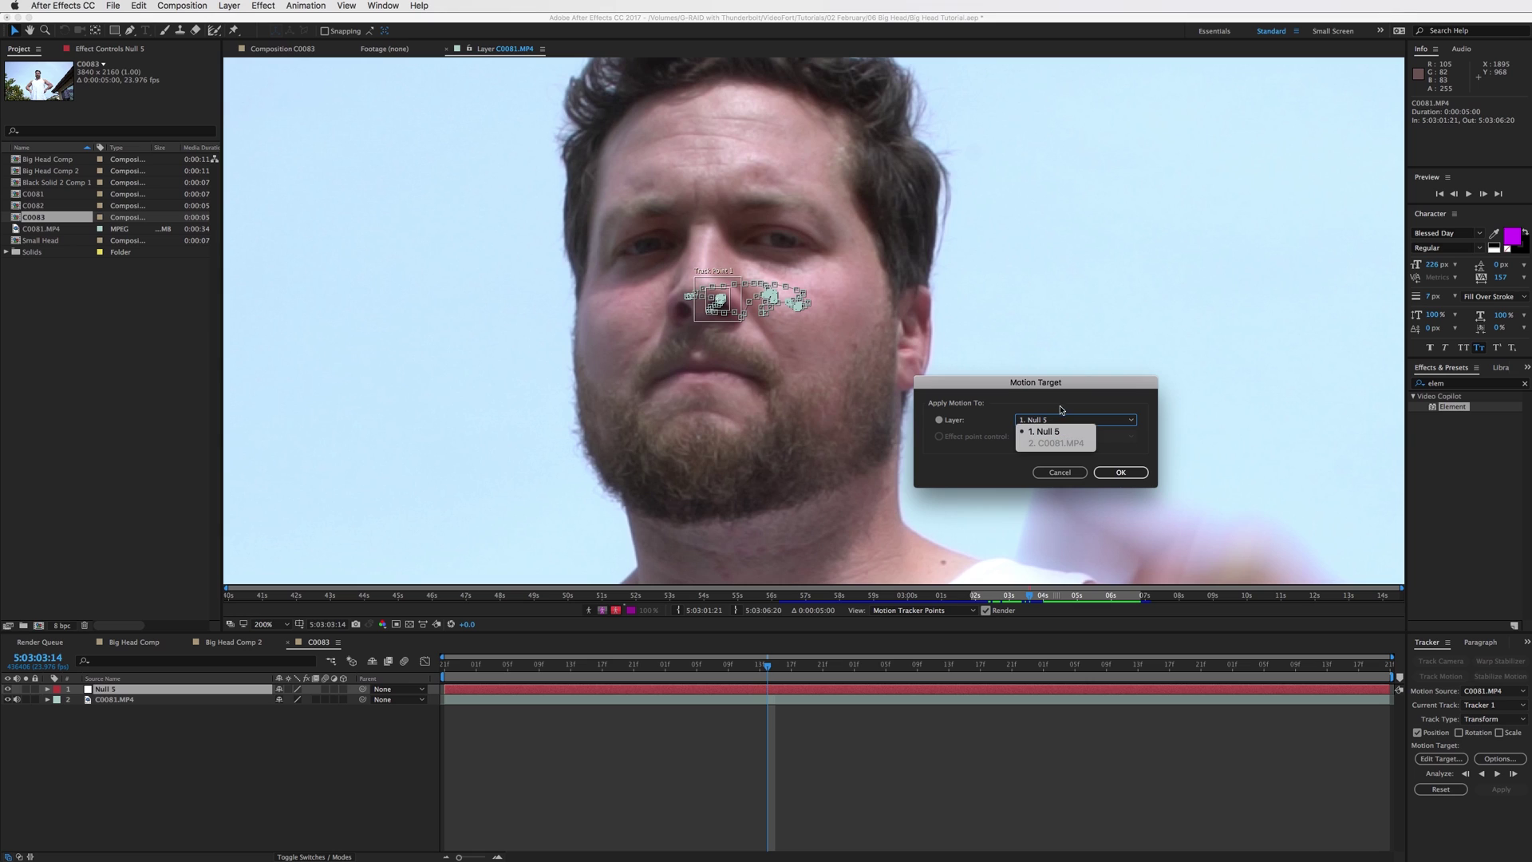
click(1120, 472)
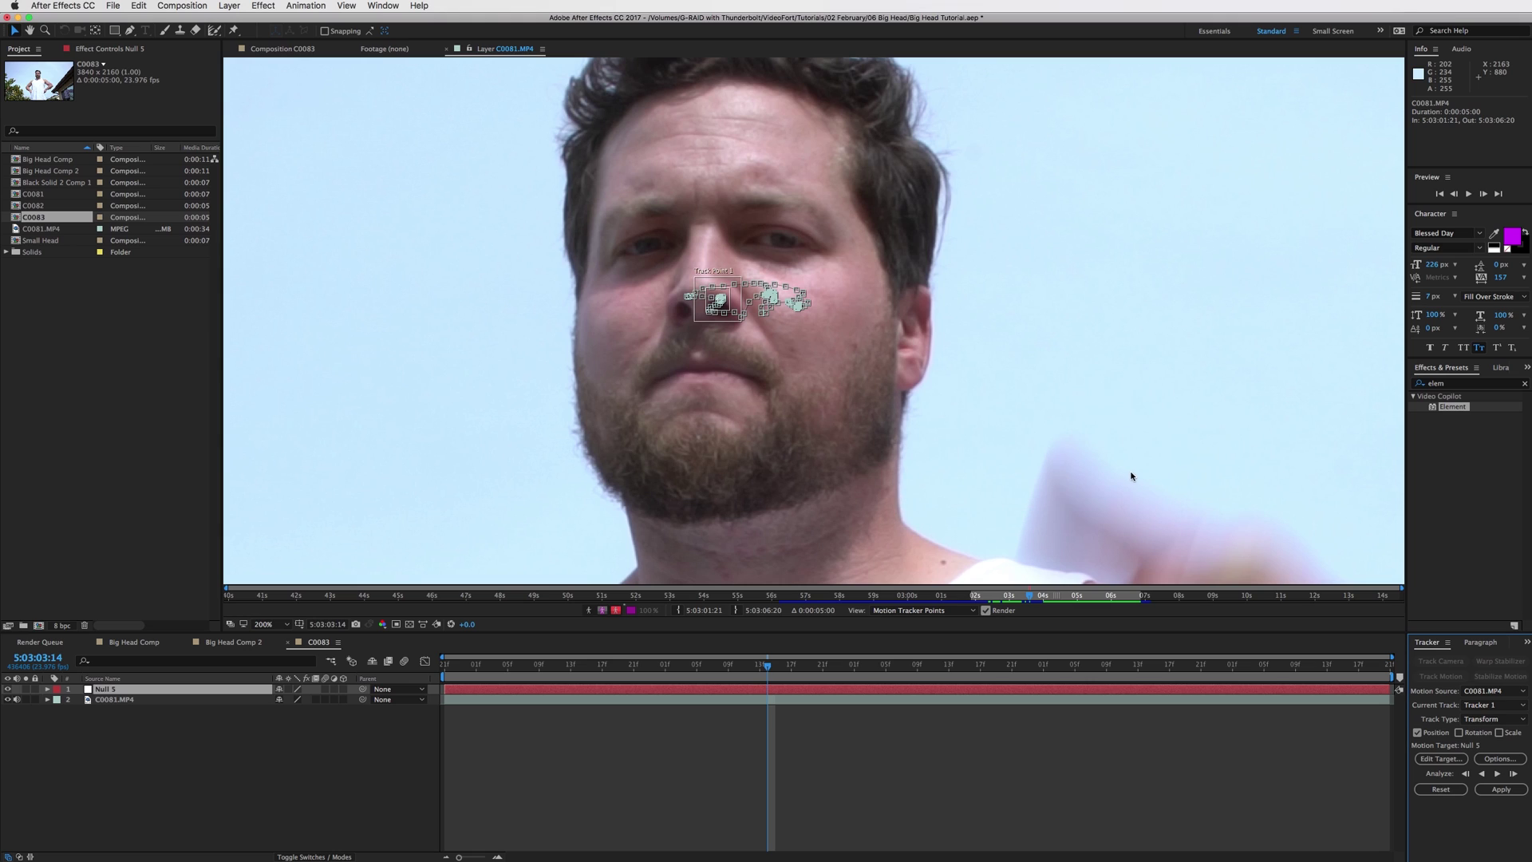
click(1501, 789)
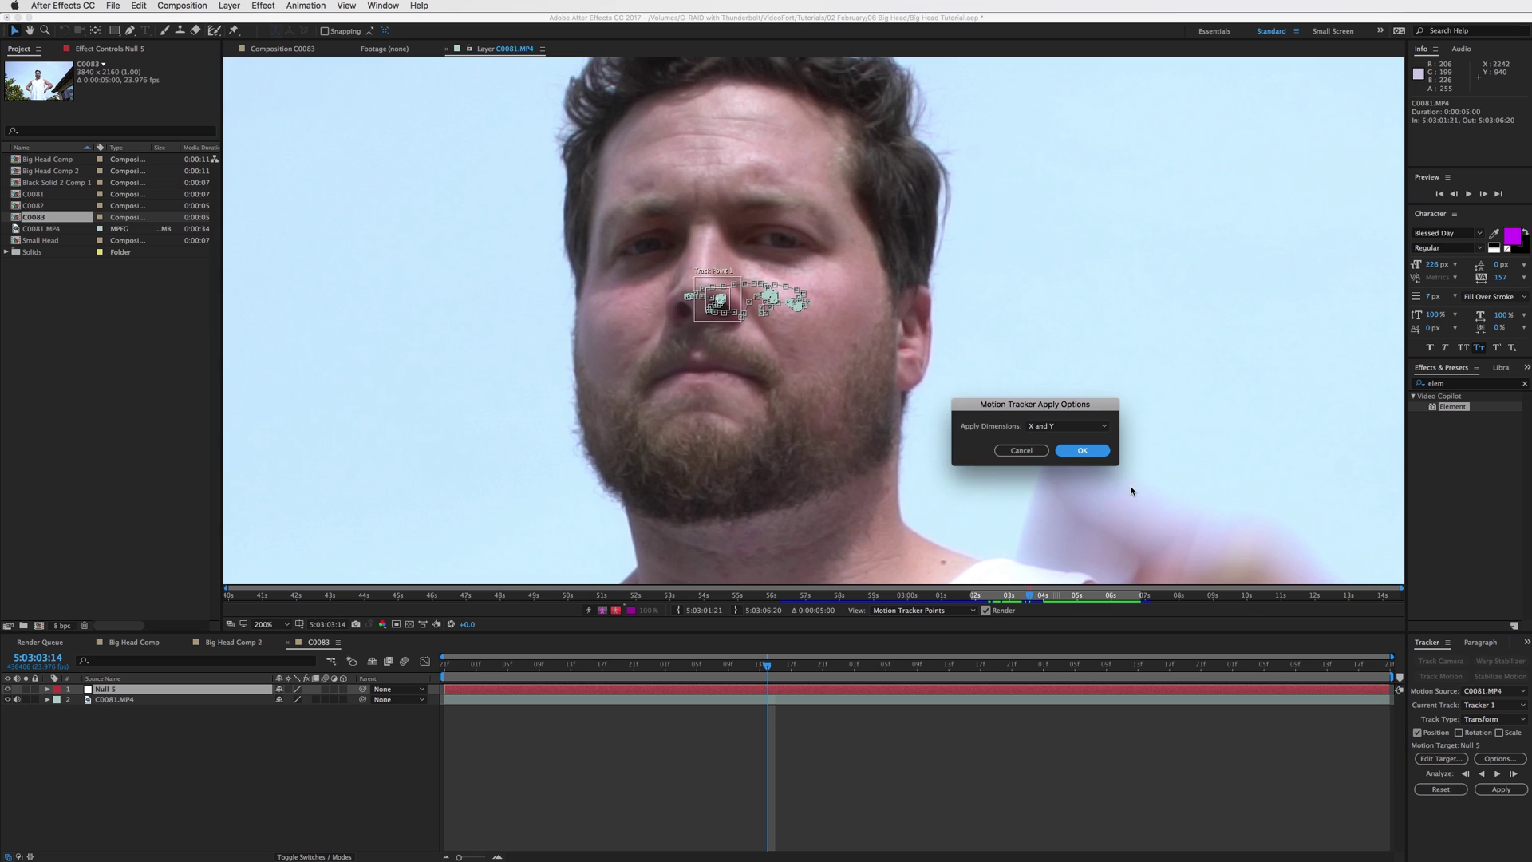
click(1080, 452)
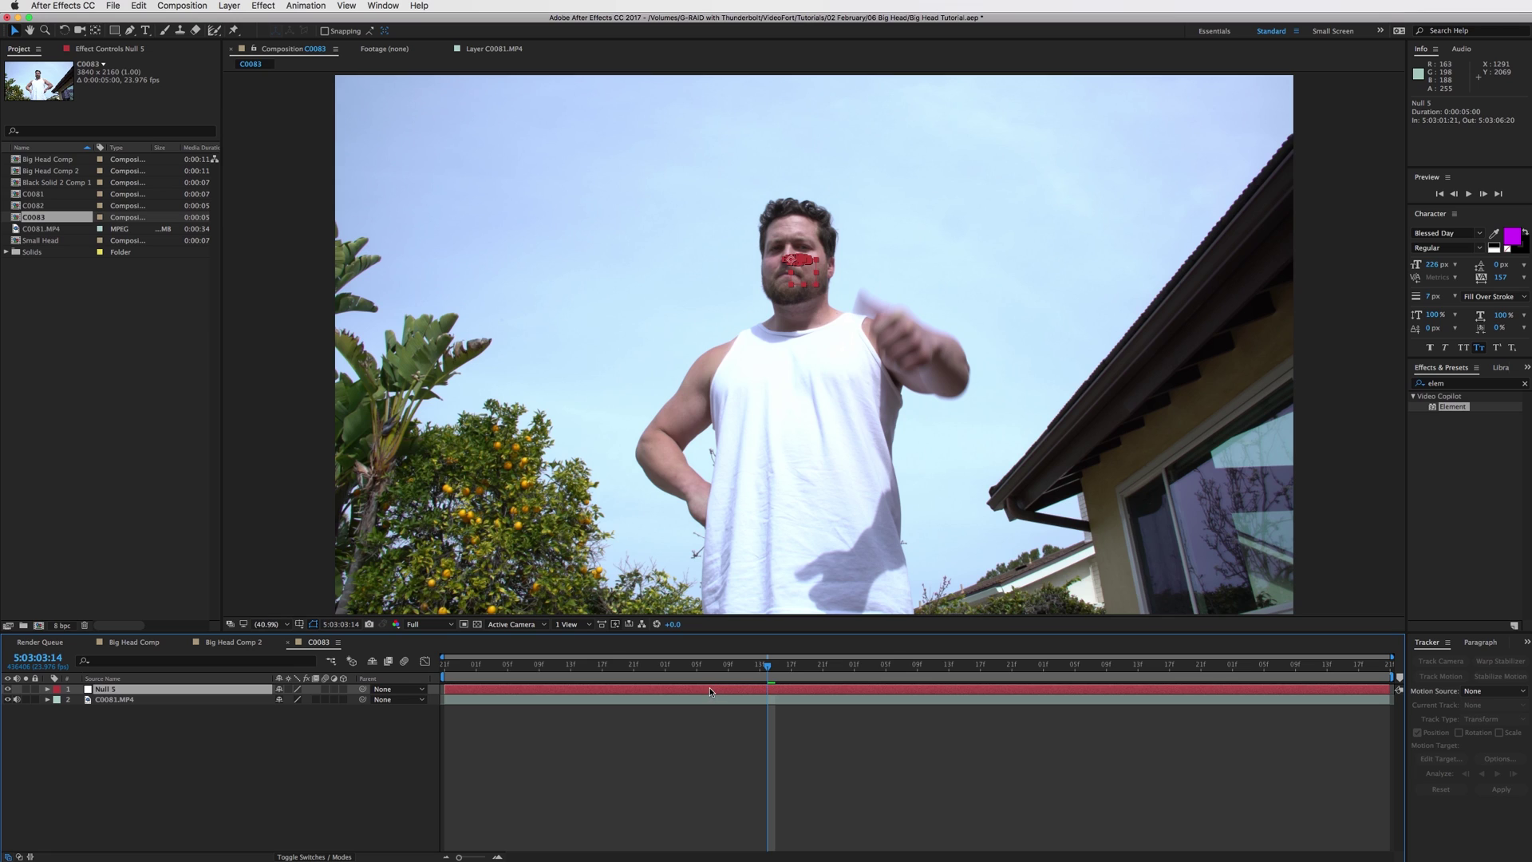
- Review the null's tracked position keyframes and select the C0081.MP4 layer at the first frame
key(u)
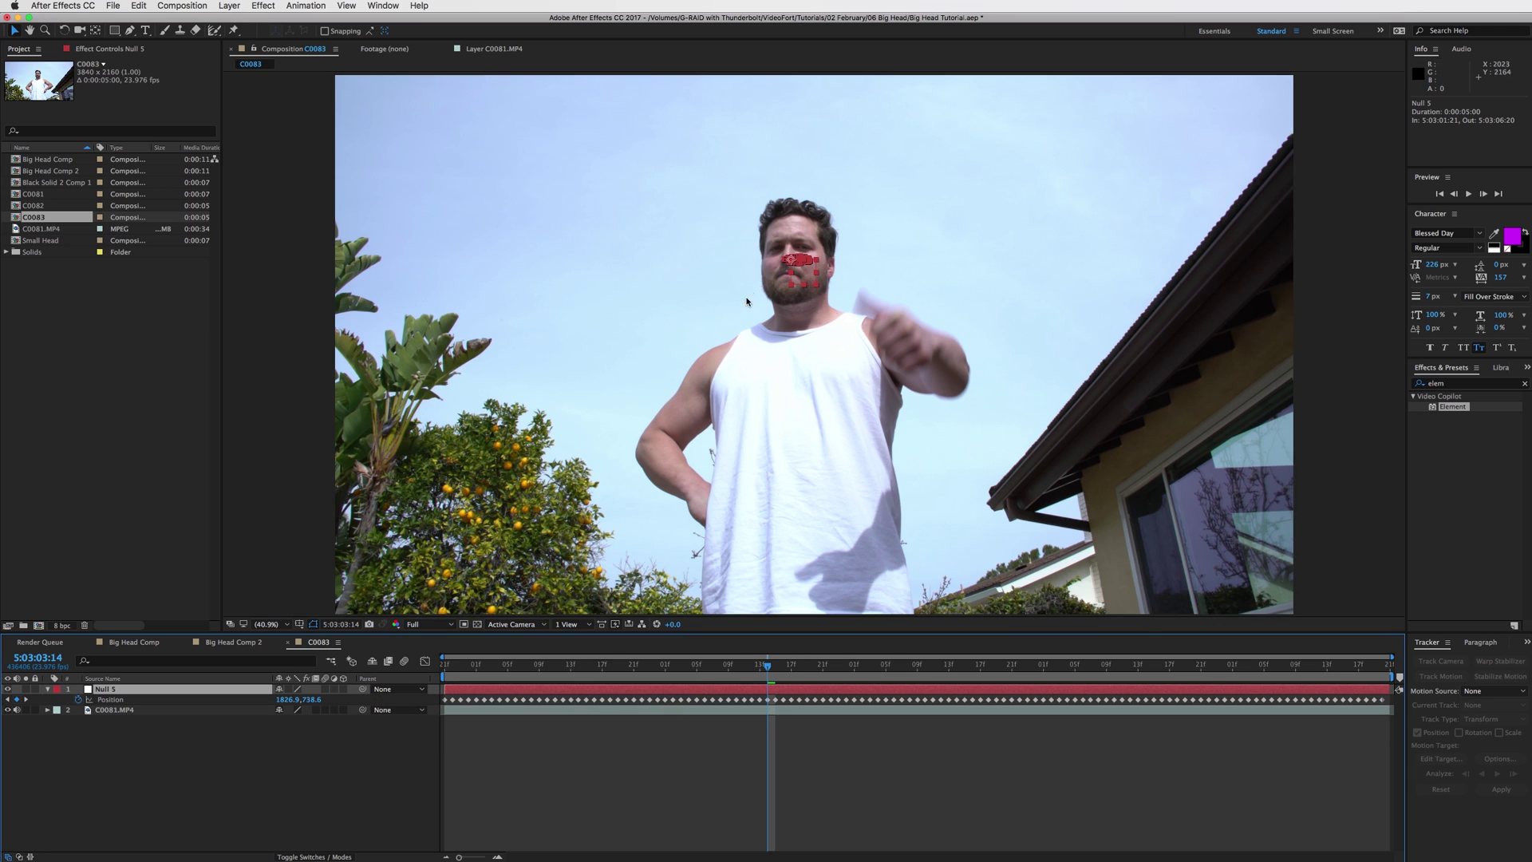
drag(763, 663, 455, 670)
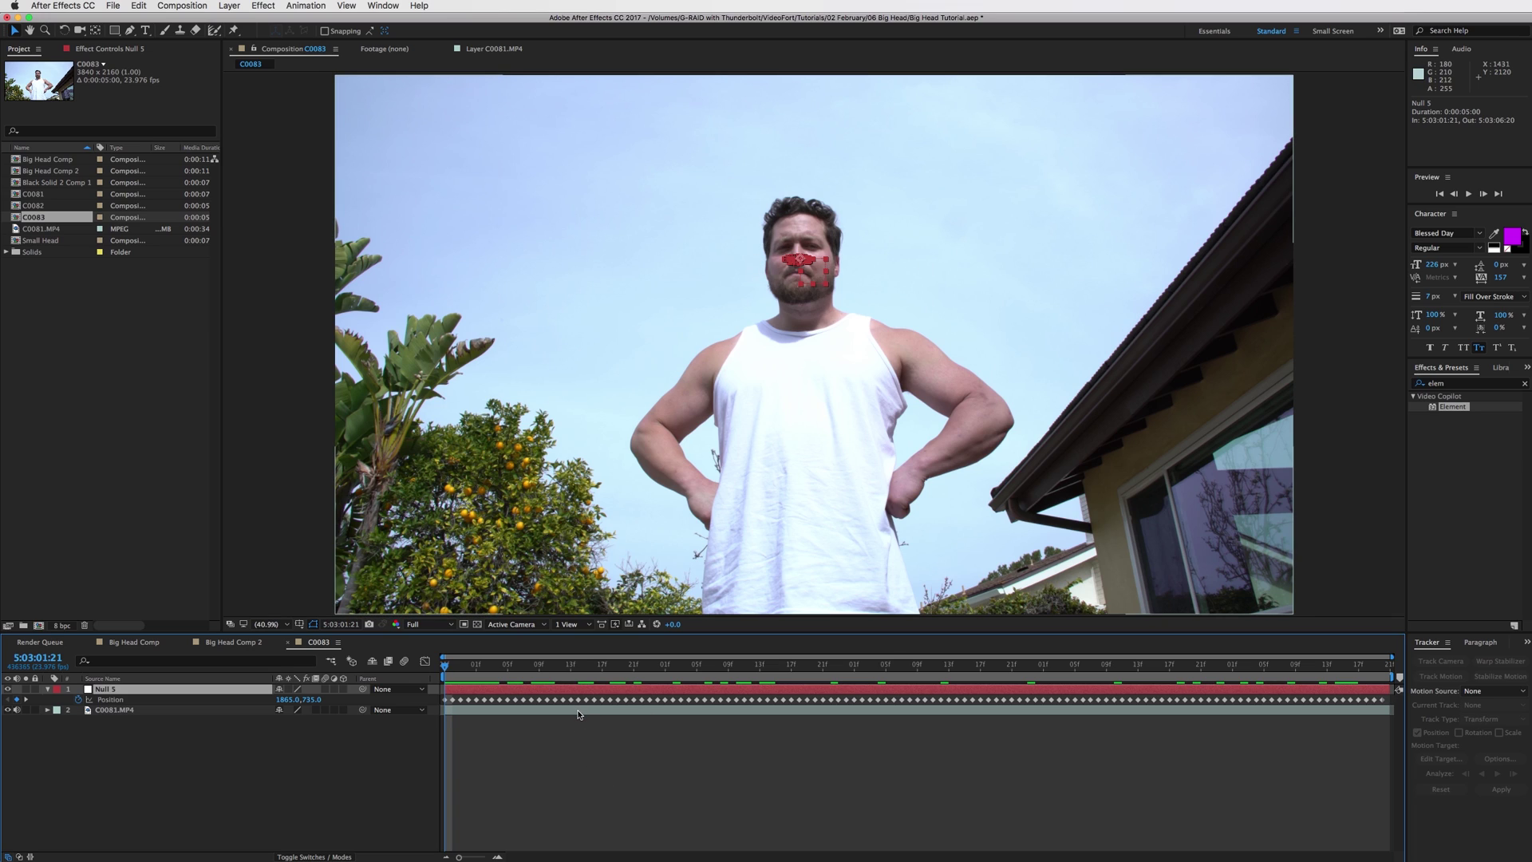
click(546, 714)
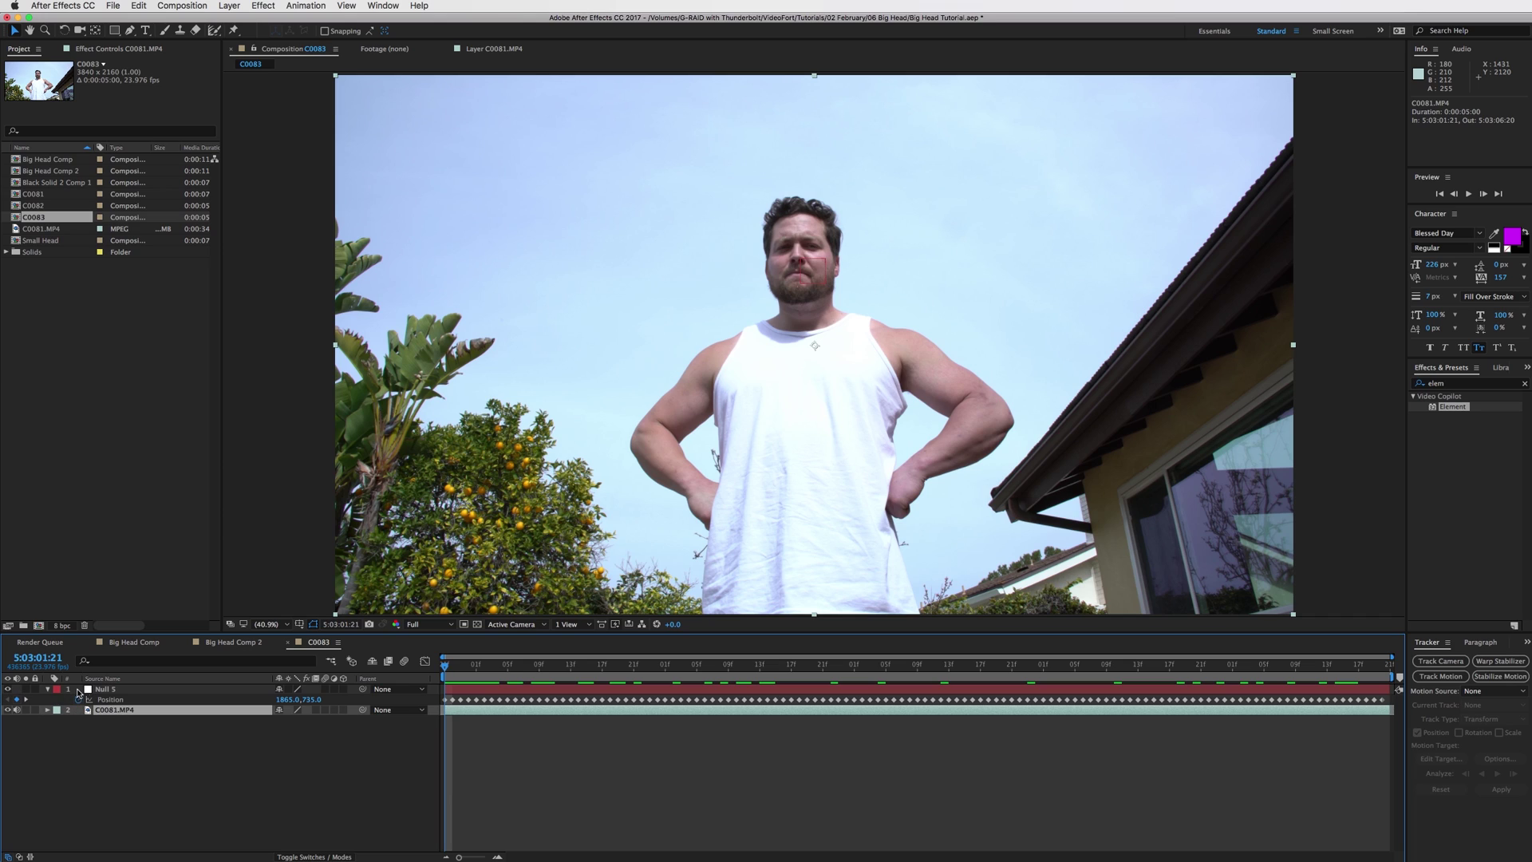
click(49, 689)
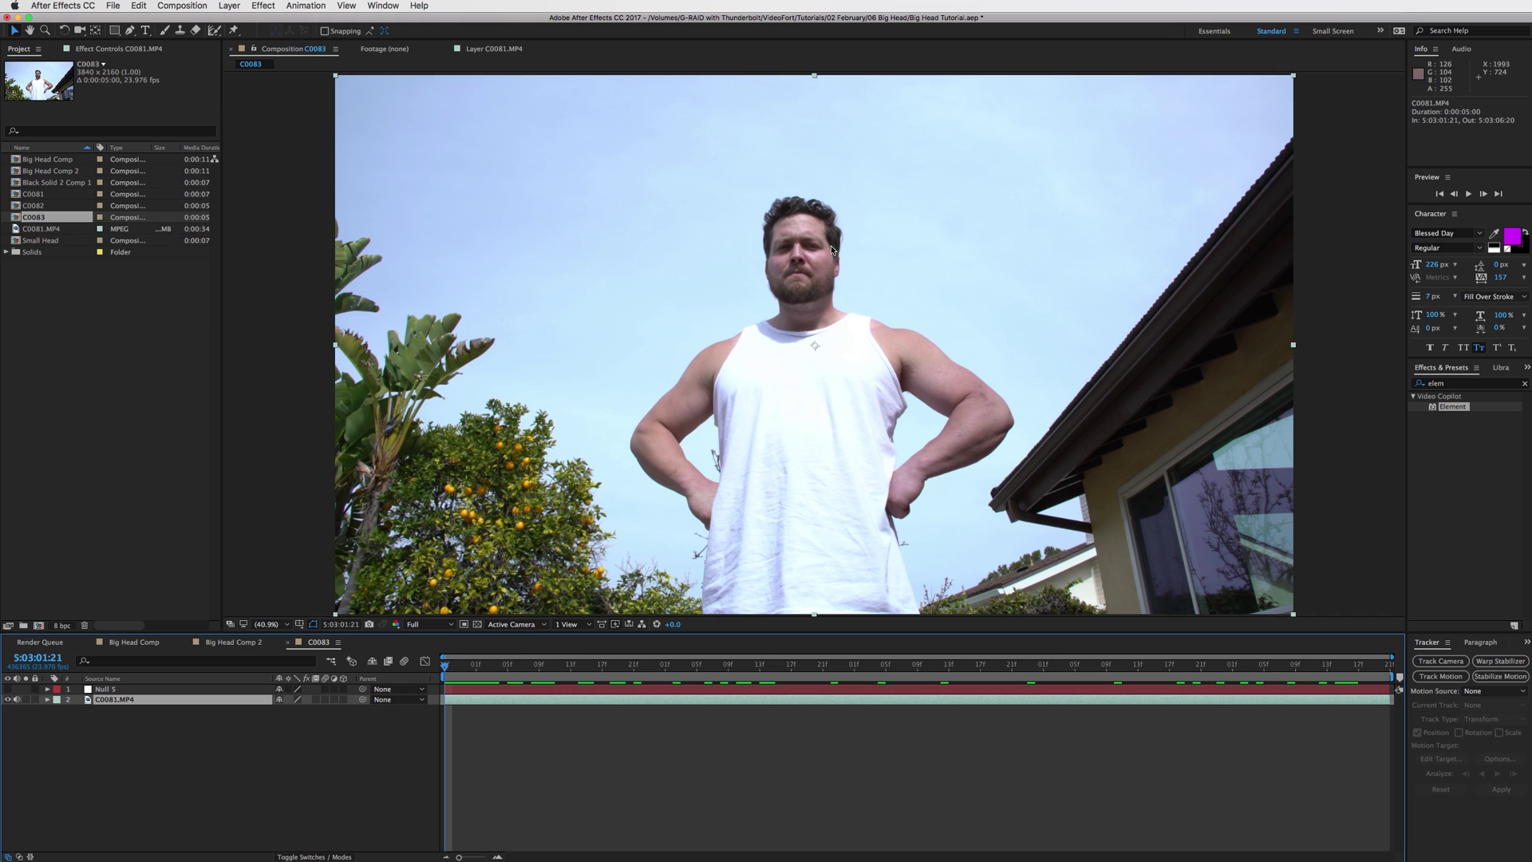
- Open the C0081.MP4 layer in its own Layer view at the first frame with the Roto Brush tool active
drag(479, 667, 445, 663)
key(period)
key(period)
key(period)
key(space)
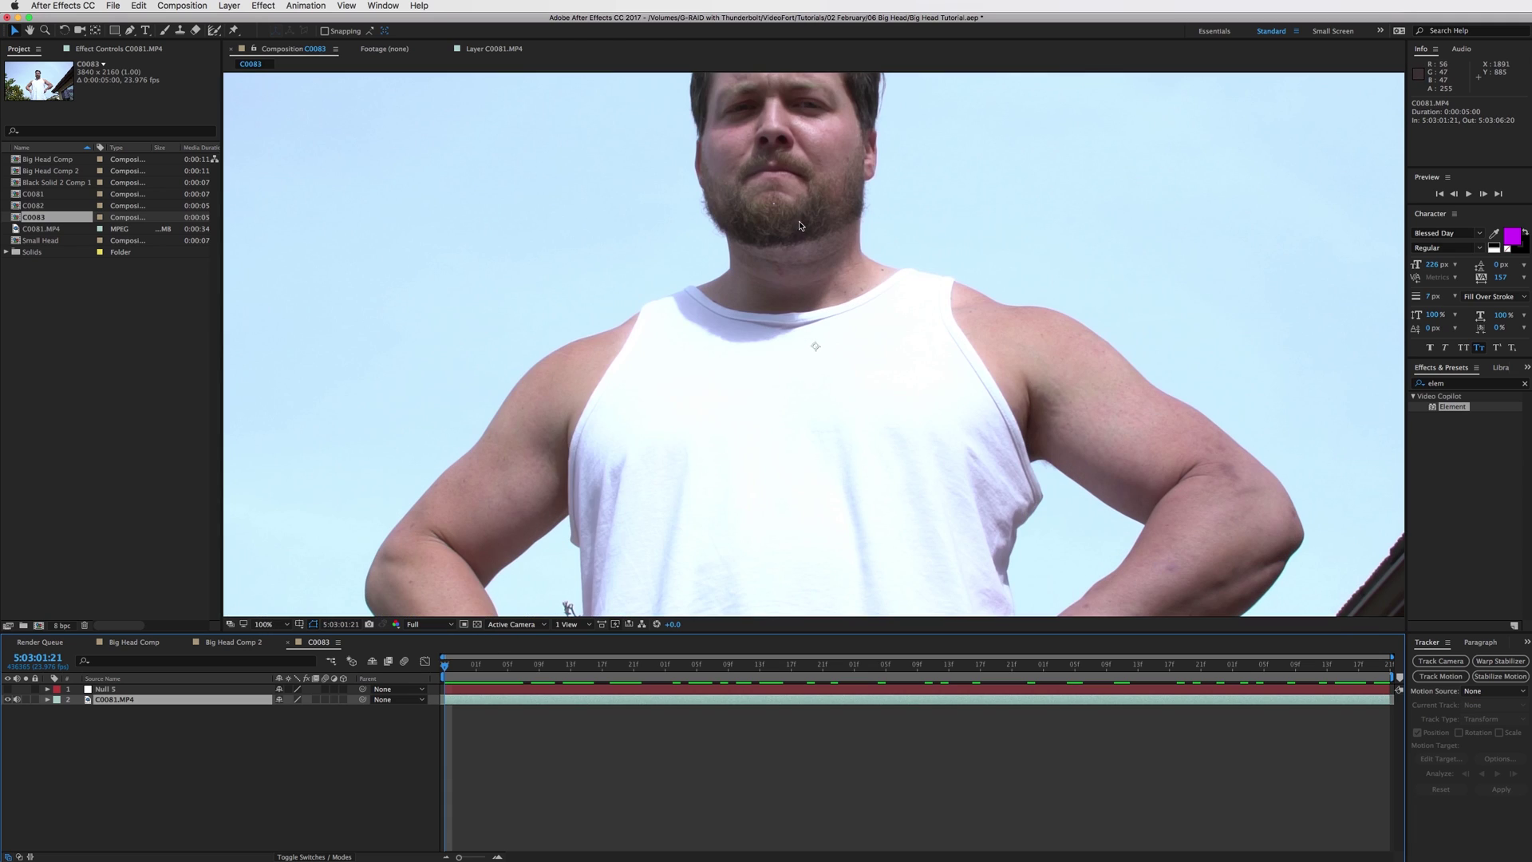
drag(801, 231, 798, 371)
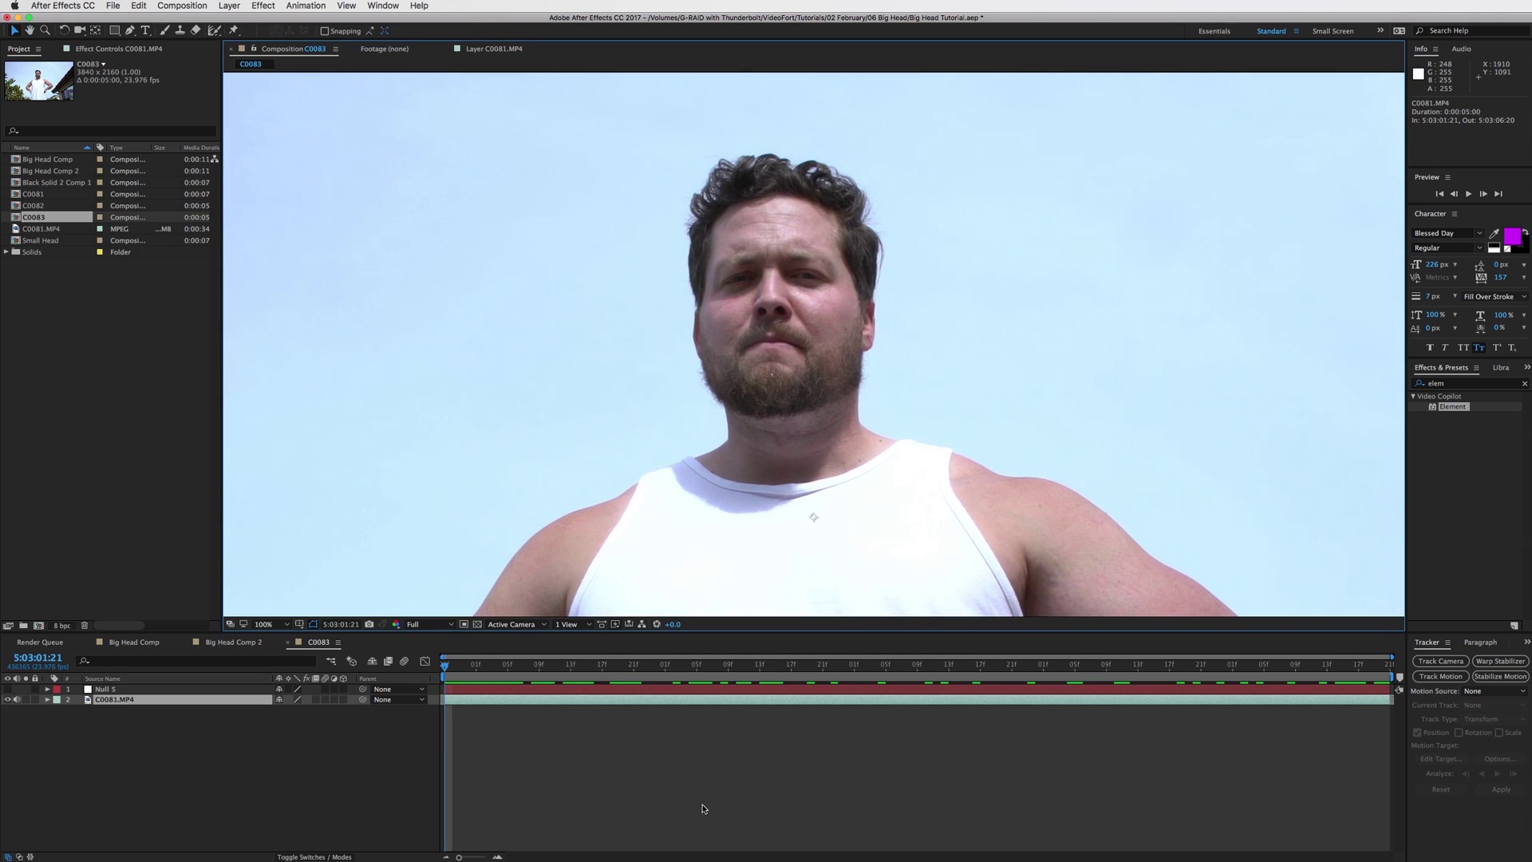
click(708, 703)
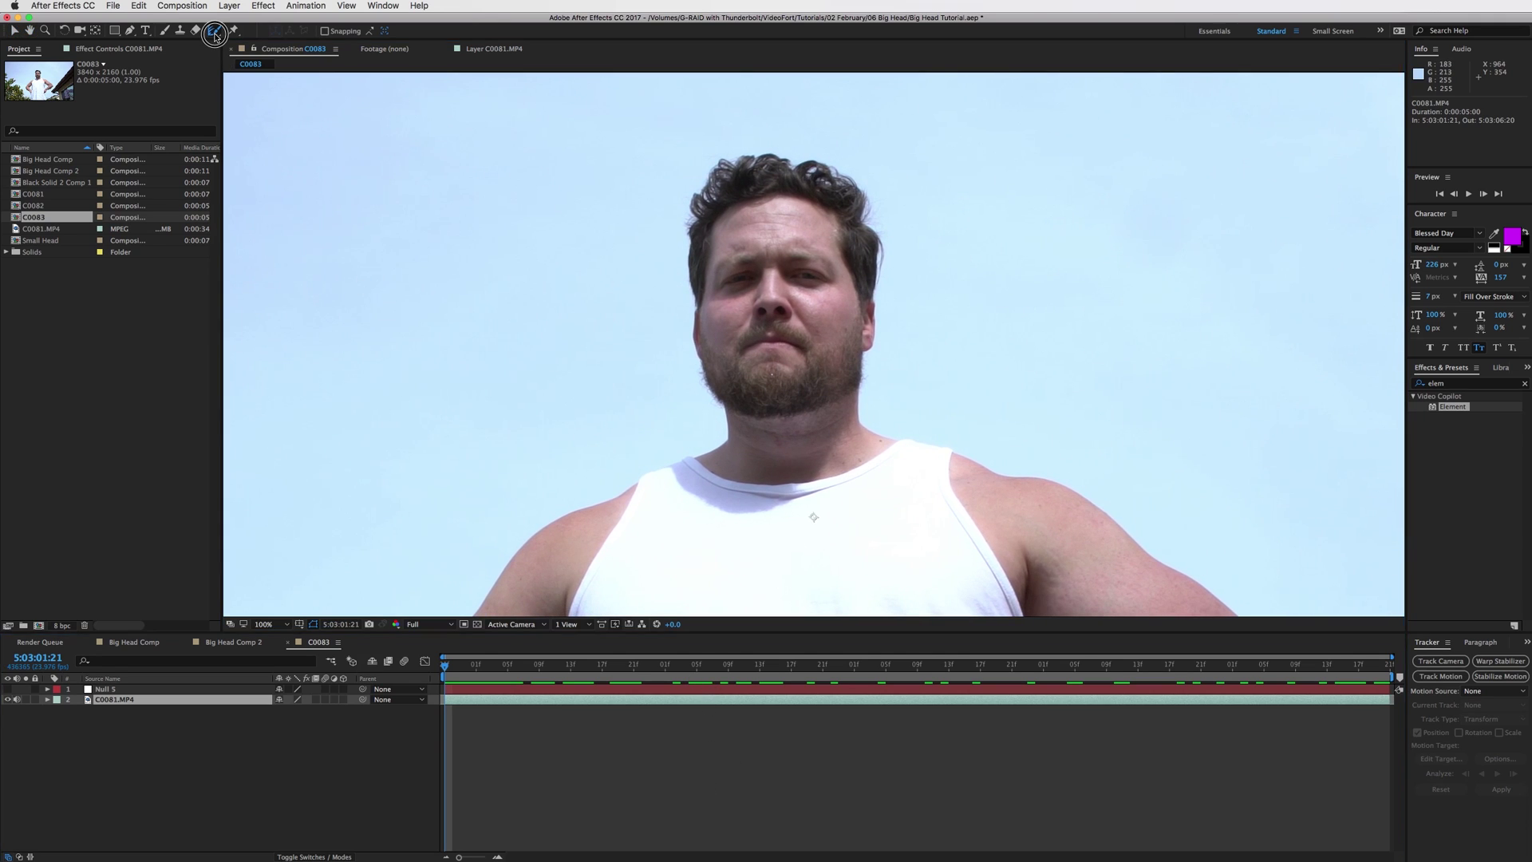
drag(214, 31, 244, 31)
double_click(503, 705)
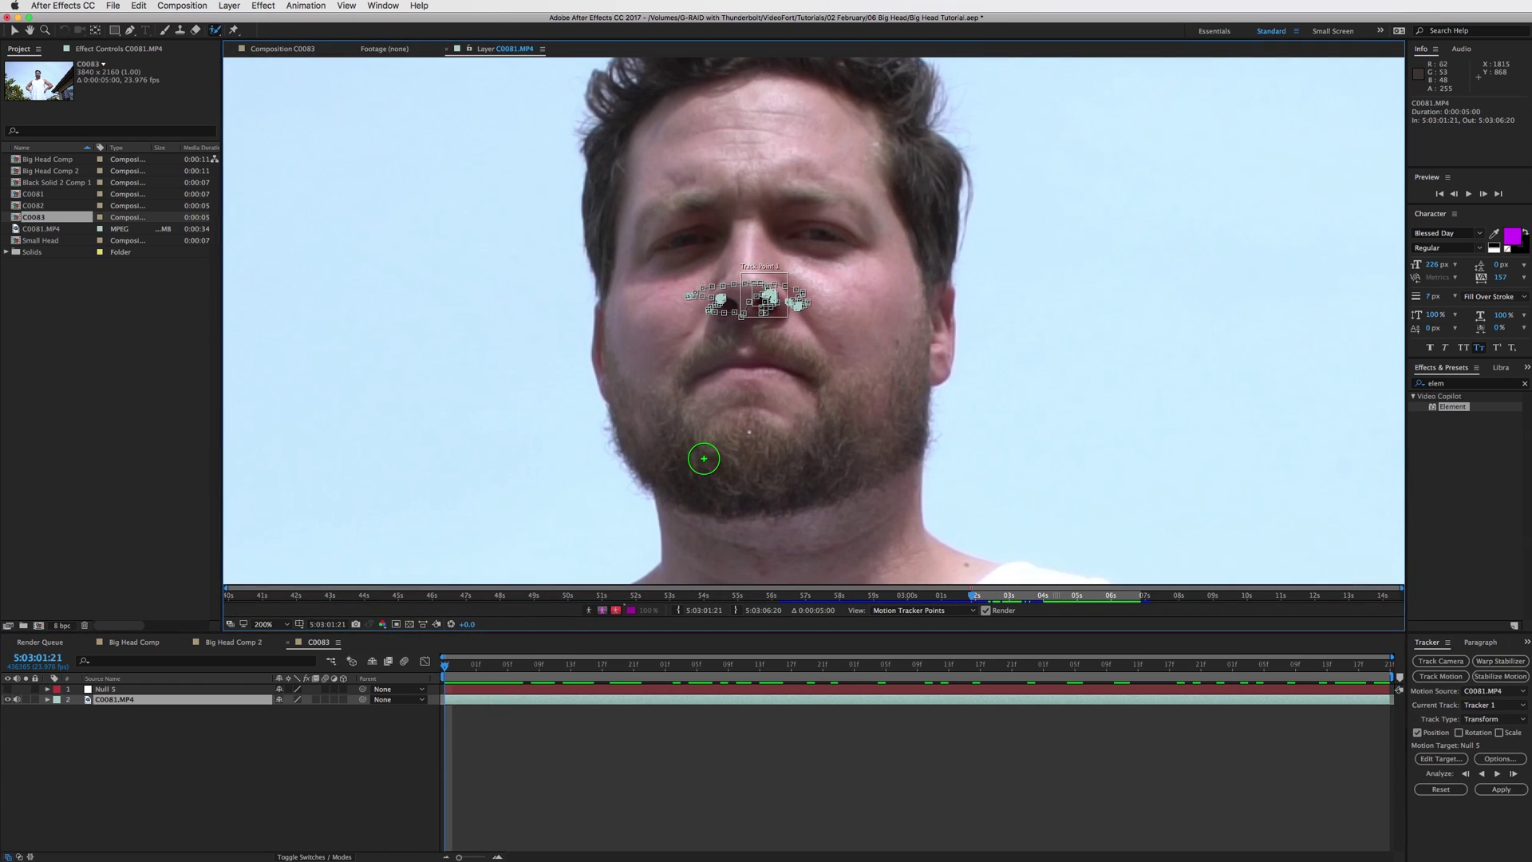
key(comma)
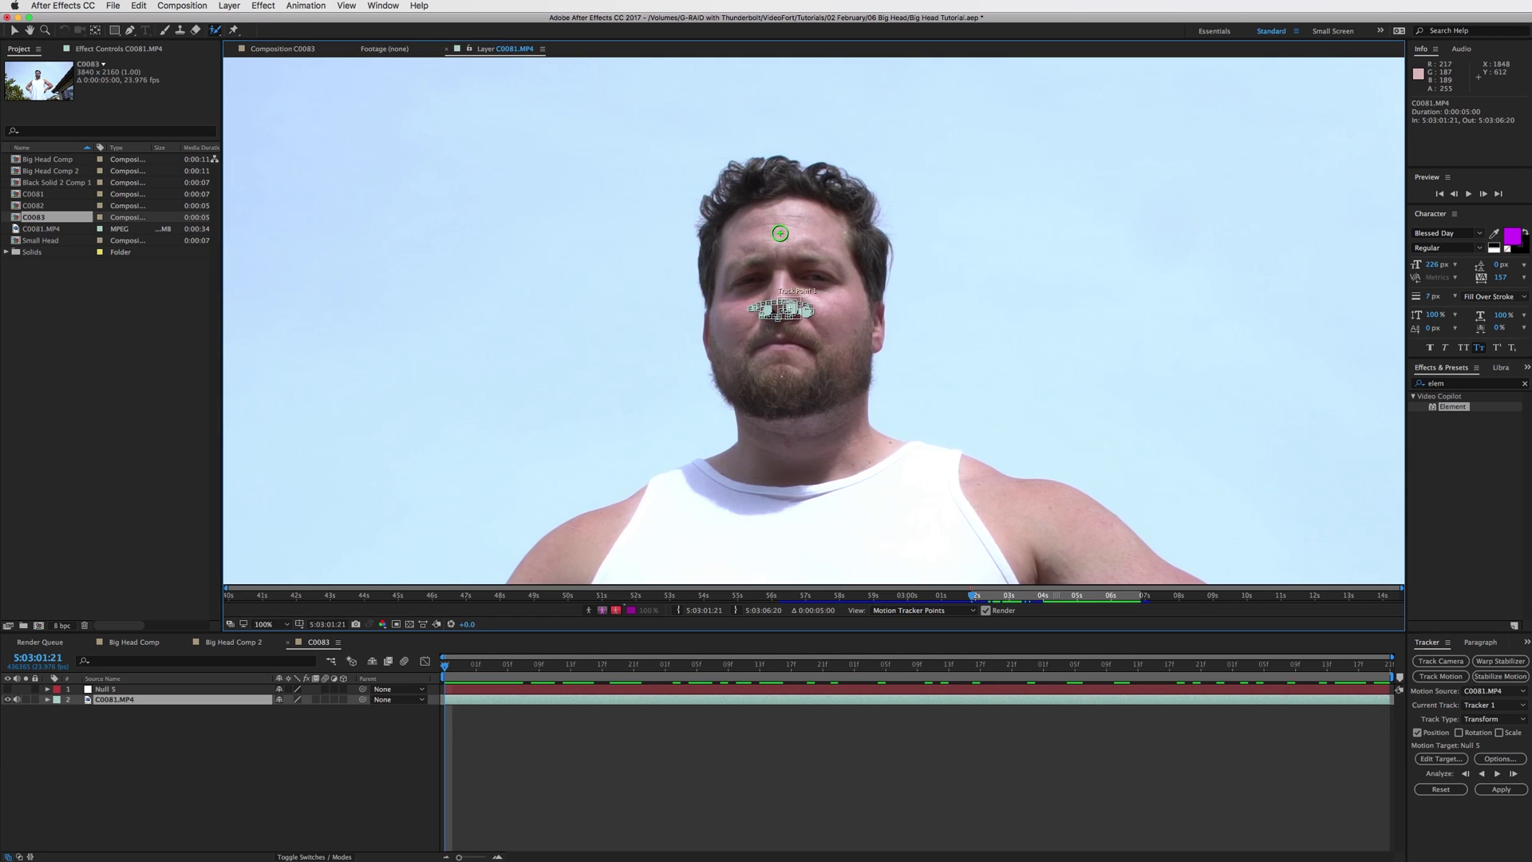
- Roto Brush the man's hair and face as foreground, and subtract the neck area below the beard
mouse_move(763, 229)
mouse_down()
mouse_move(835, 239)
mouse_move(846, 281)
mouse_move(827, 355)
mouse_move(786, 368)
mouse_move(758, 338)
mouse_move(775, 262)
mouse_move(736, 202)
mouse_move(821, 210)
mouse_move(850, 244)
mouse_move(863, 280)
mouse_move(848, 364)
mouse_move(750, 379)
mouse_move(725, 357)
mouse_move(731, 200)
mouse_up()
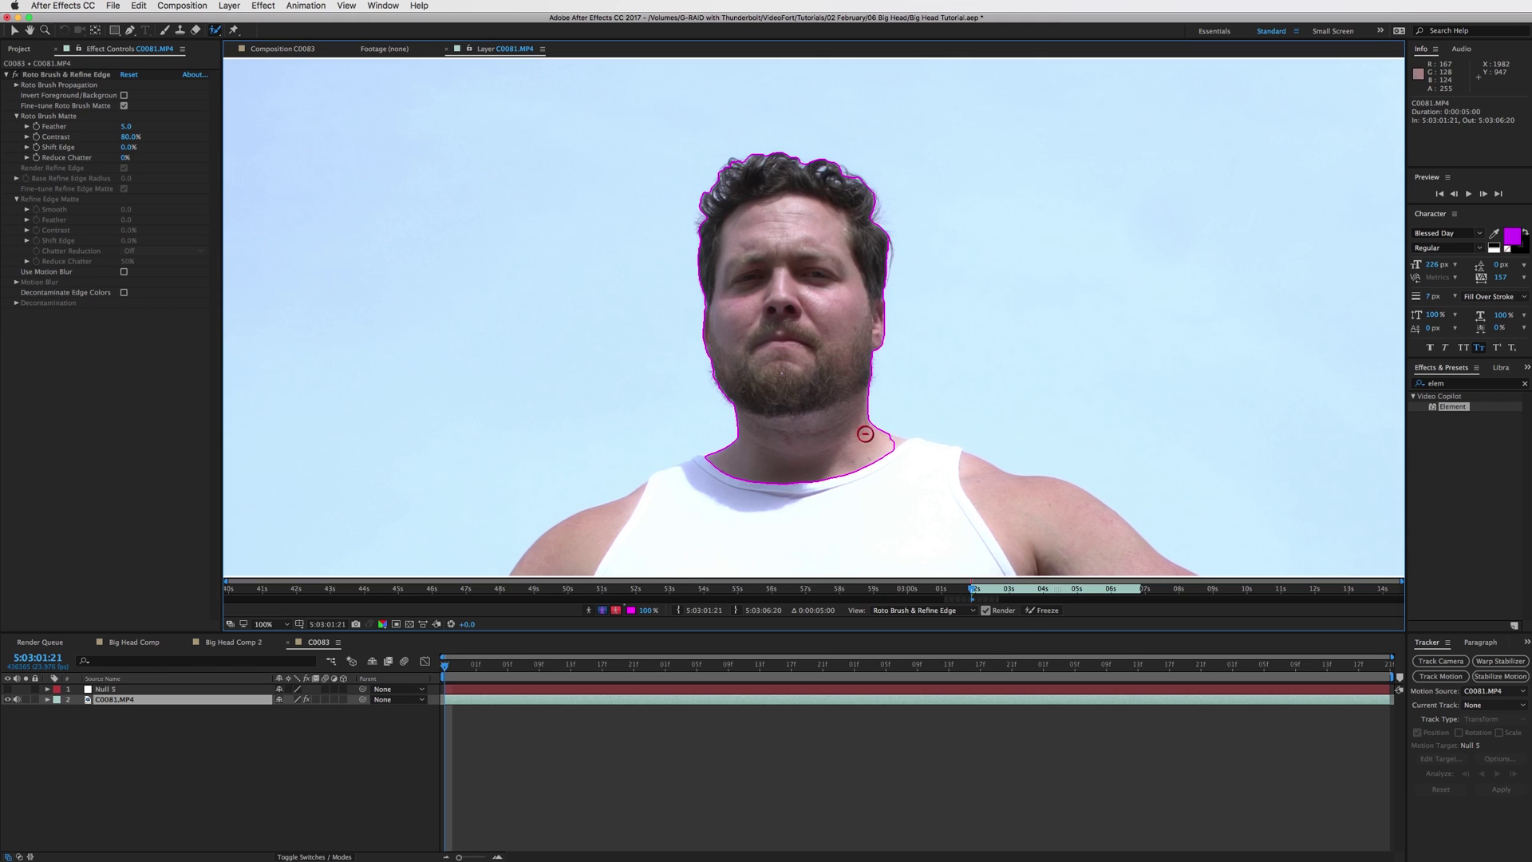
drag(891, 417, 706, 435)
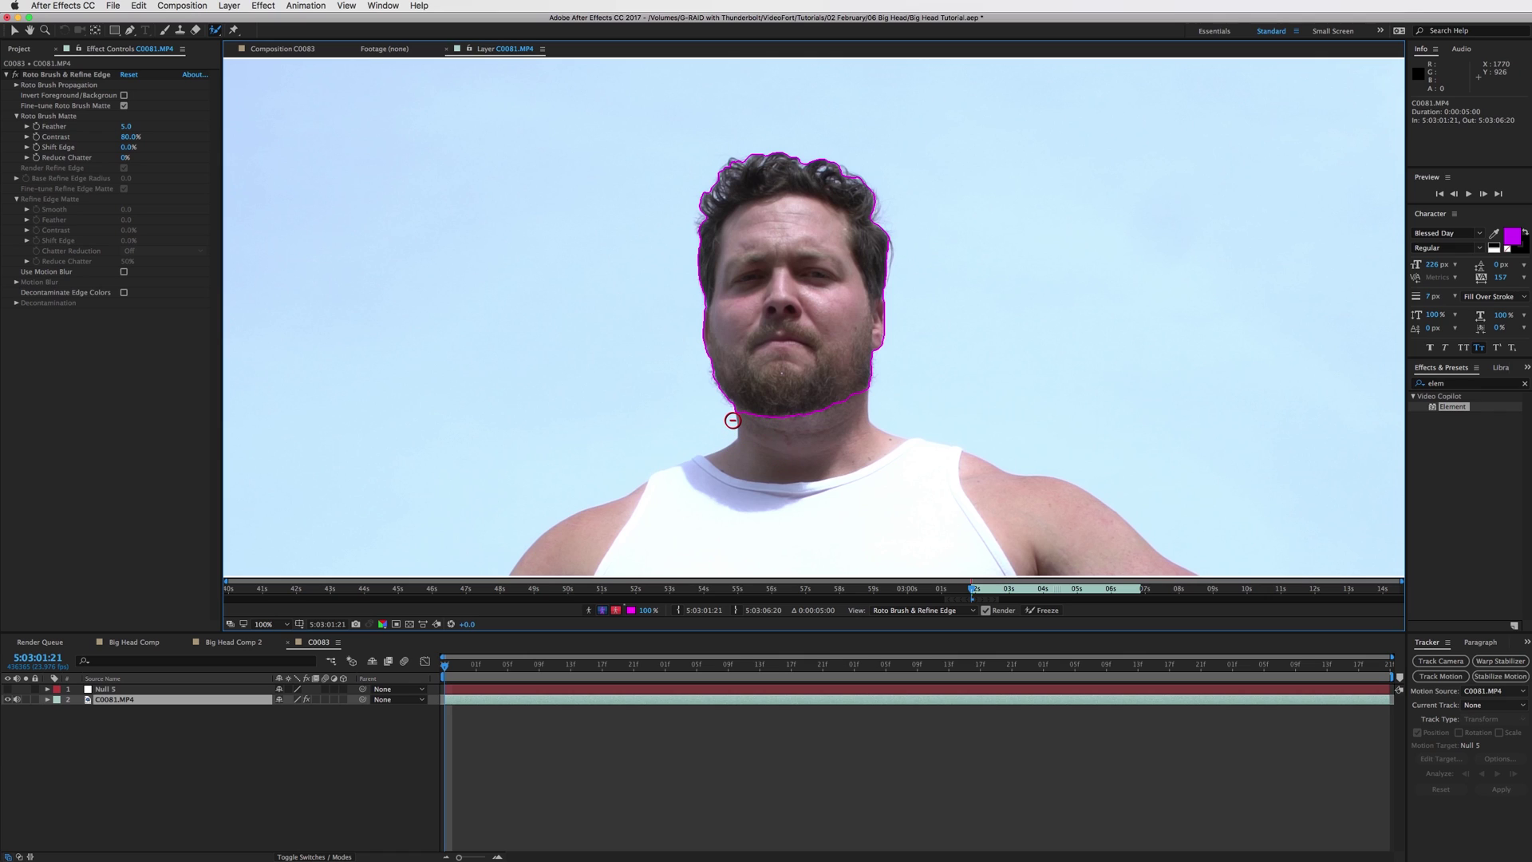
alt+click(734, 418)
- Refine the roto edge along the beard and jawline and around the hair with the Refine Edge tool
click(217, 30)
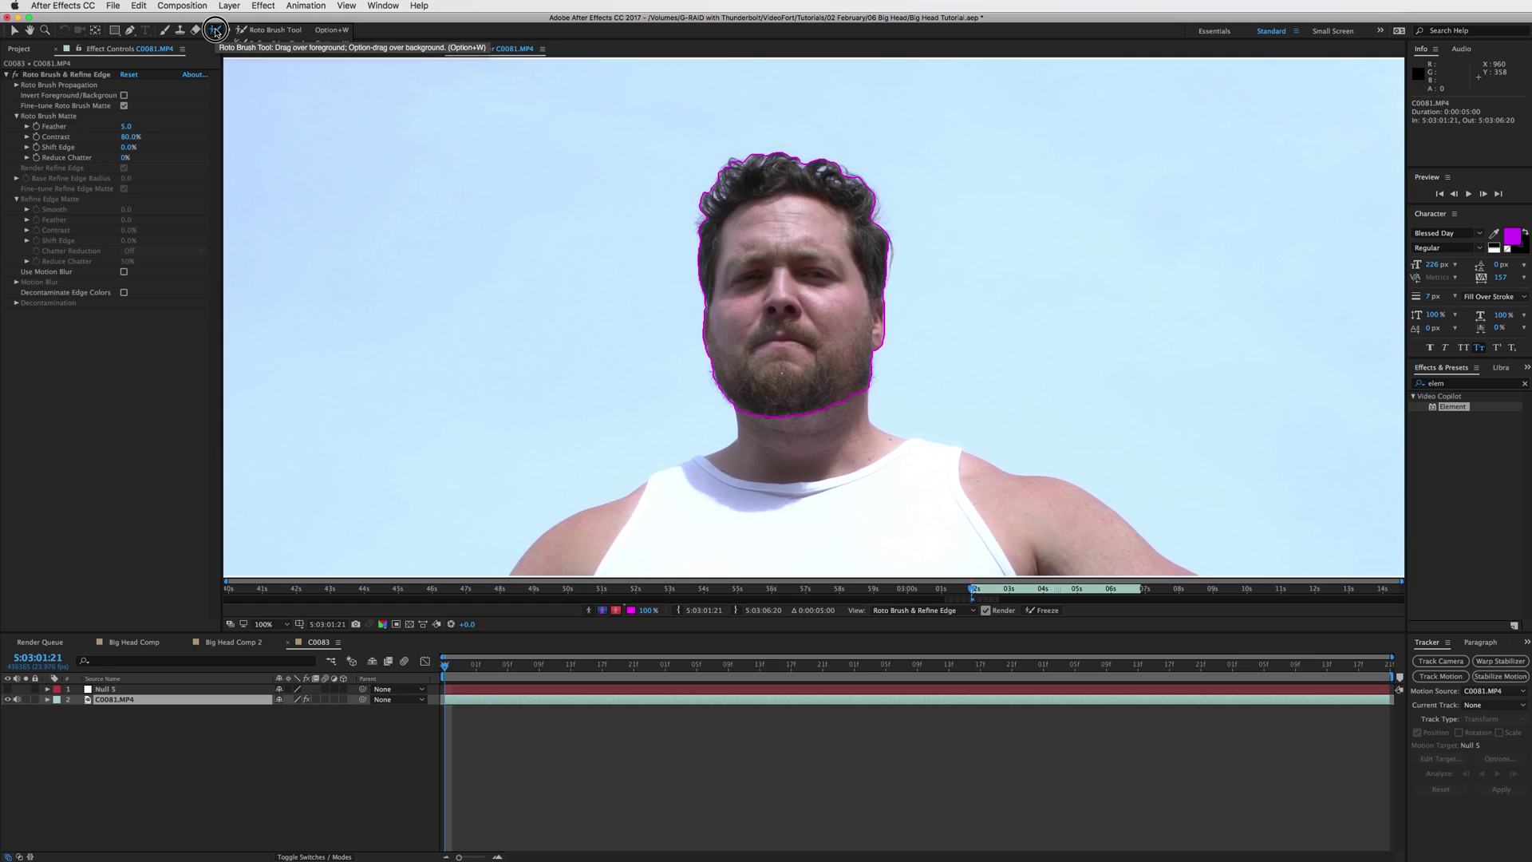
click(275, 43)
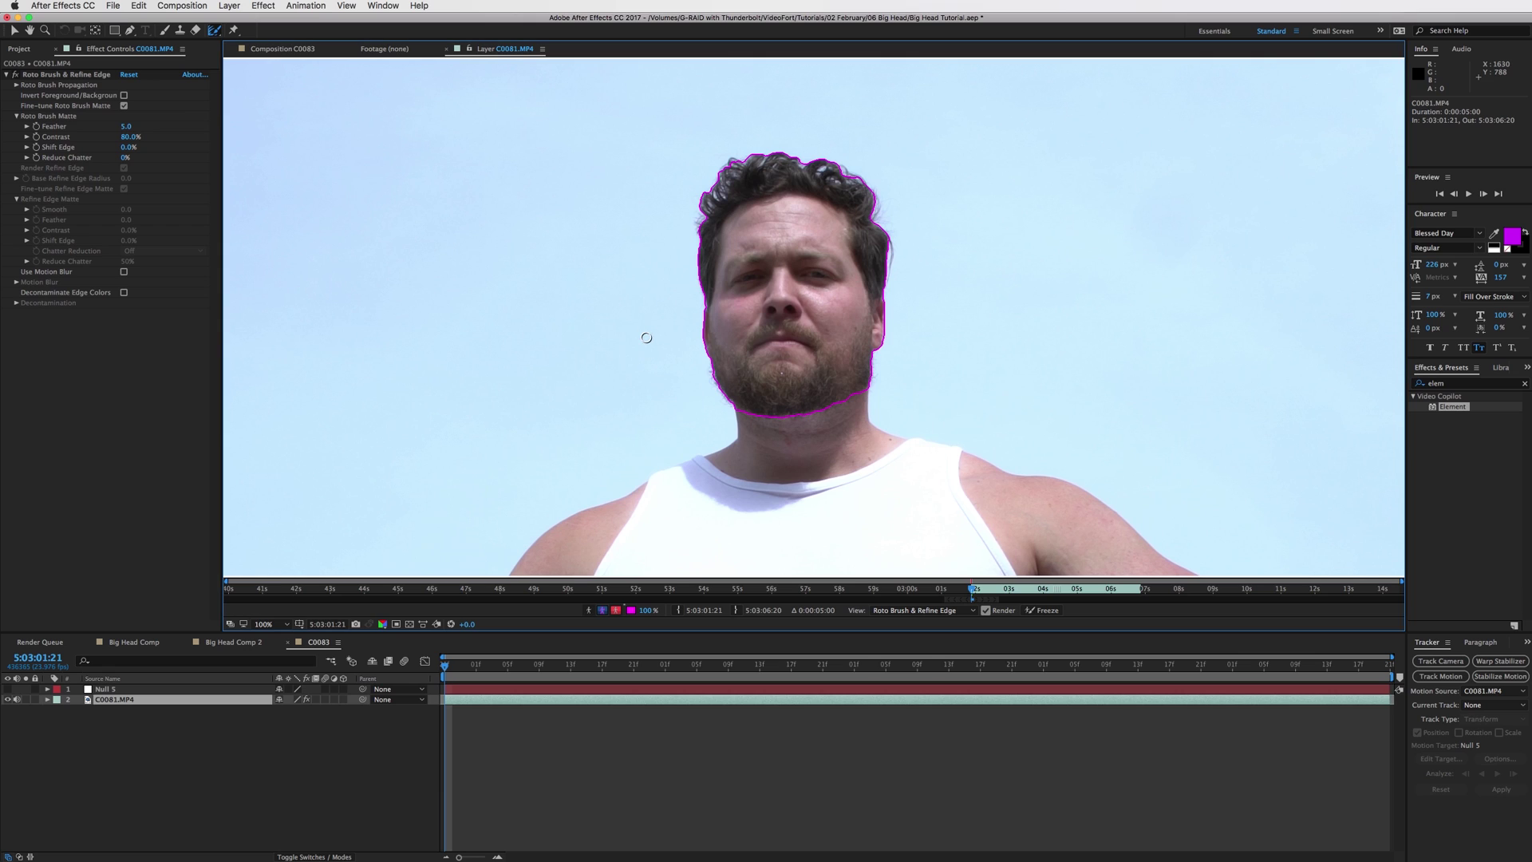
drag(647, 337, 646, 337)
mouse_move(706, 368)
mouse_down()
mouse_move(710, 387)
mouse_move(774, 414)
mouse_move(857, 395)
mouse_move(881, 359)
mouse_up()
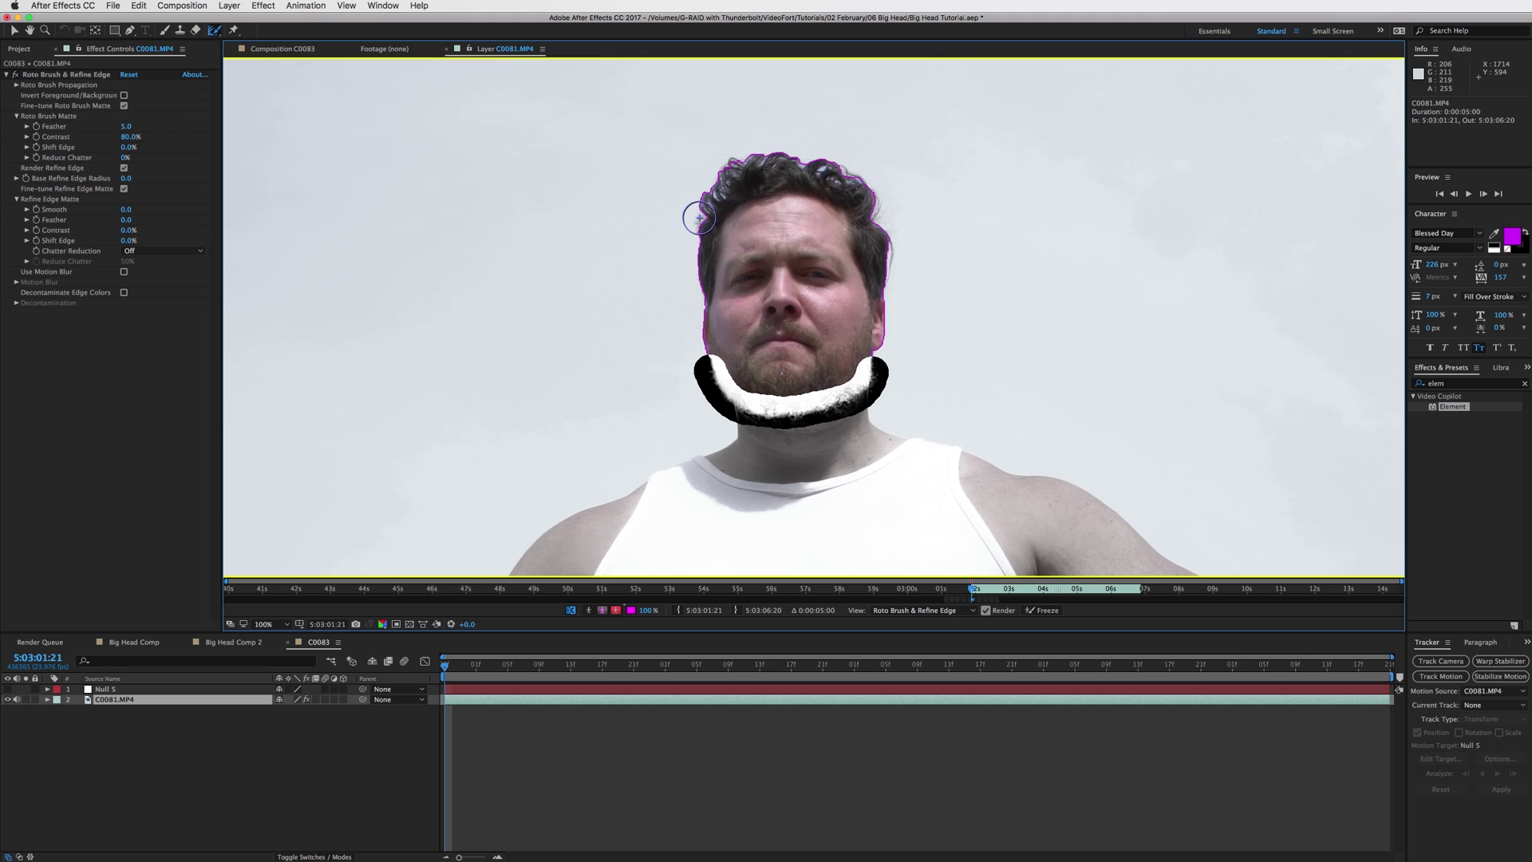
mouse_move(706, 218)
mouse_down()
mouse_move(743, 164)
mouse_move(826, 171)
mouse_move(863, 189)
mouse_move(882, 279)
mouse_up()
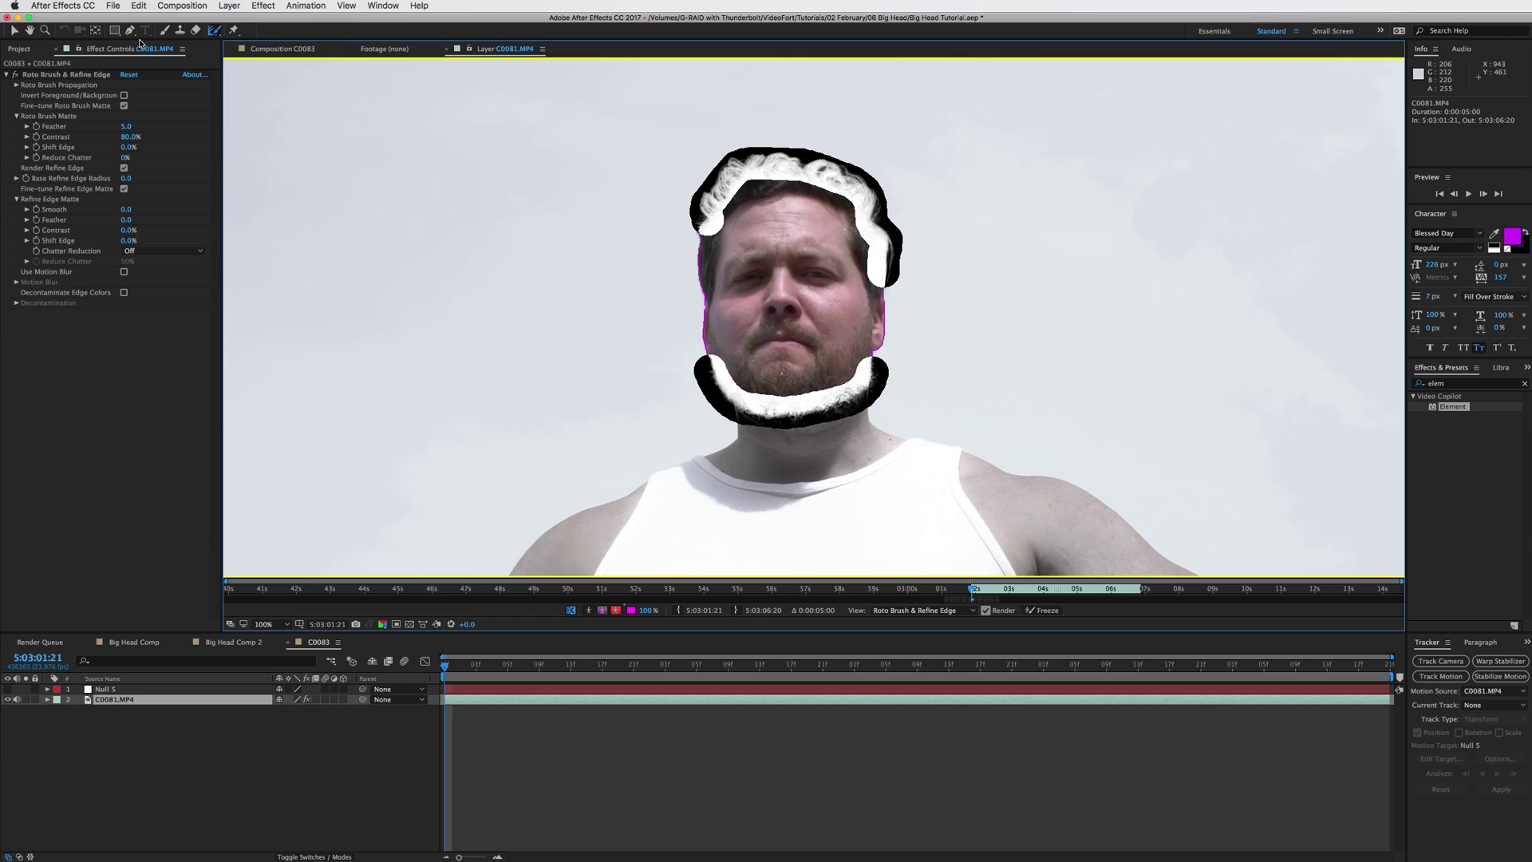
- Subtract the stray area beside the neck under the jaw from the head selection with the Roto Brush
click(214, 30)
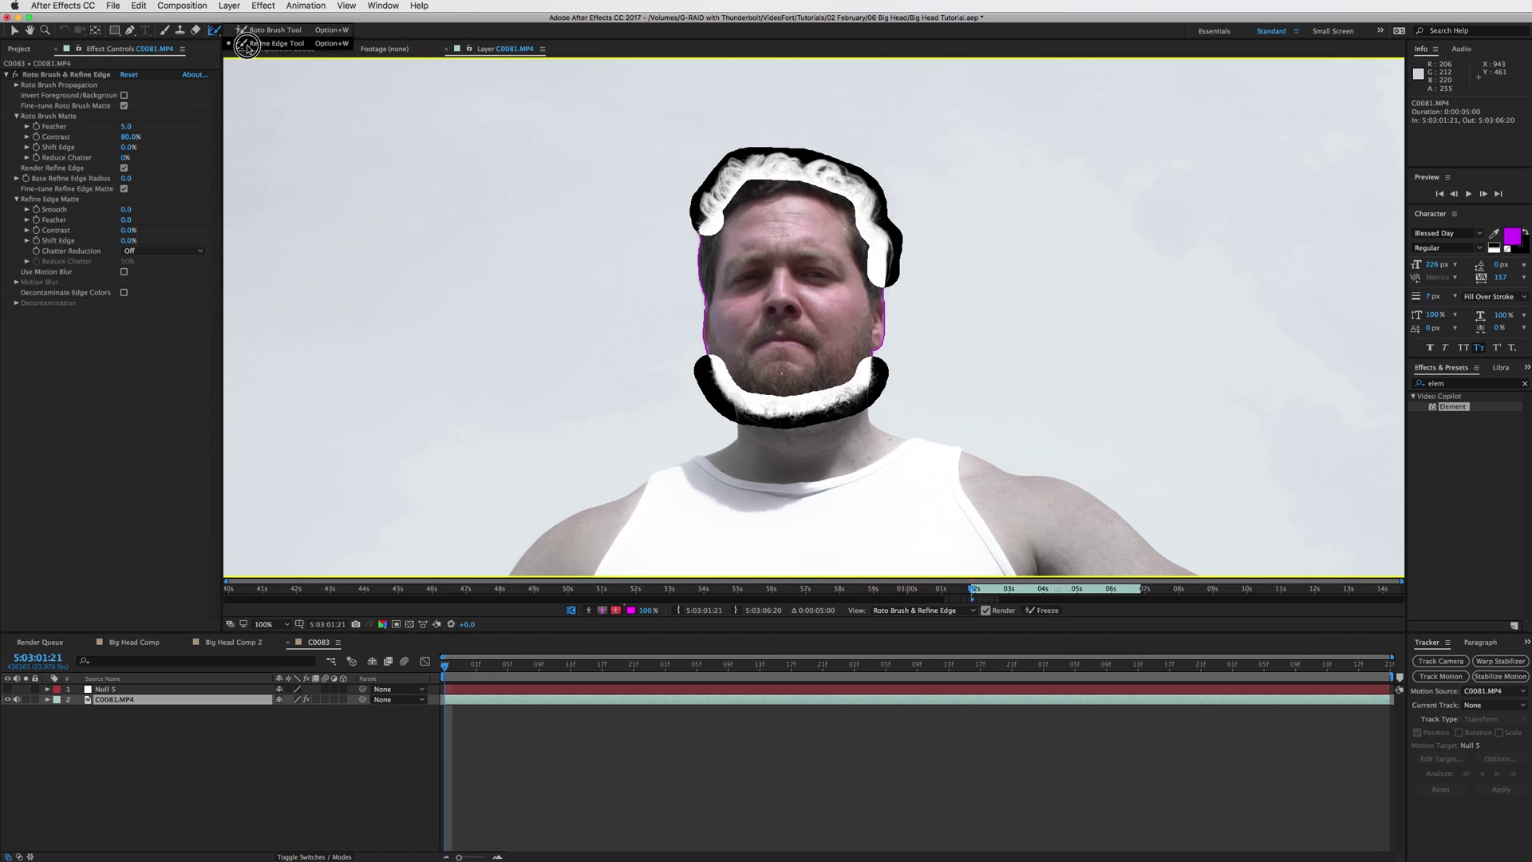
click(247, 45)
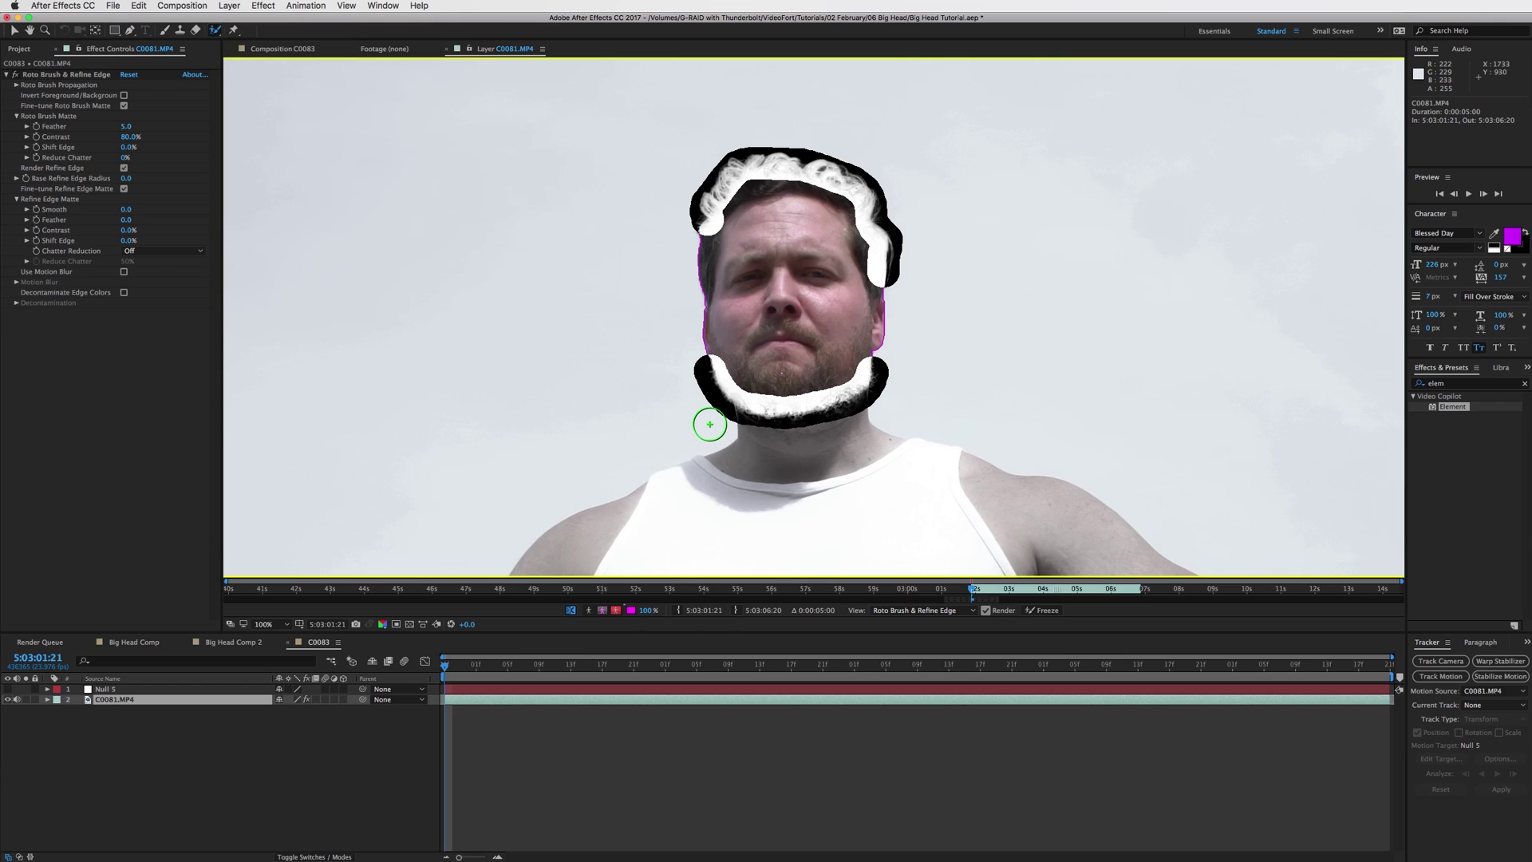
key(alt)
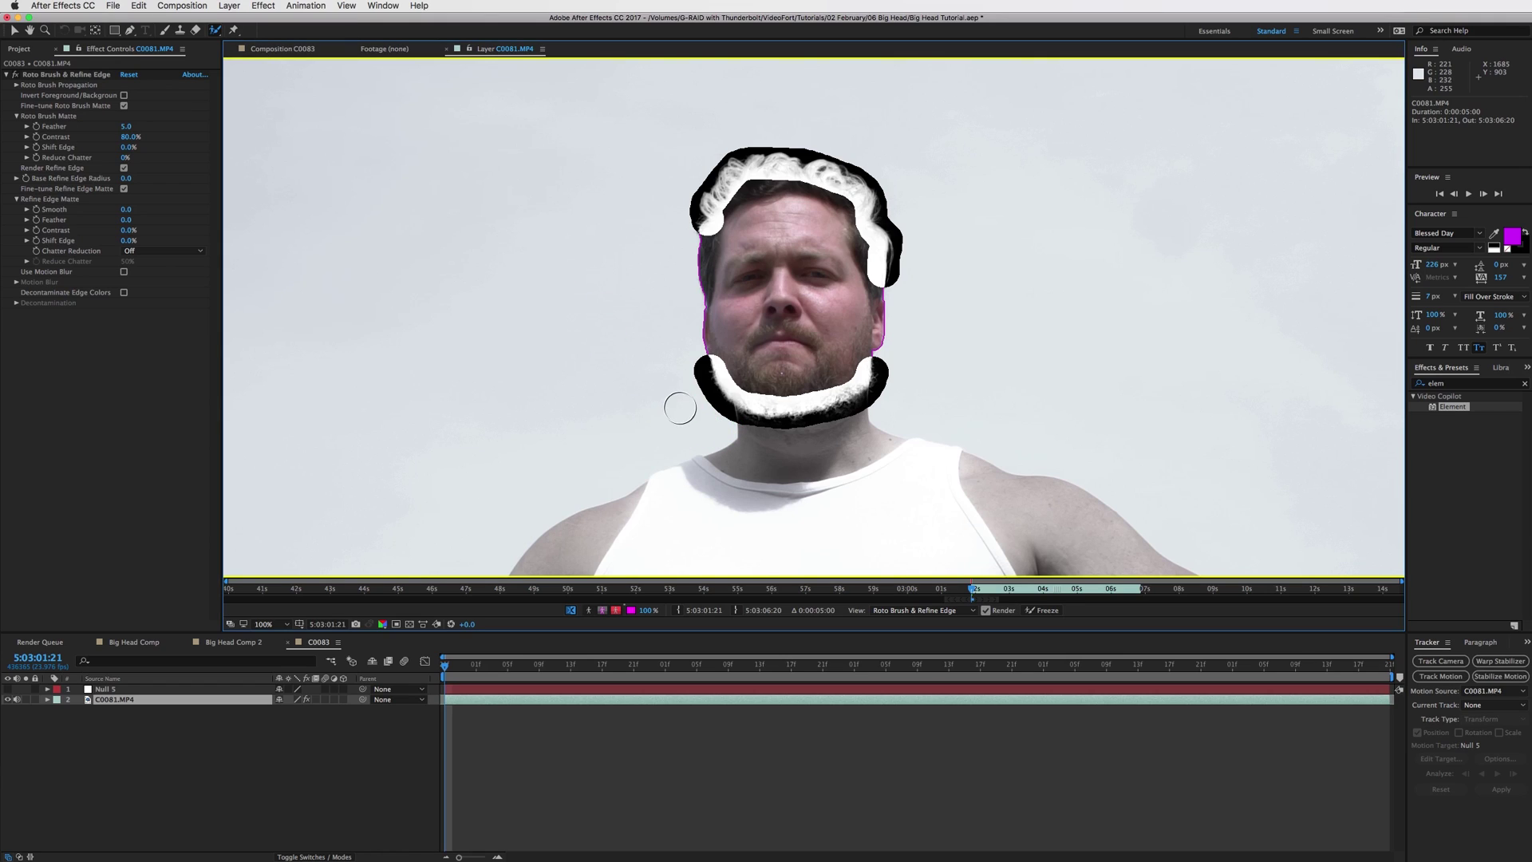
drag(739, 451, 730, 425)
drag(999, 601, 1143, 600)
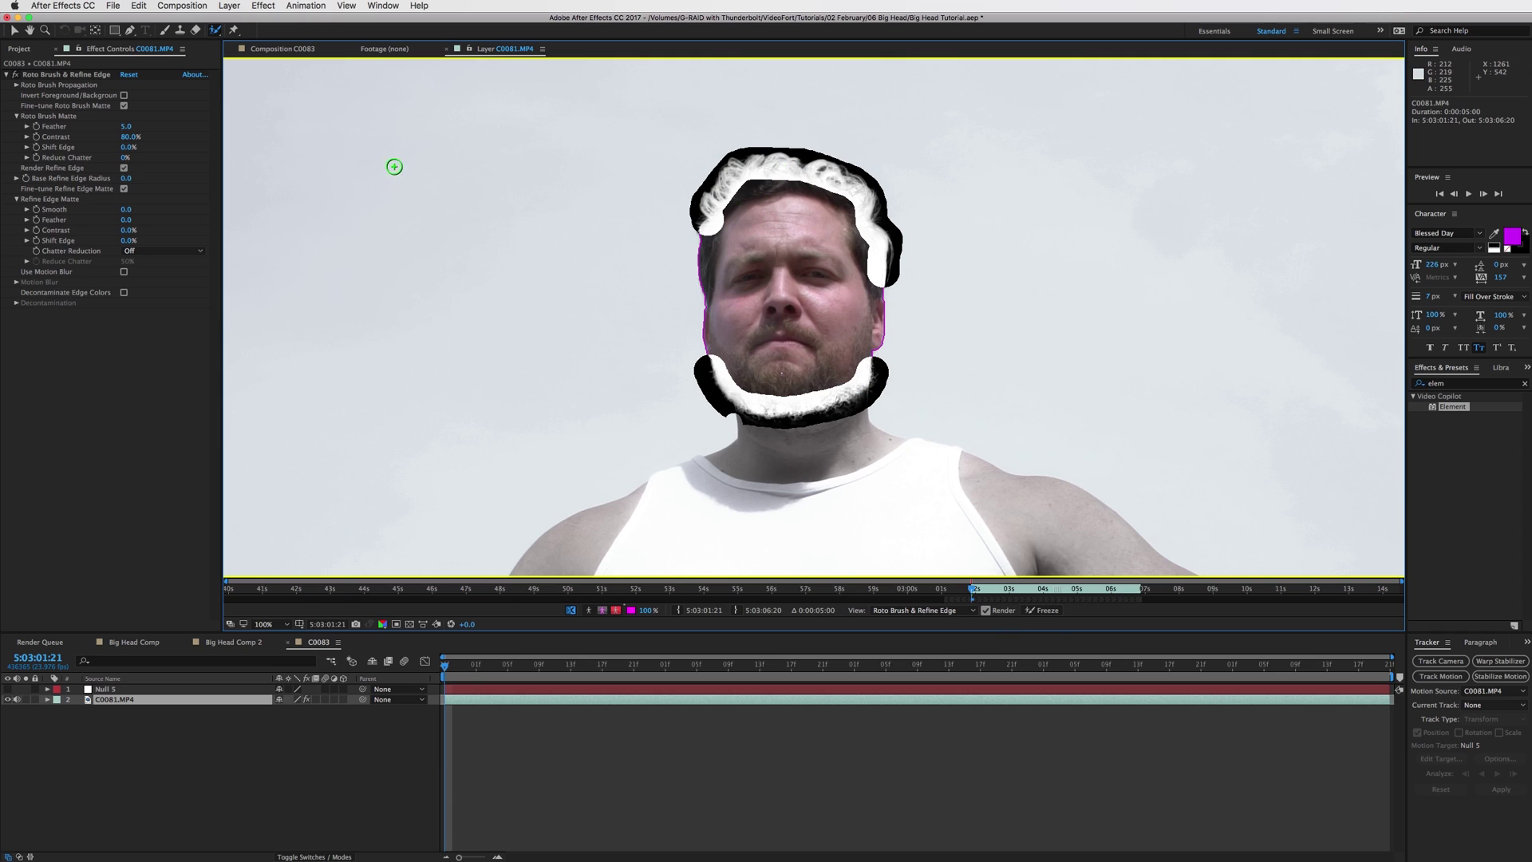
- Move through the Roto Brush span to 5:03:04:10 and freeze the matte's propagation
click(14, 34)
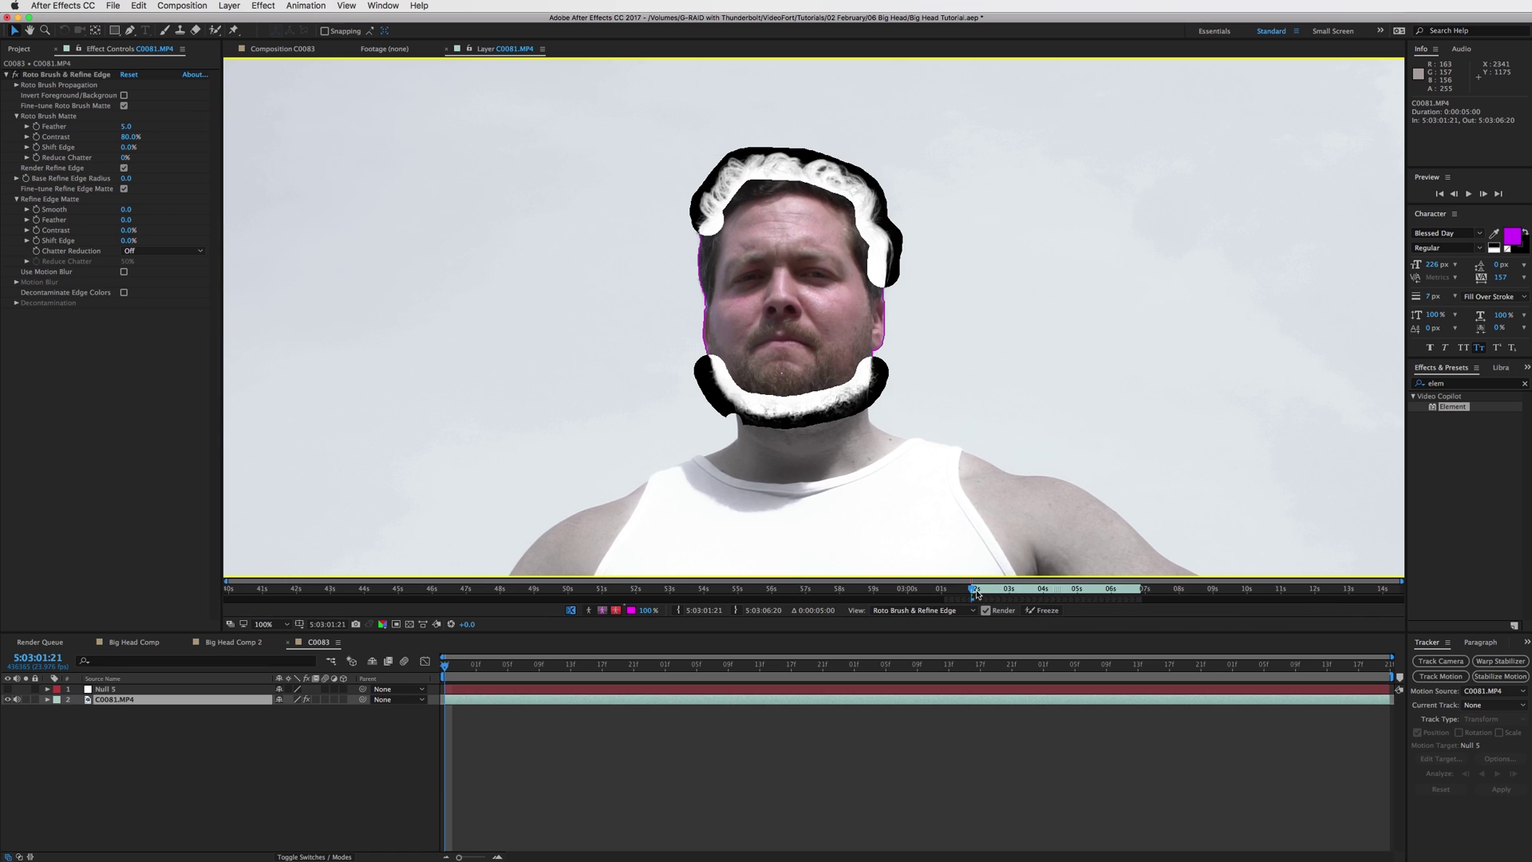
click(1057, 604)
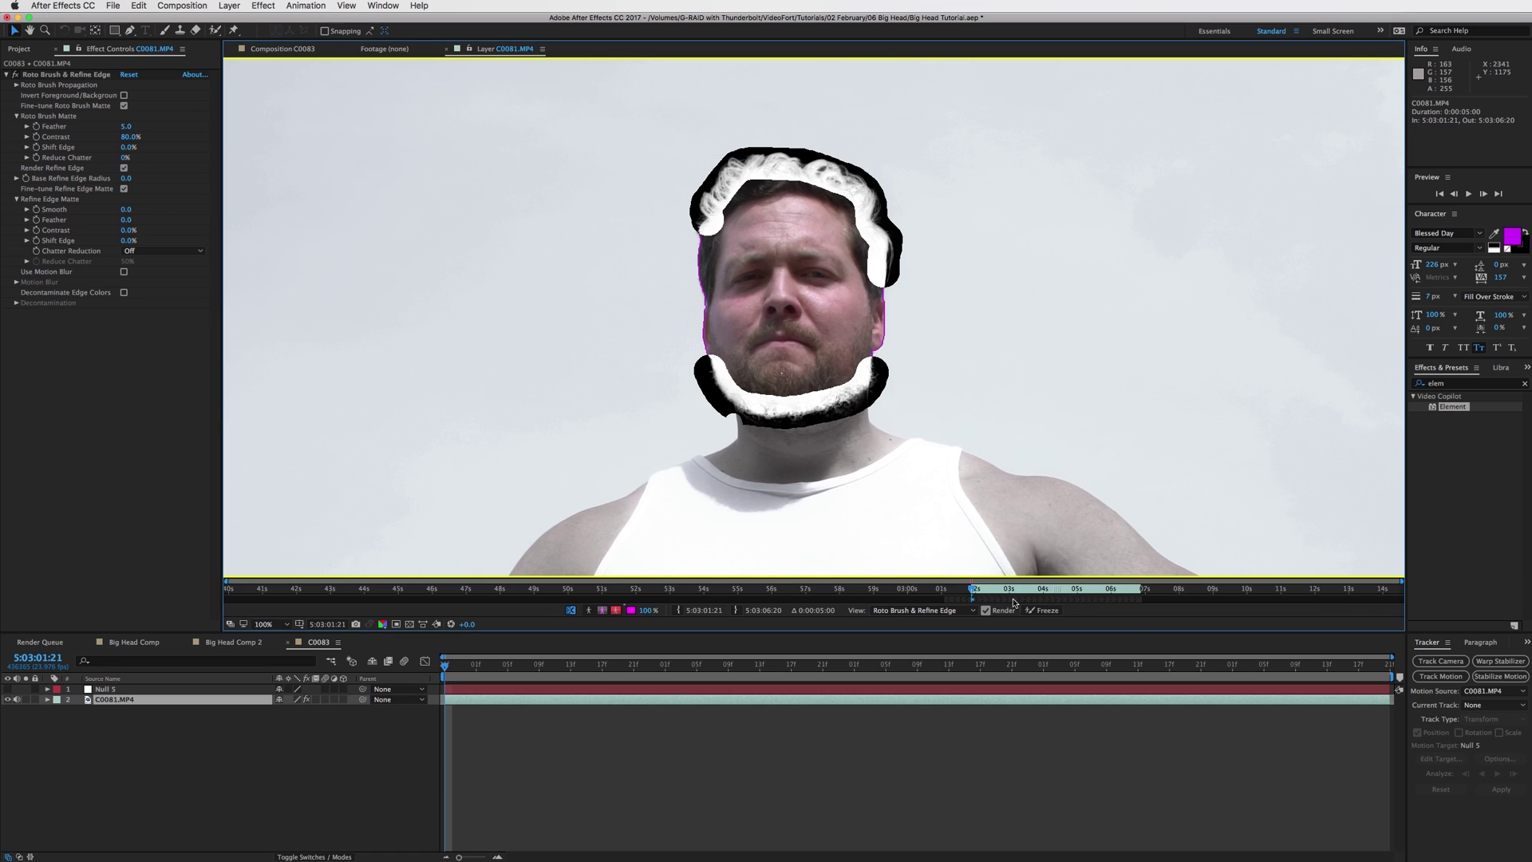
drag(973, 590, 1058, 595)
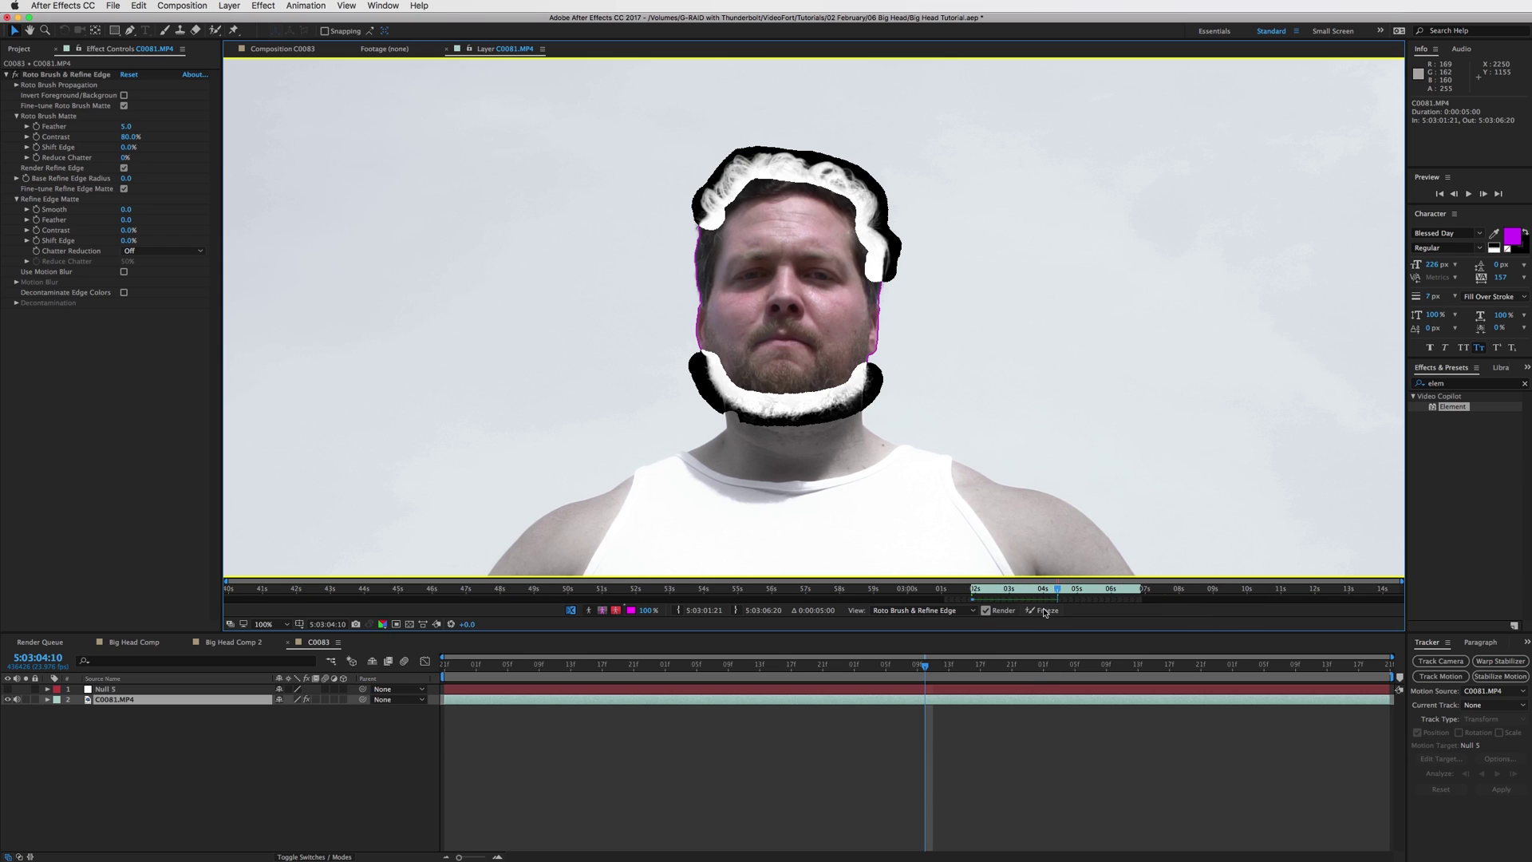
click(1045, 611)
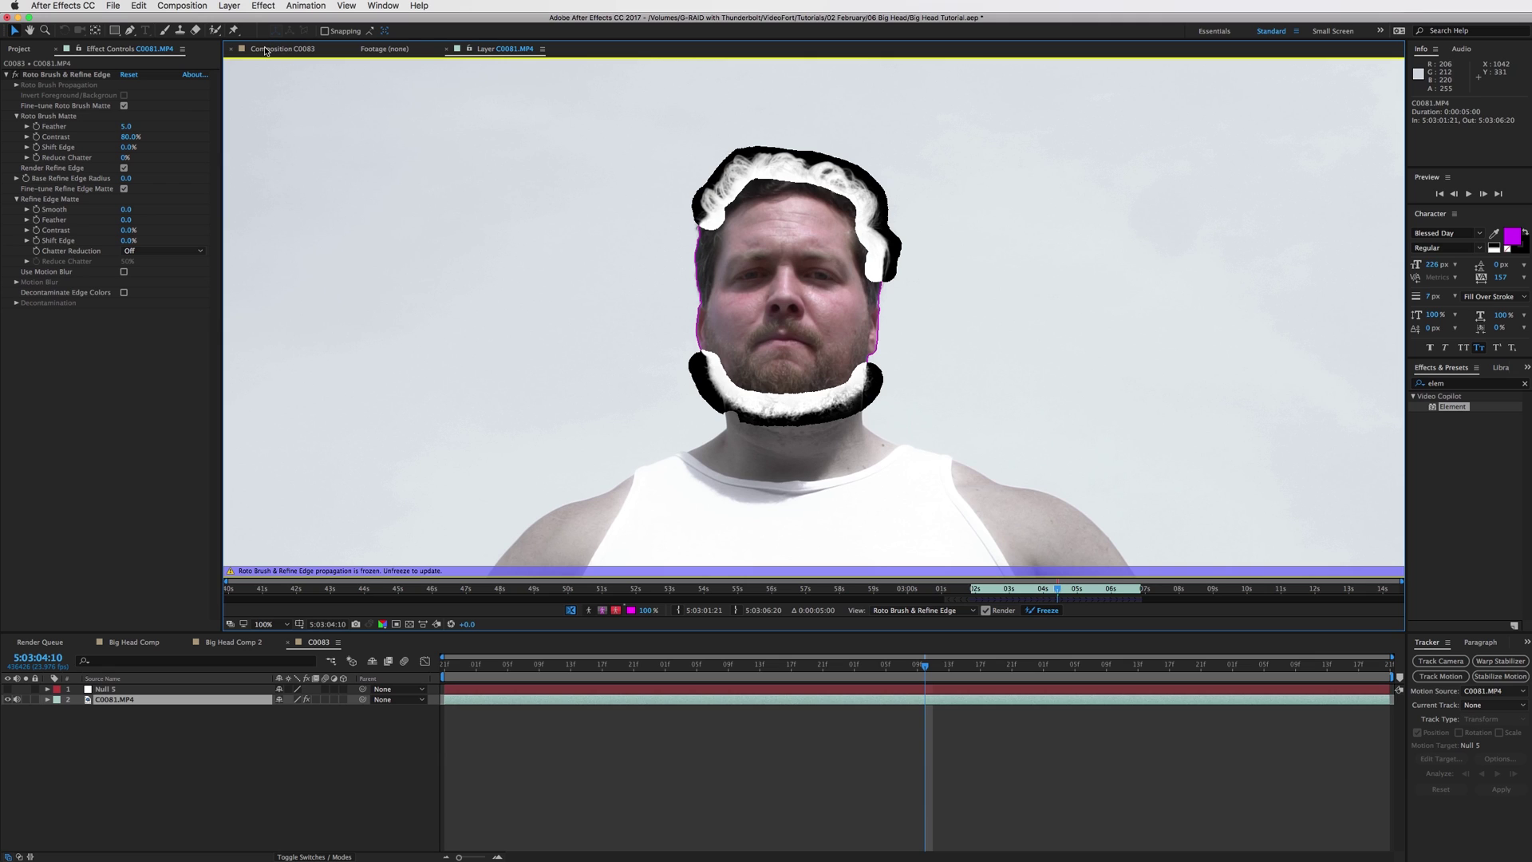
- Check the isolated head in the C0083 composition at 5:03:02:17 and at the first frame
click(265, 49)
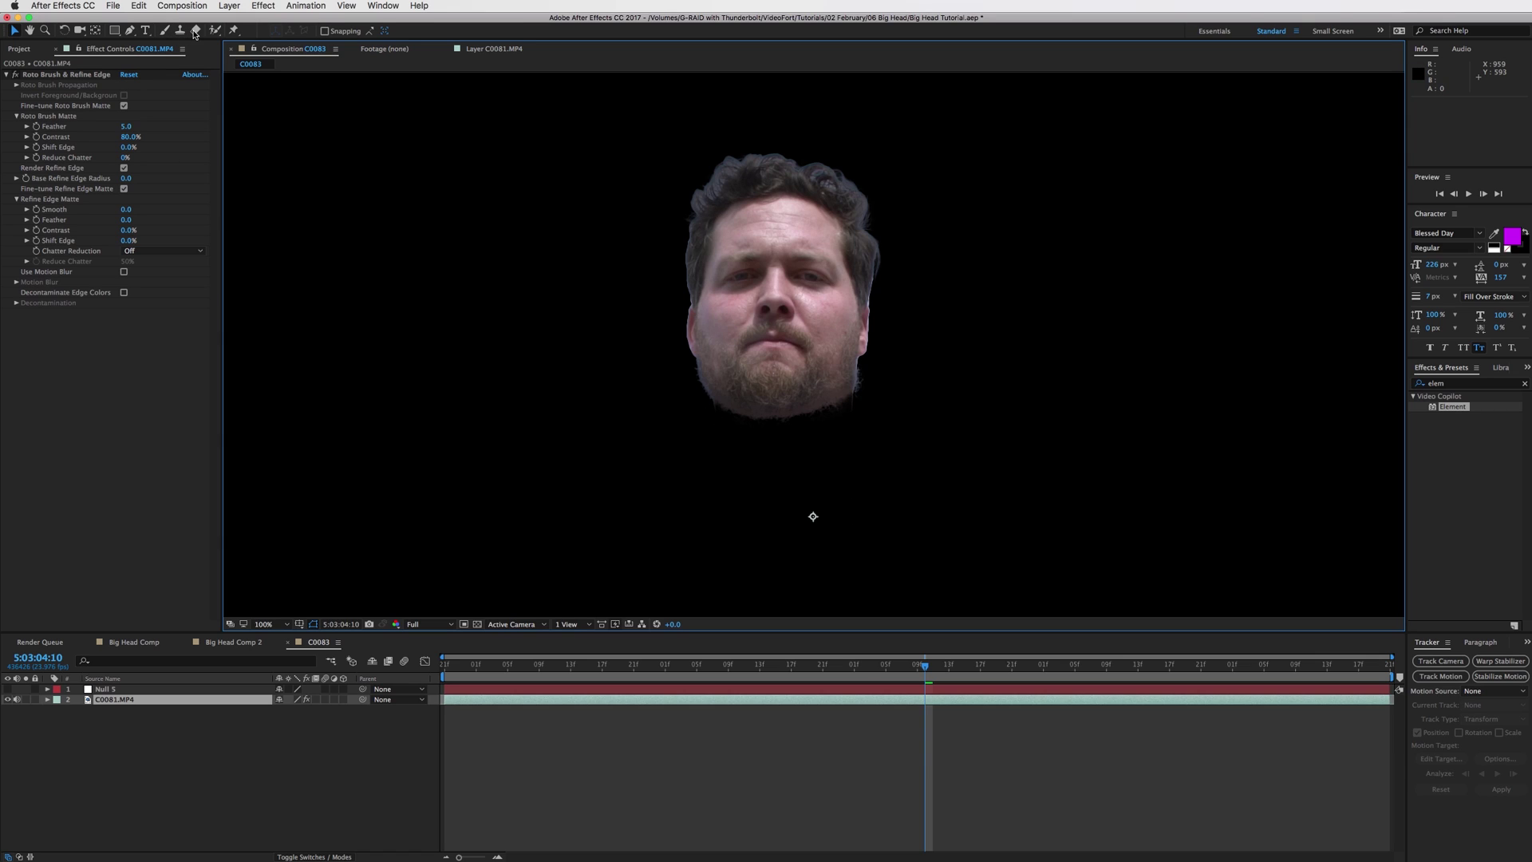
click(217, 31)
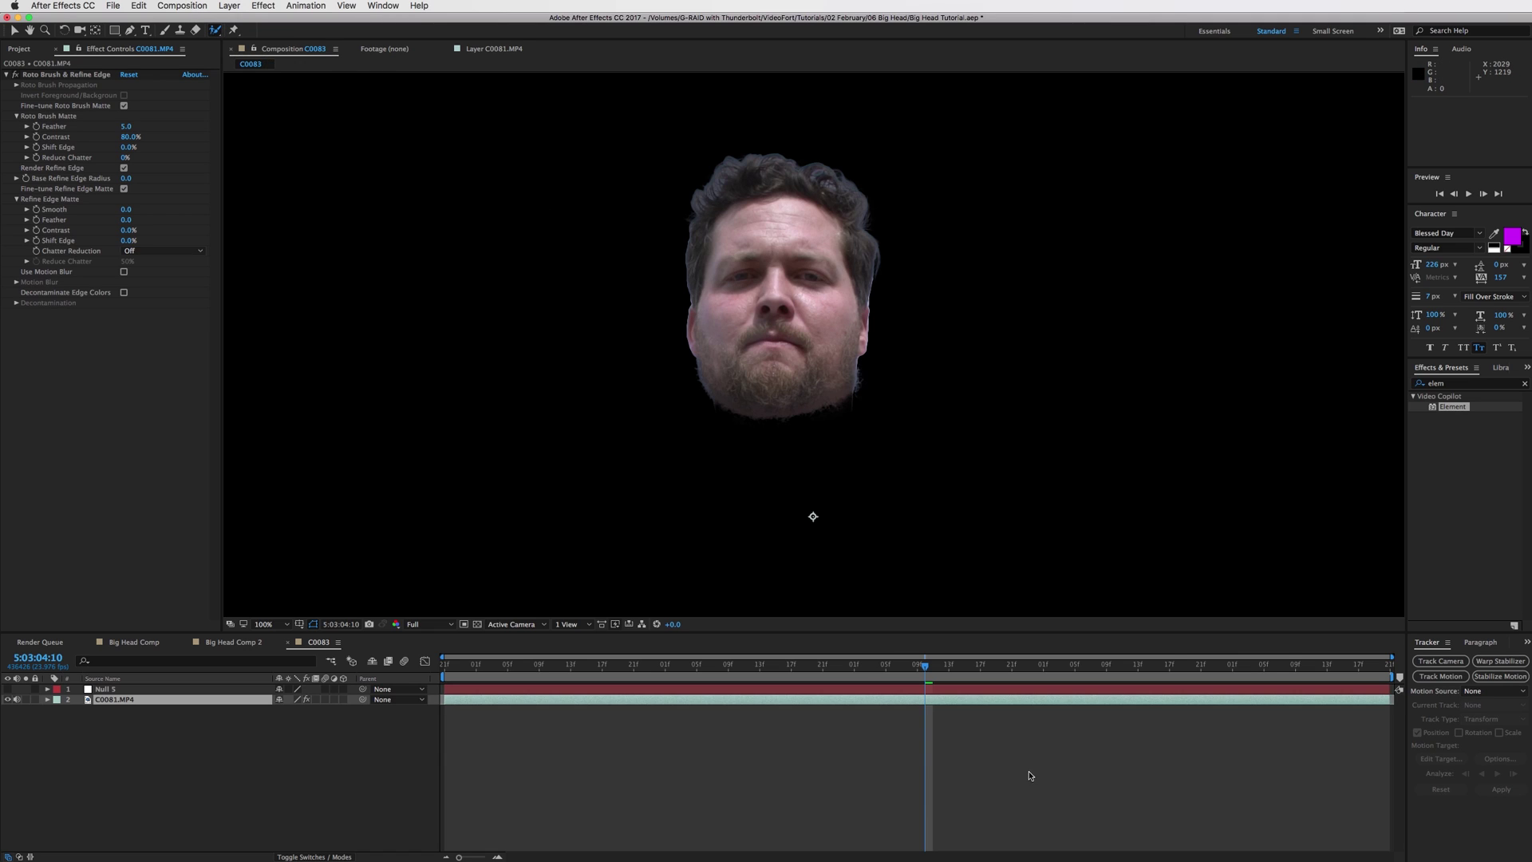
drag(919, 679, 602, 679)
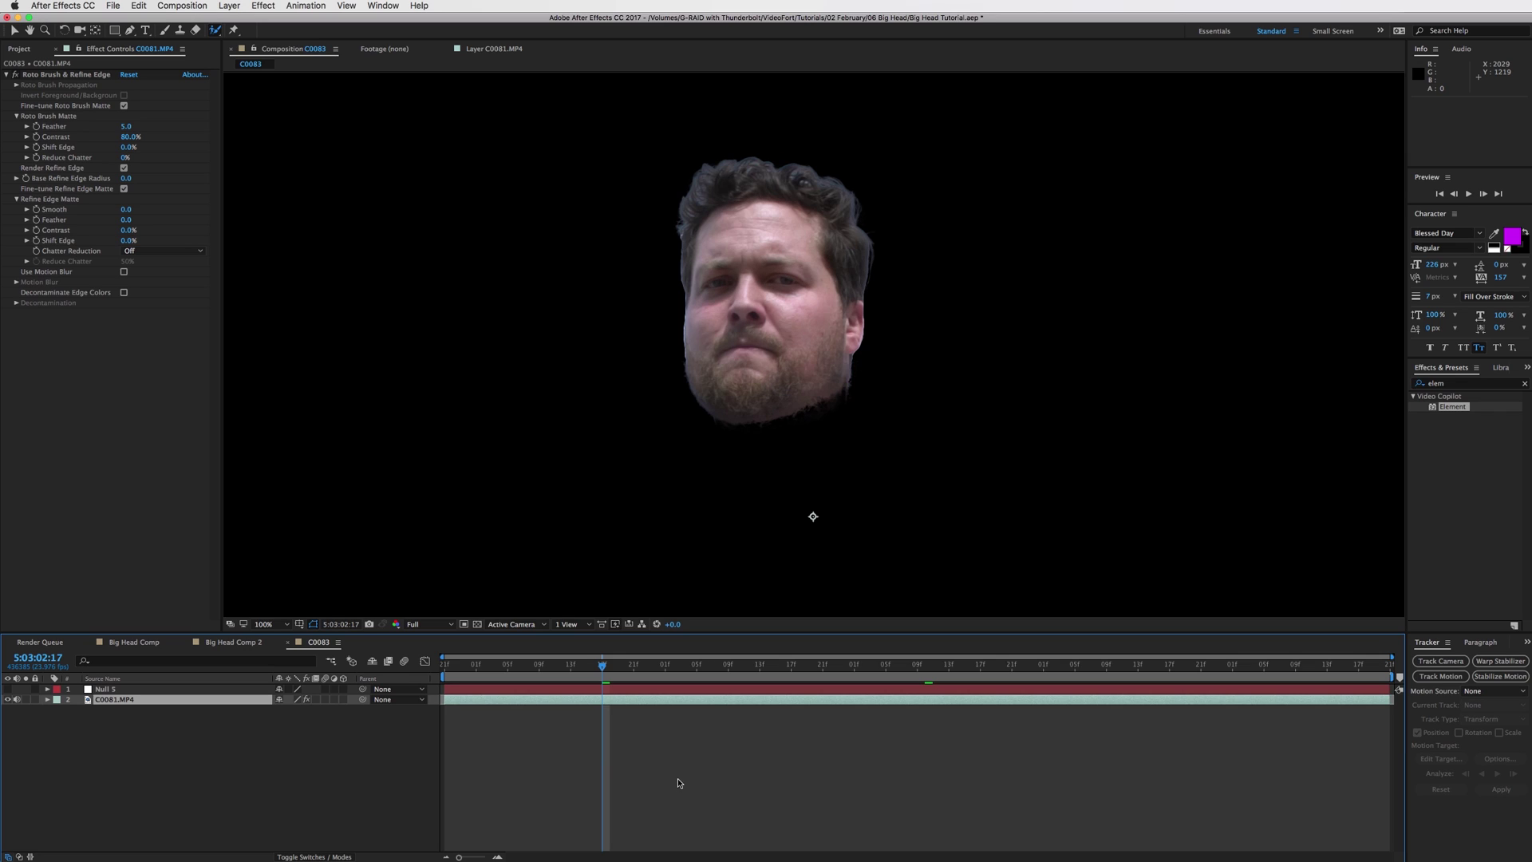
key(Home)
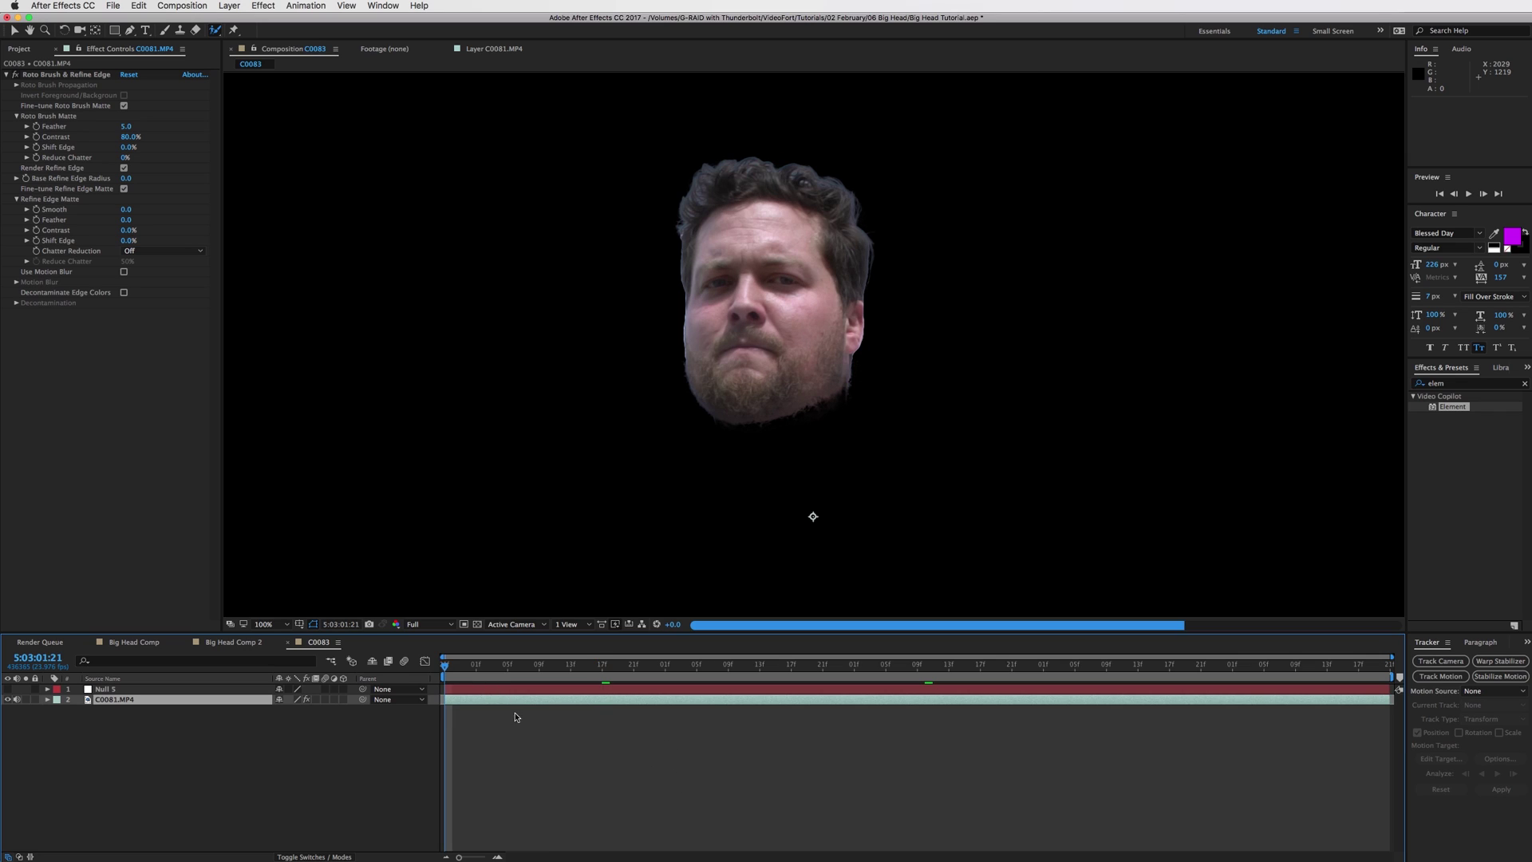
- Duplicate the C0081.MP4 layer, naming the upper copy BIG HEAD and the lower one Body
click(498, 703)
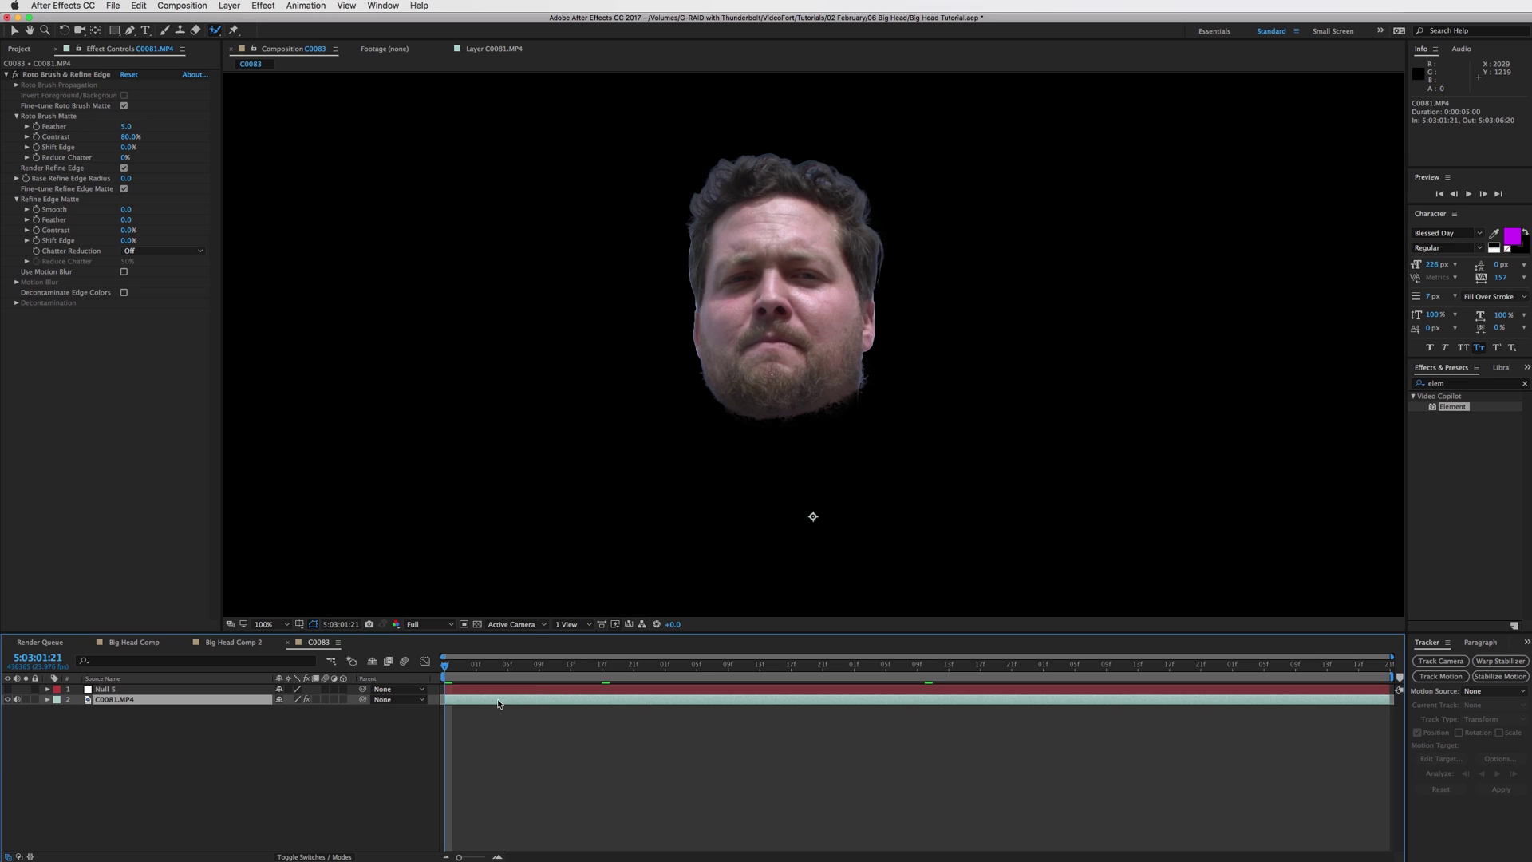
key(super+d)
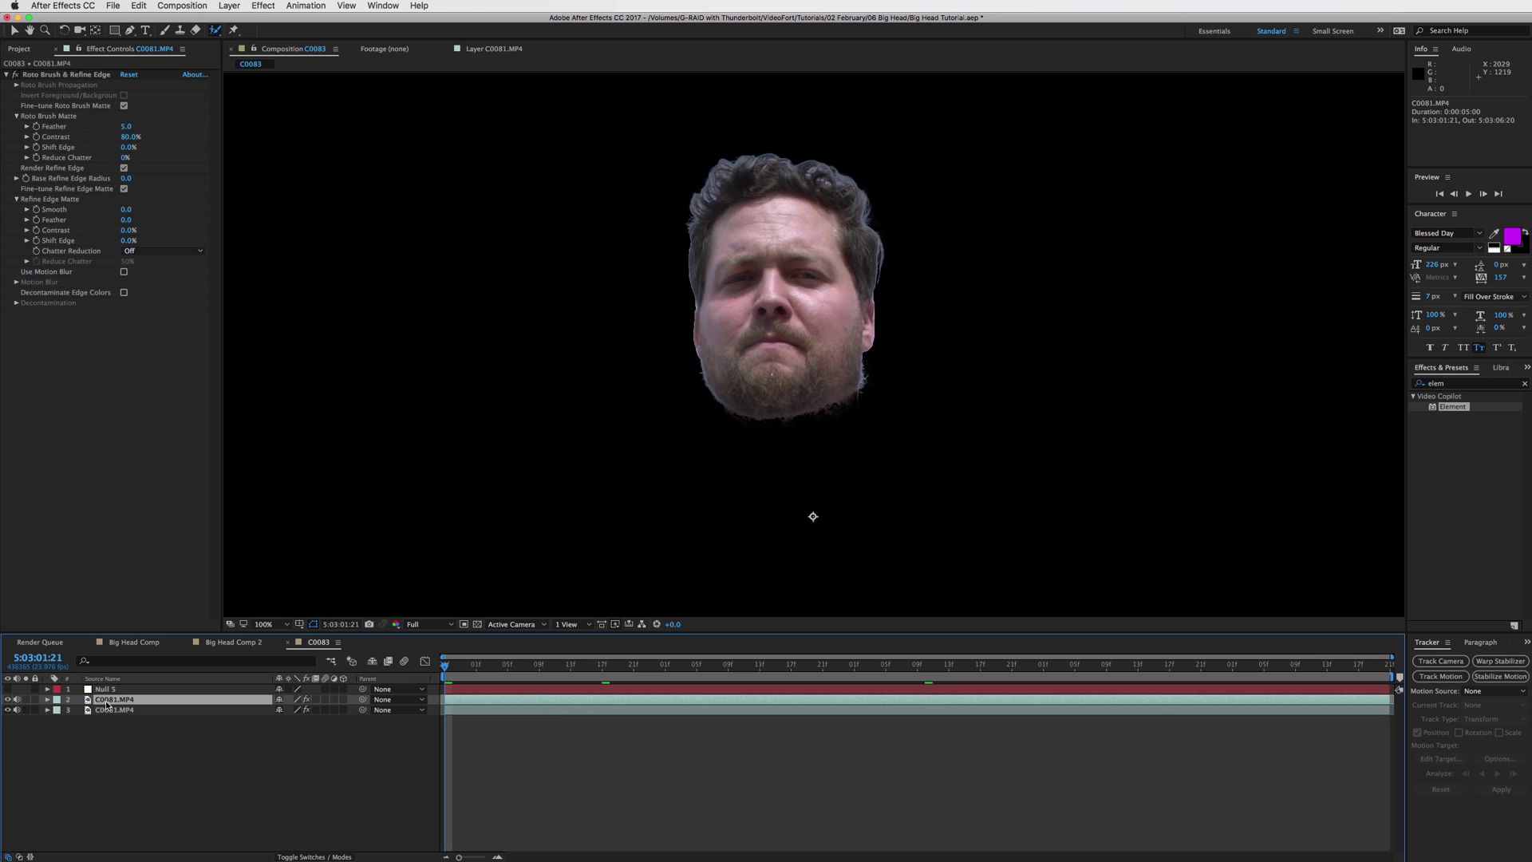
key(Return)
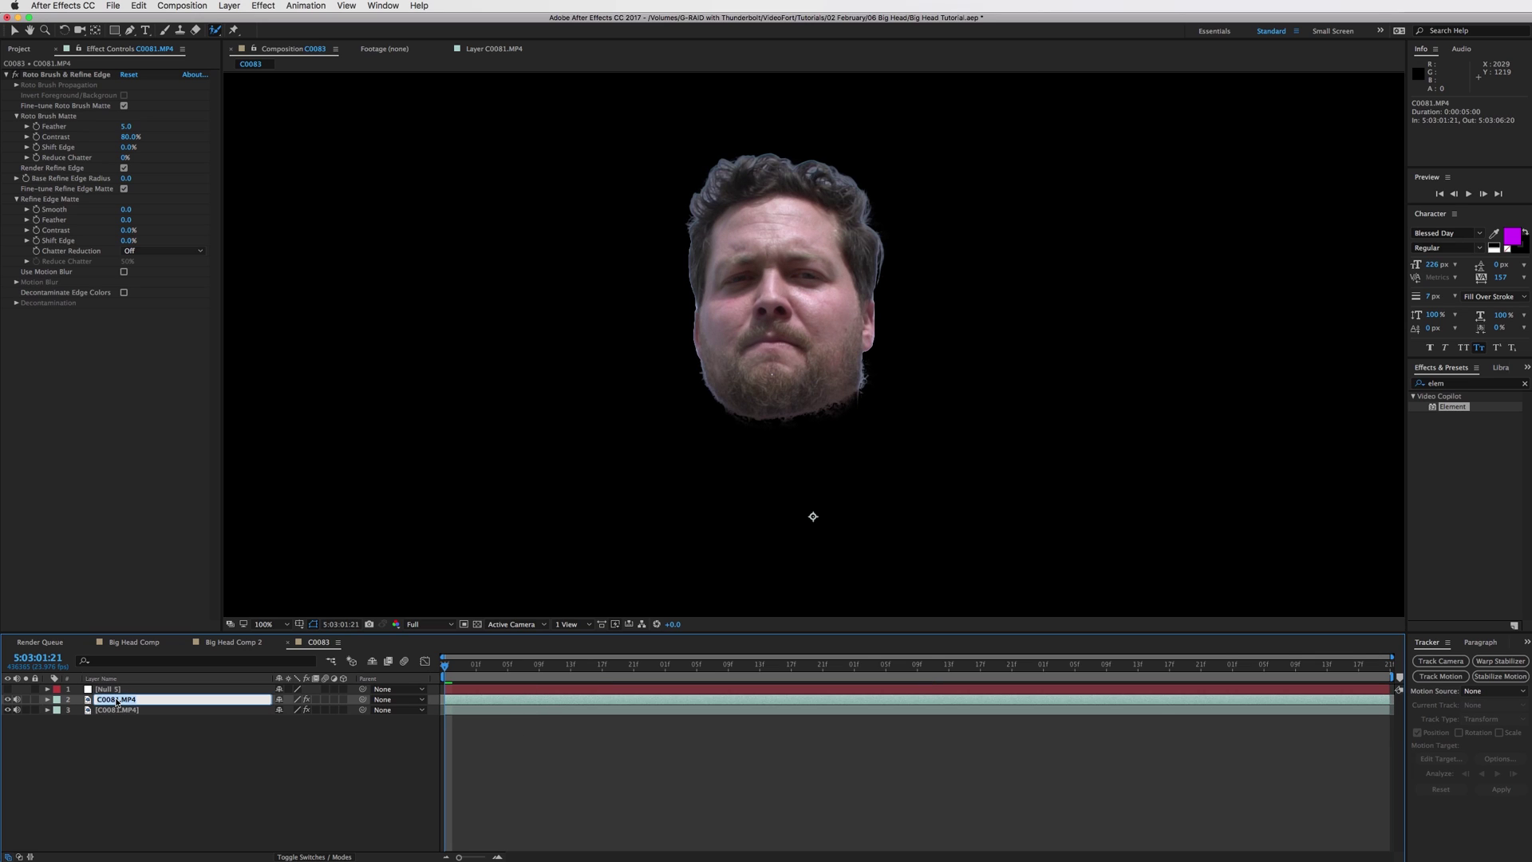
text(HEAD)
click(106, 710)
key(Return)
text(B)
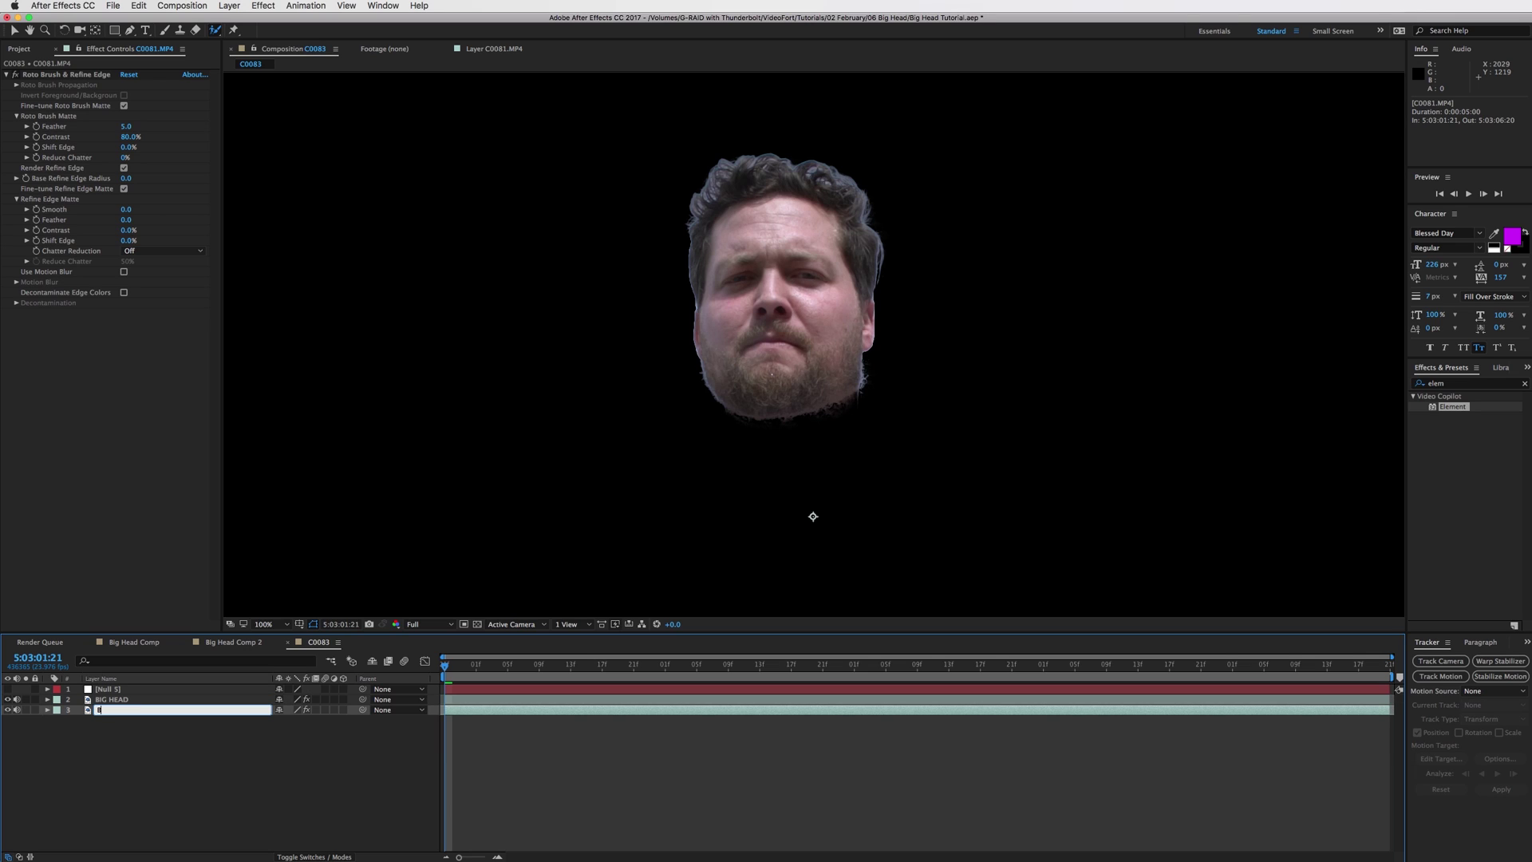
text(ody)
click(123, 755)
- Delete the Roto Brush & Refine Edge effect from the Body layer
click(119, 707)
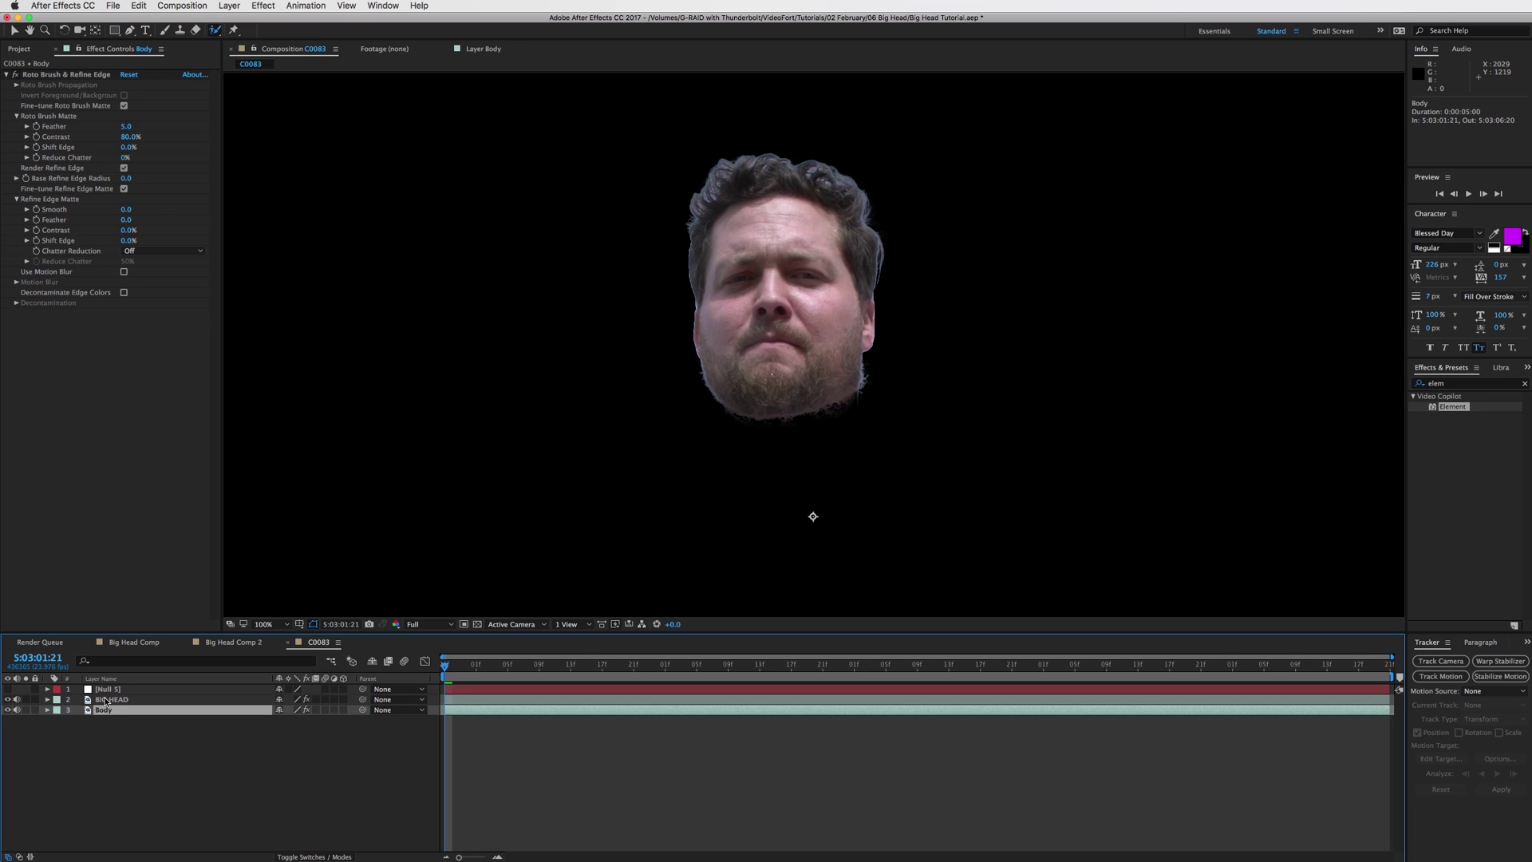
click(47, 710)
click(58, 731)
click(98, 742)
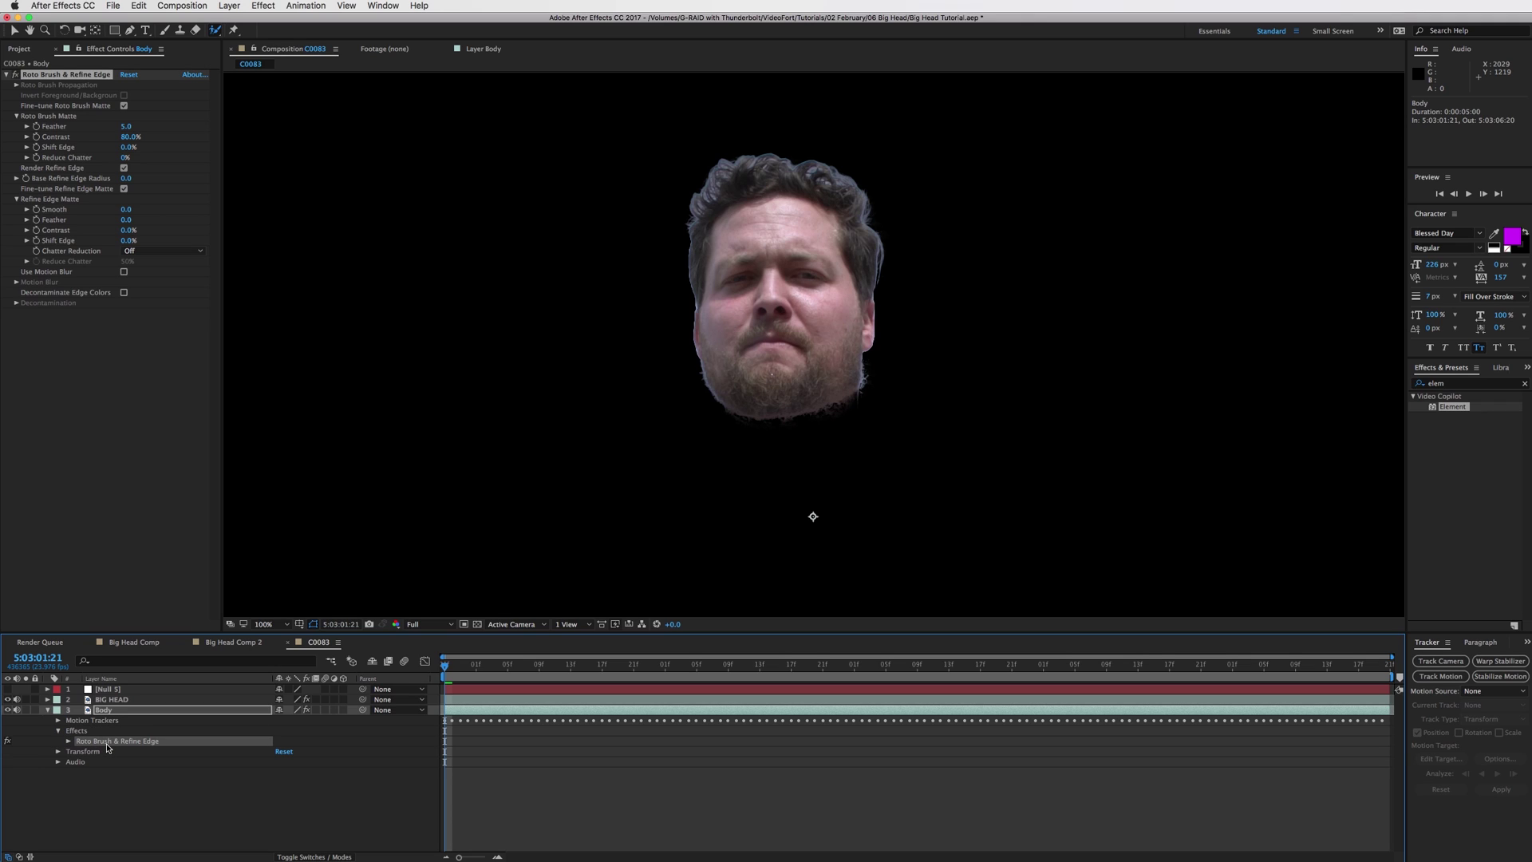
key(Delete)
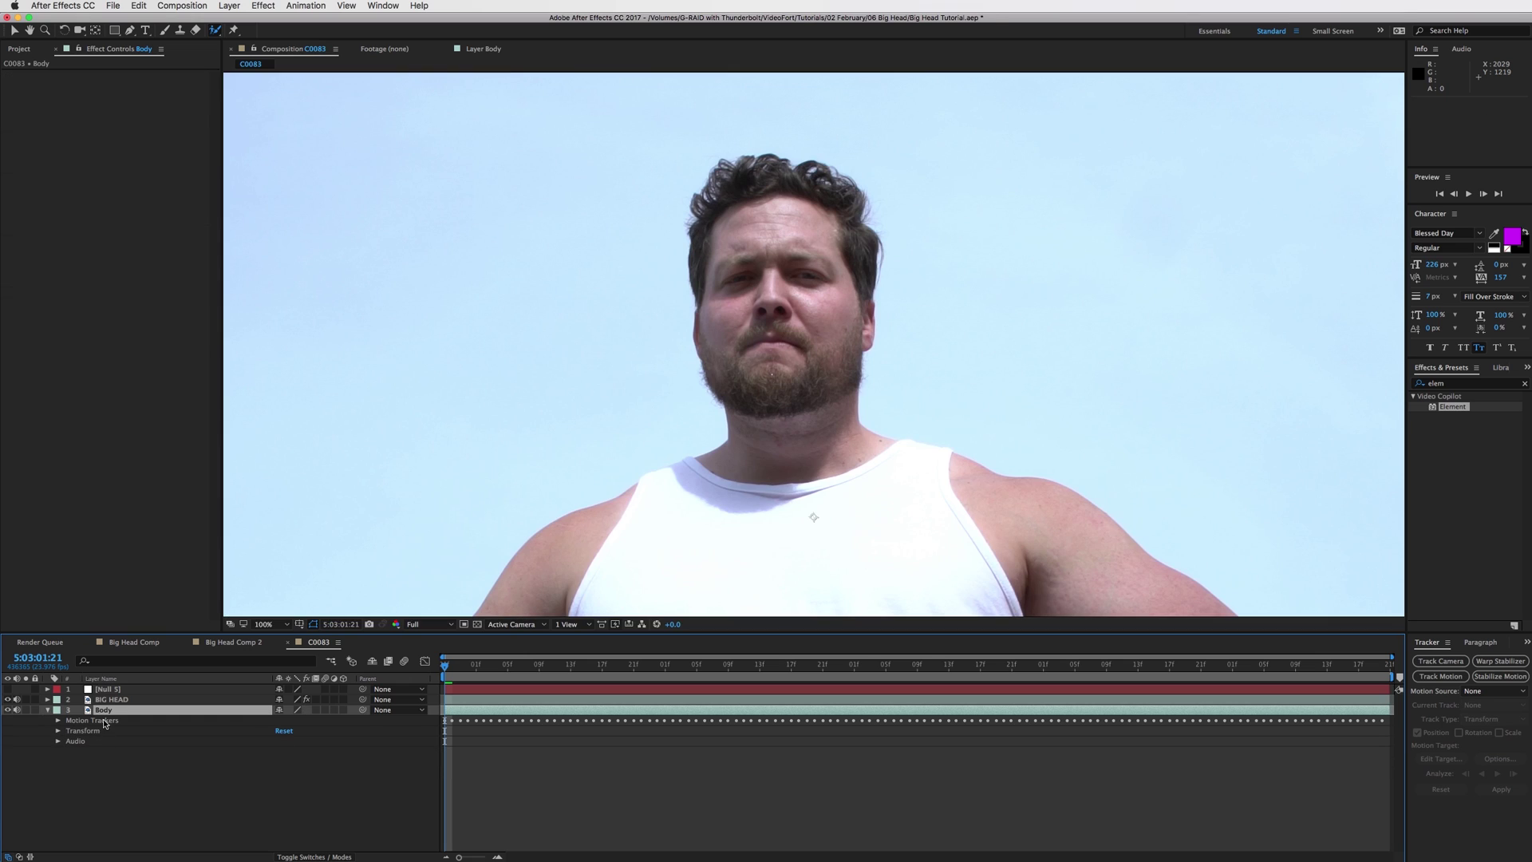
- Examine the full frame with the BIG HEAD layer stacked over the Body layer, selecting each in turn
click(266, 624)
click(275, 634)
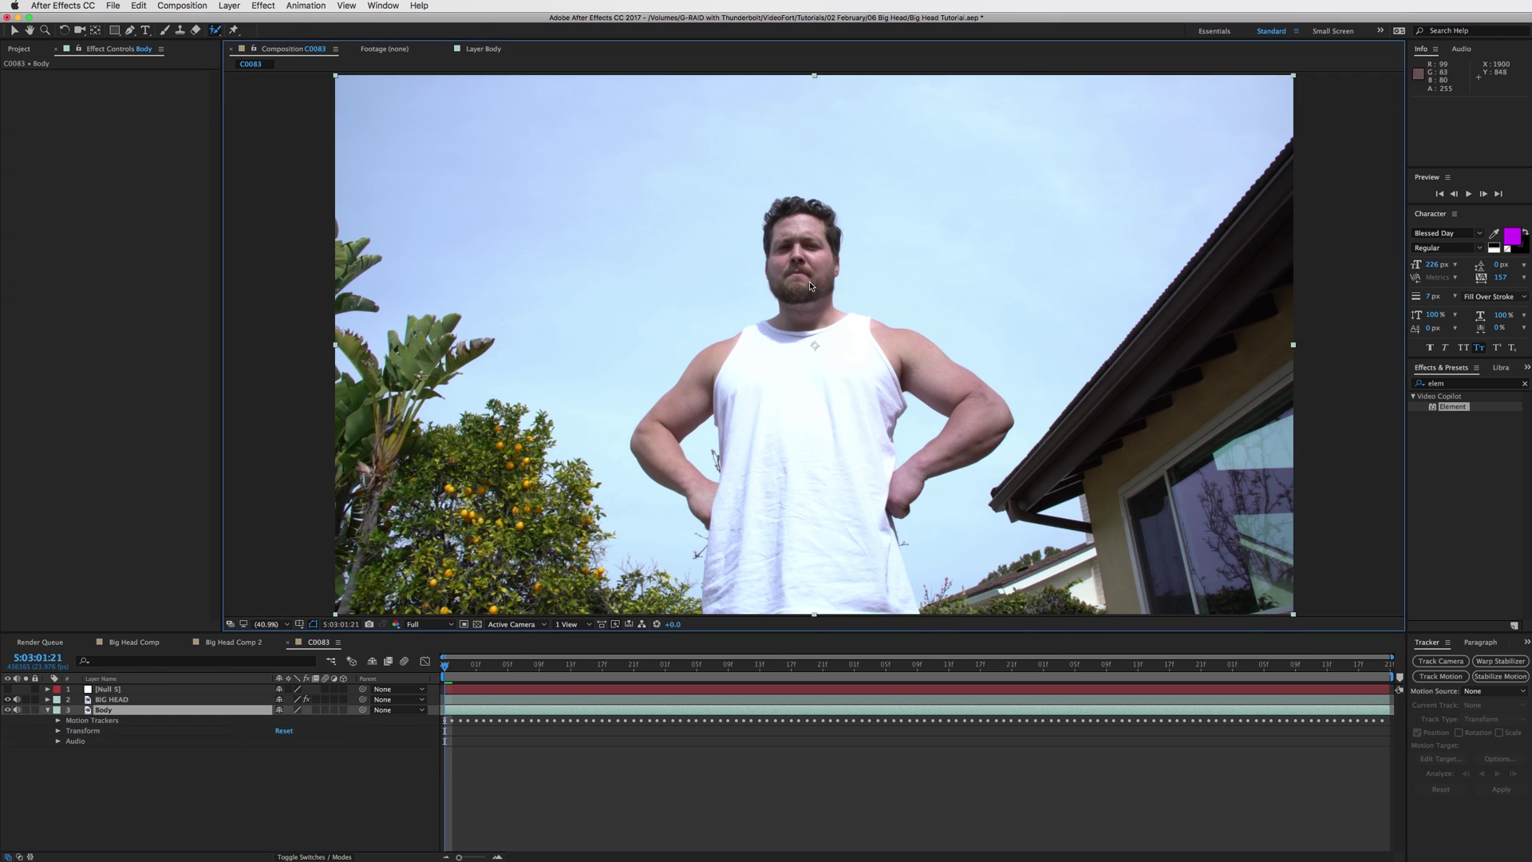
click(495, 701)
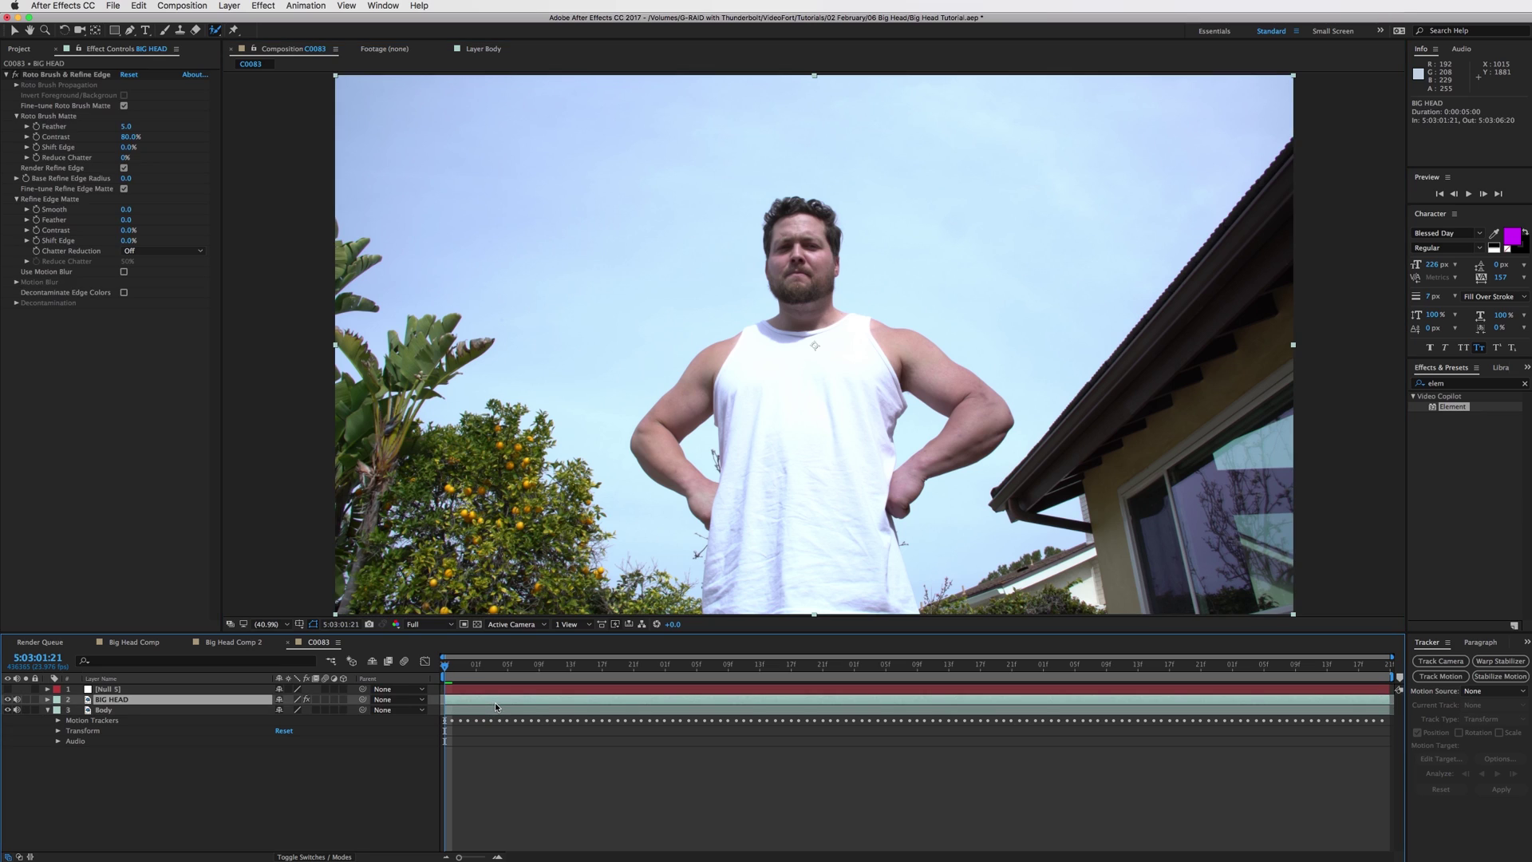
click(496, 710)
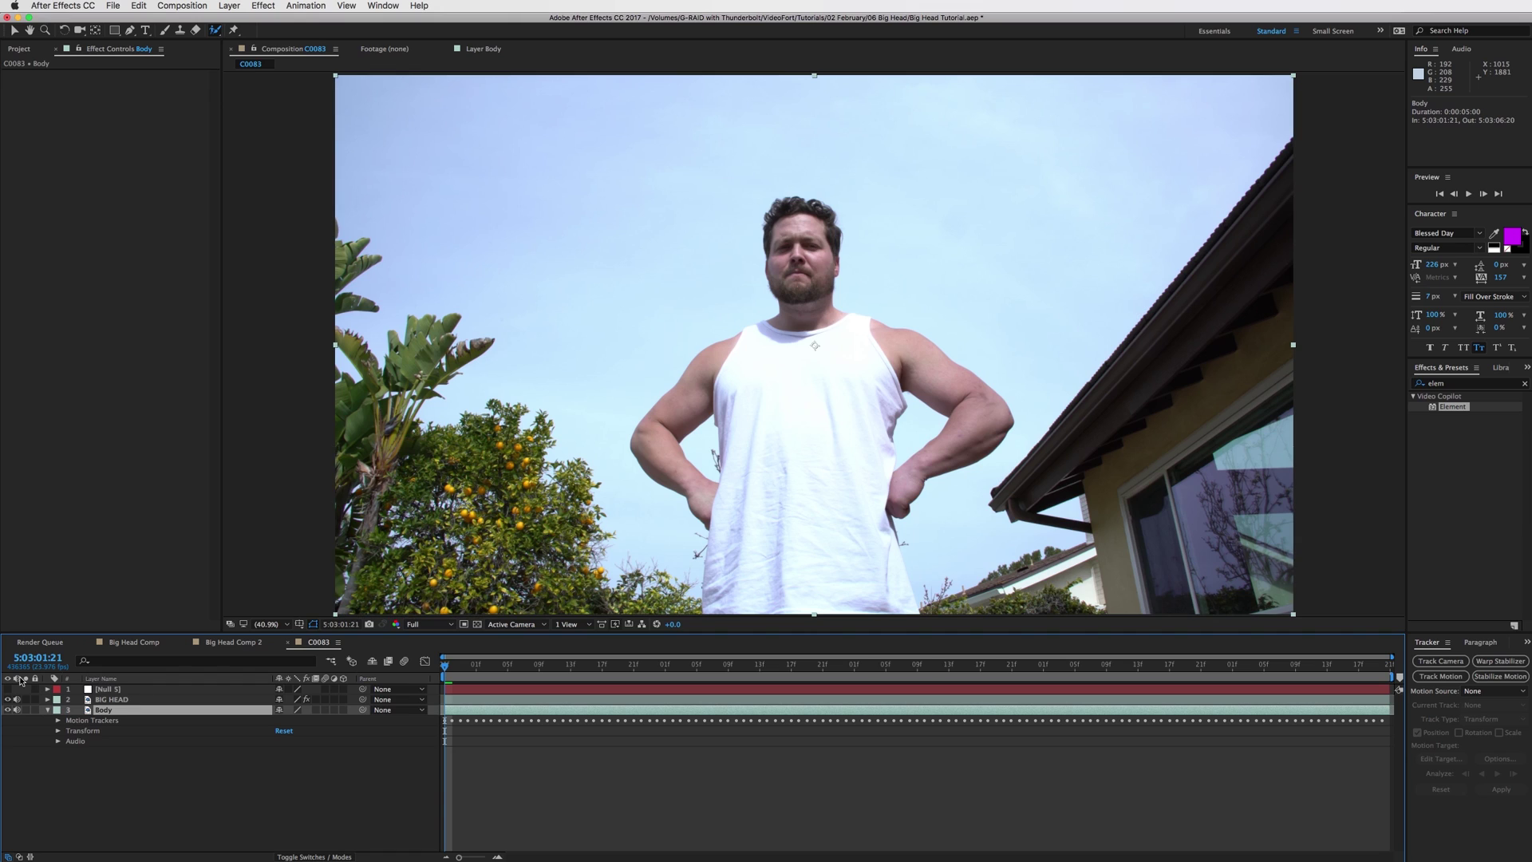
click(112, 700)
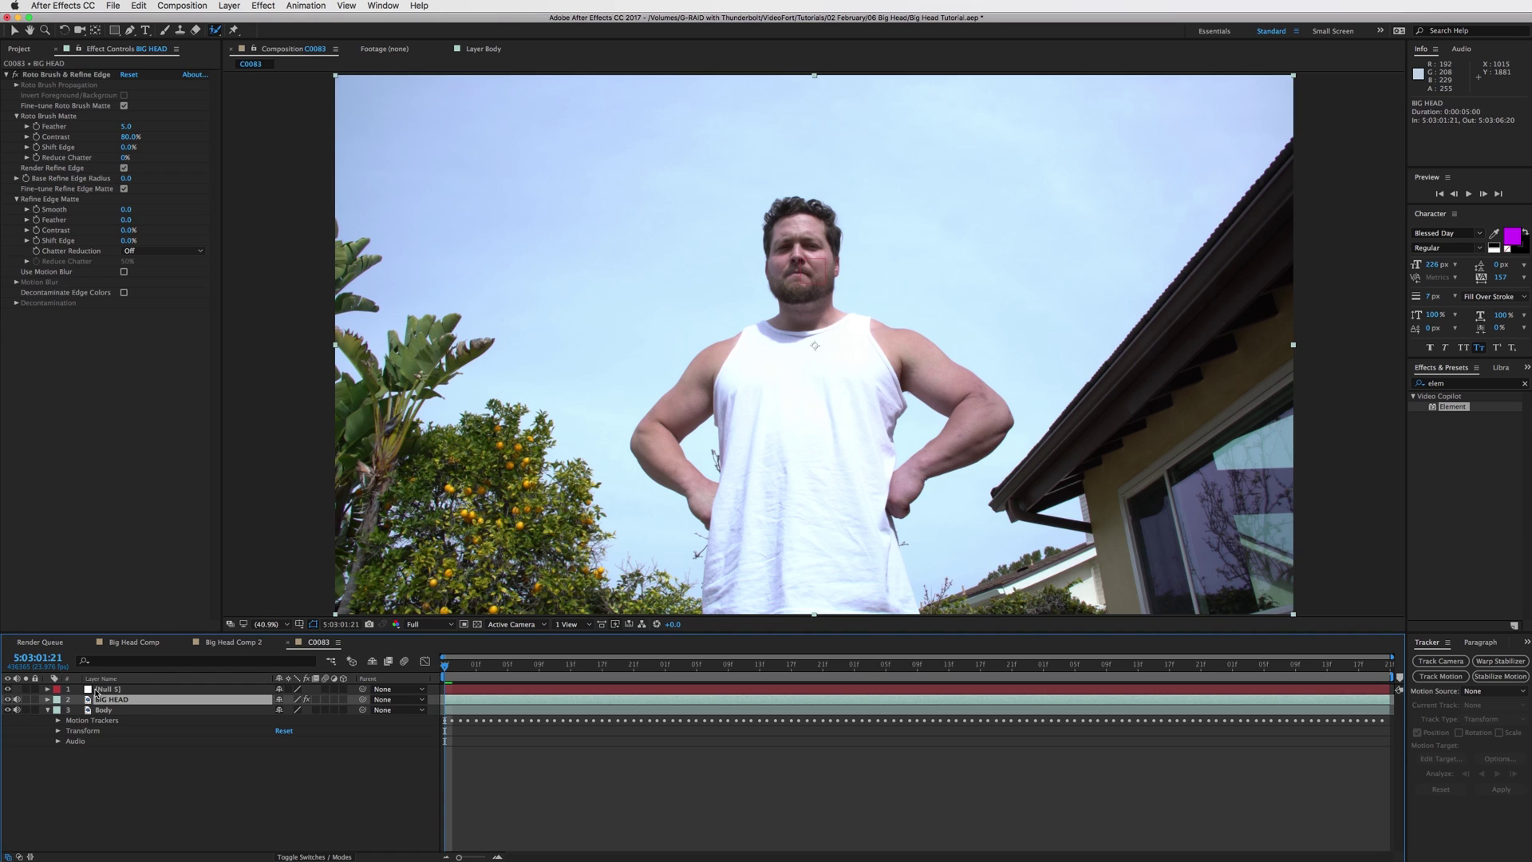
click(565, 259)
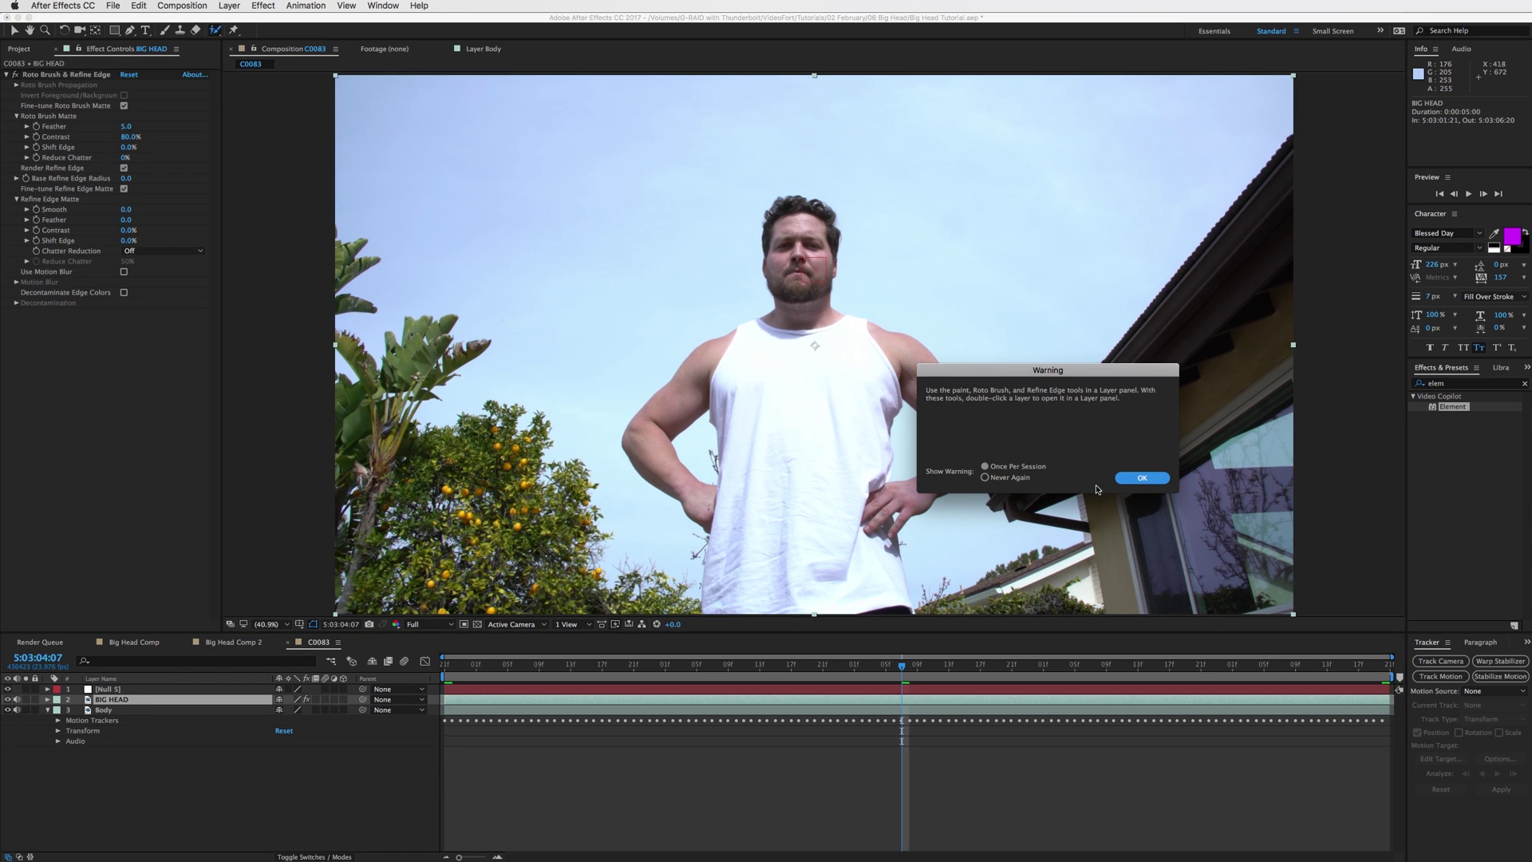
- Move the BIG HEAD layer's anchor point onto the man's nose at the first frame, 5:03:01:21
click(1142, 478)
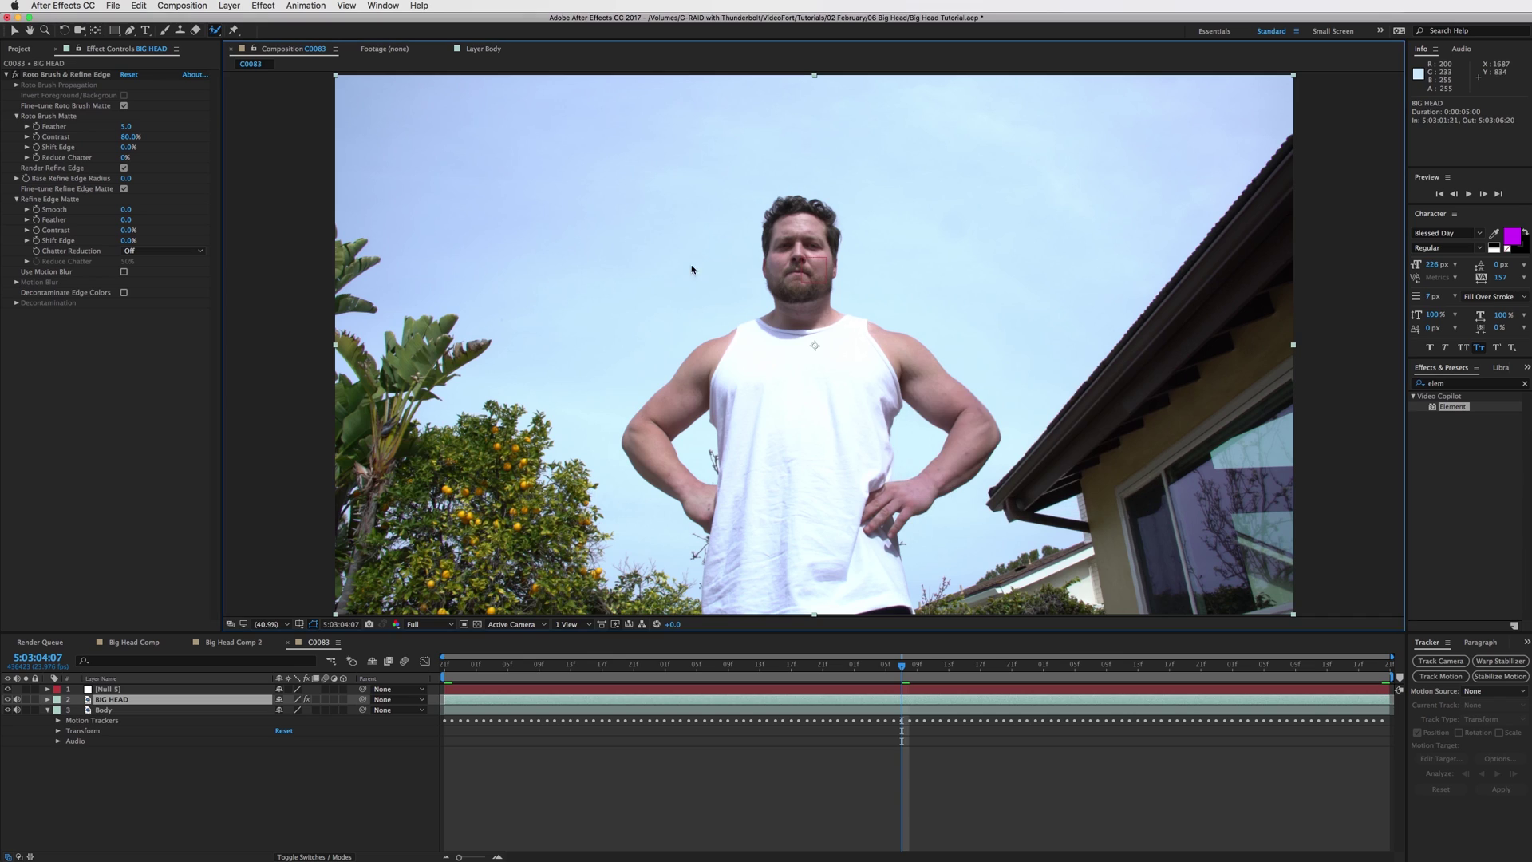
click(14, 30)
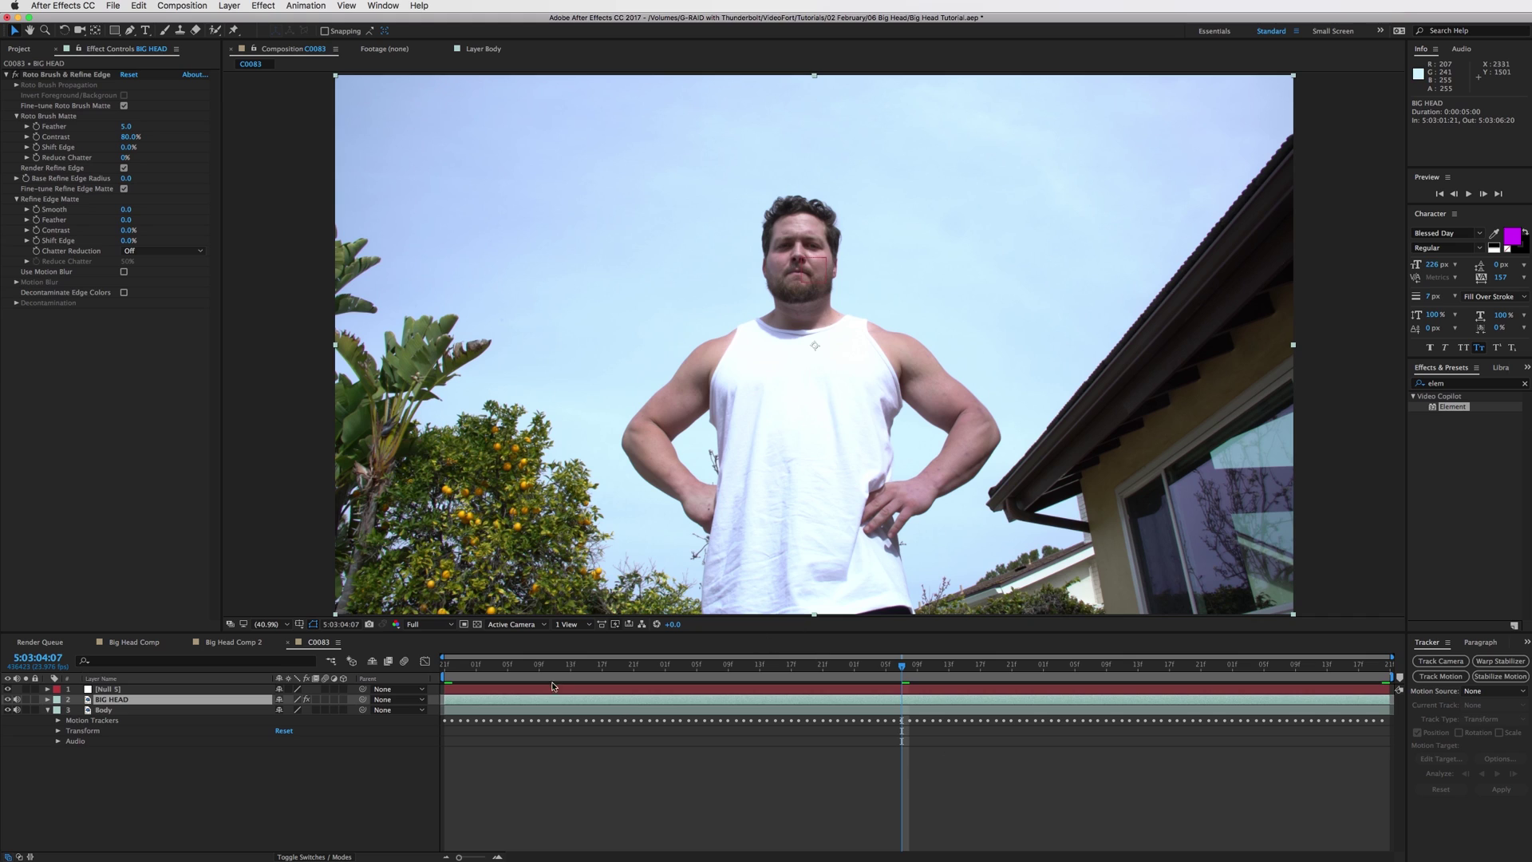
click(444, 663)
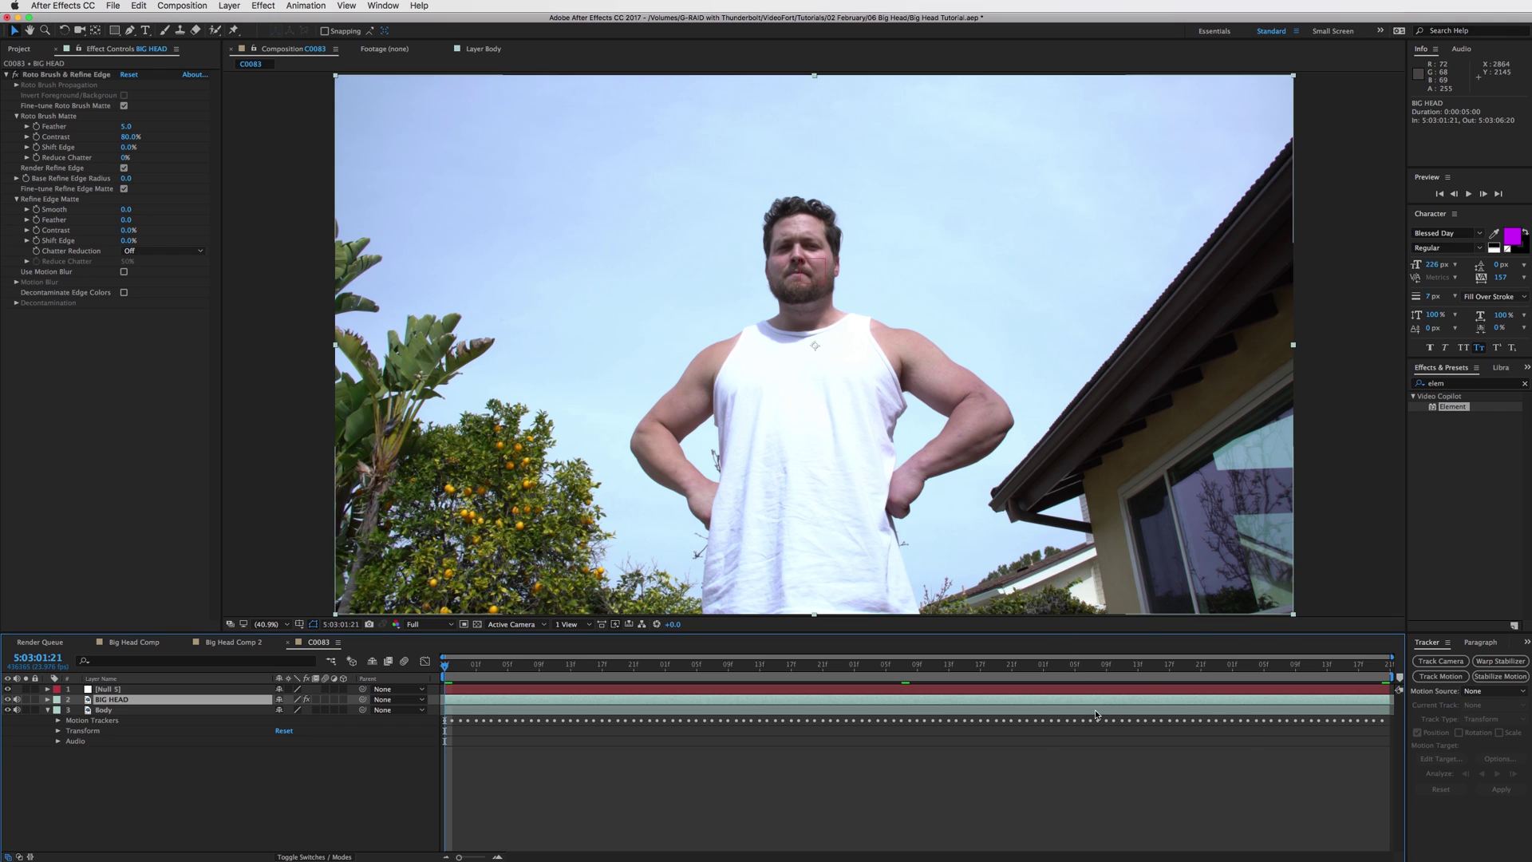
click(47, 699)
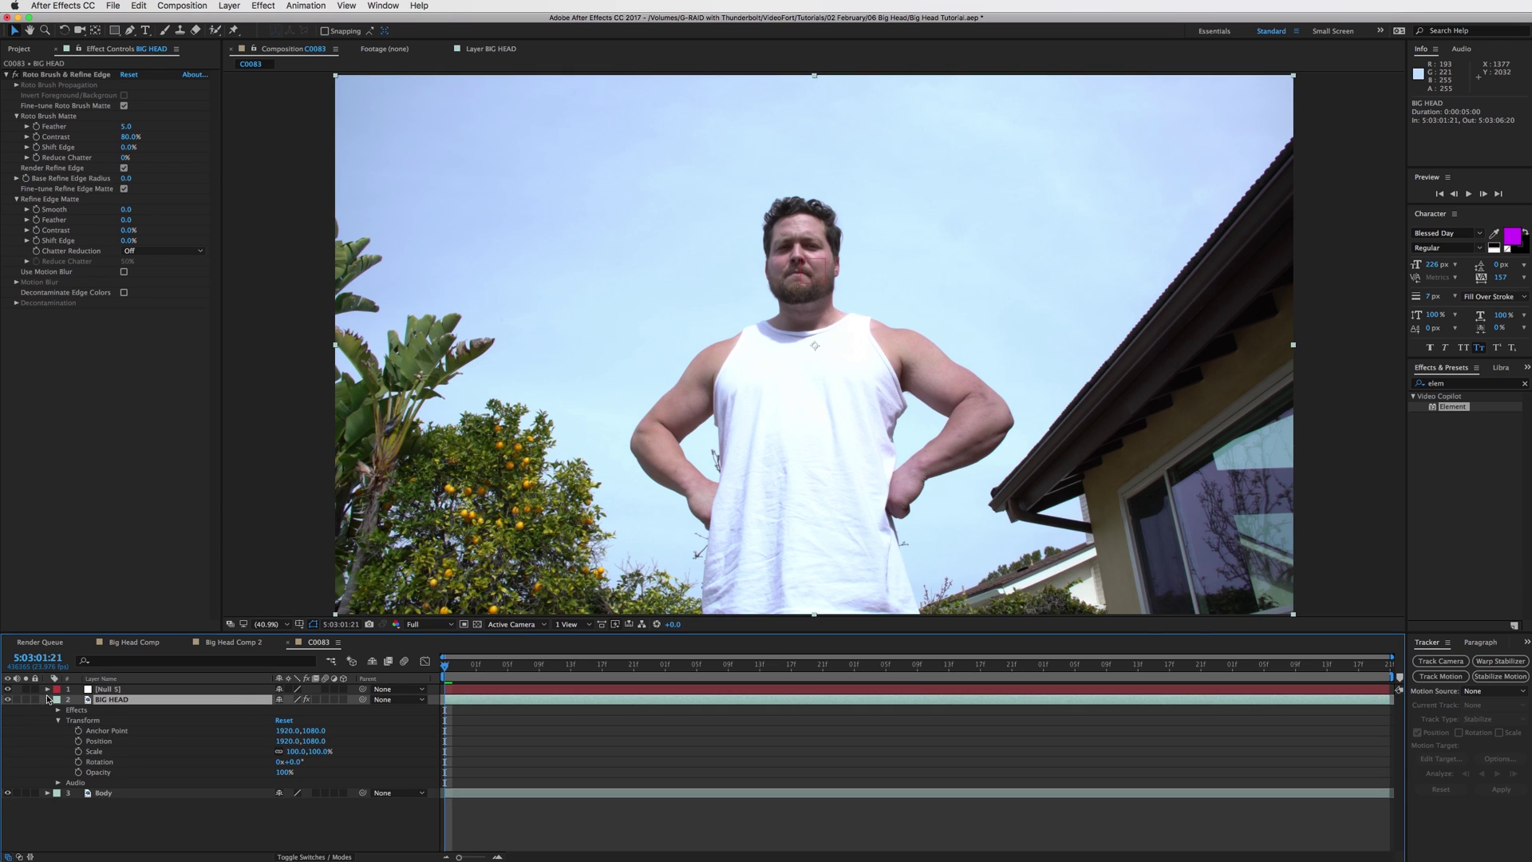
click(47, 699)
key(y)
drag(815, 345, 798, 262)
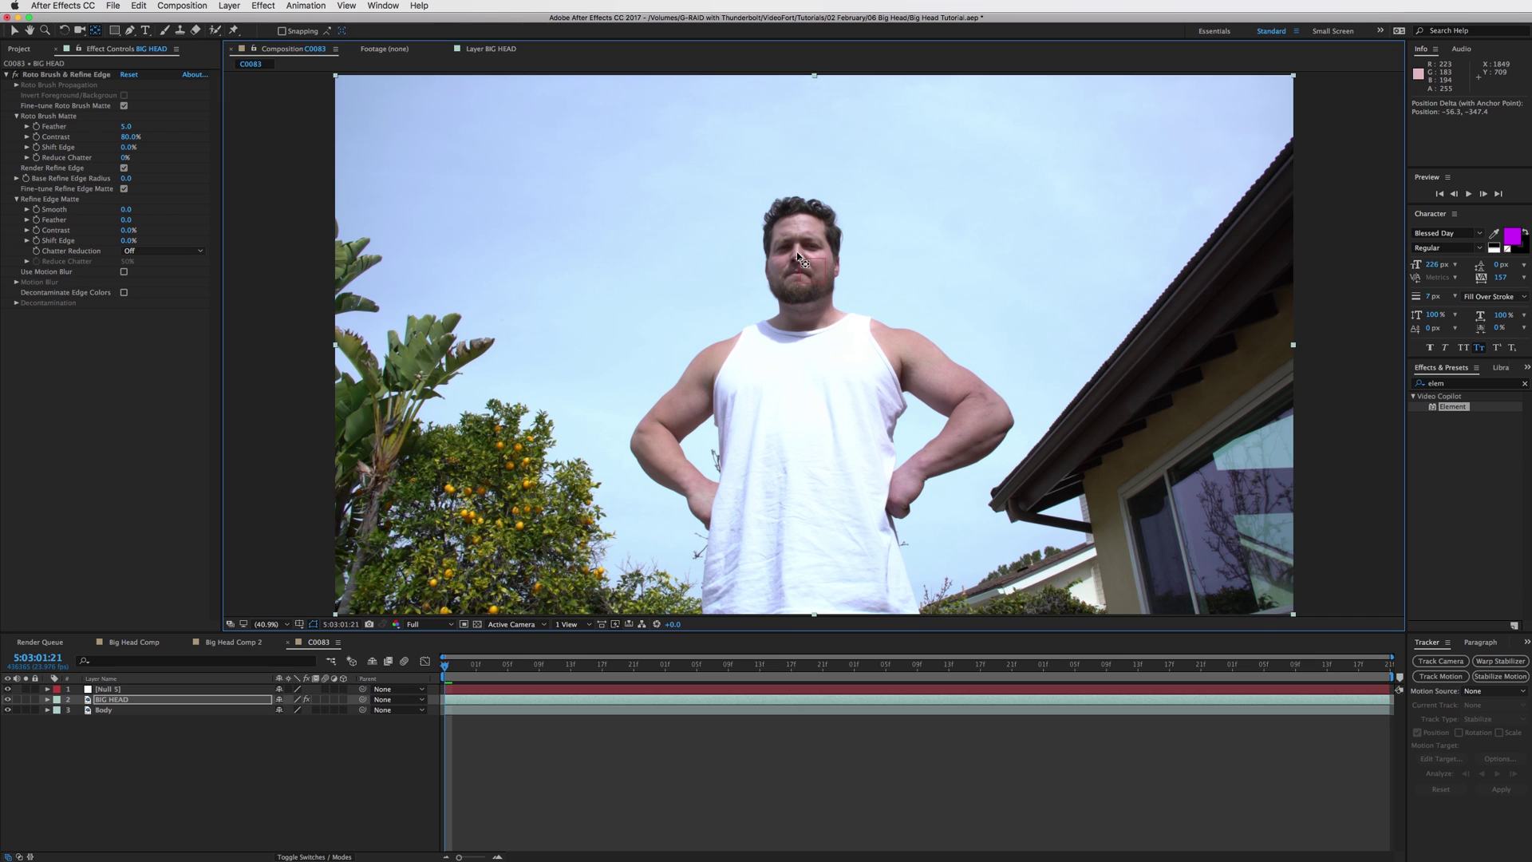
key(v)
- Stabilize the BIG HEAD layer's position by tracking the nose forward through the clip, applying the result to X and Y
click(502, 701)
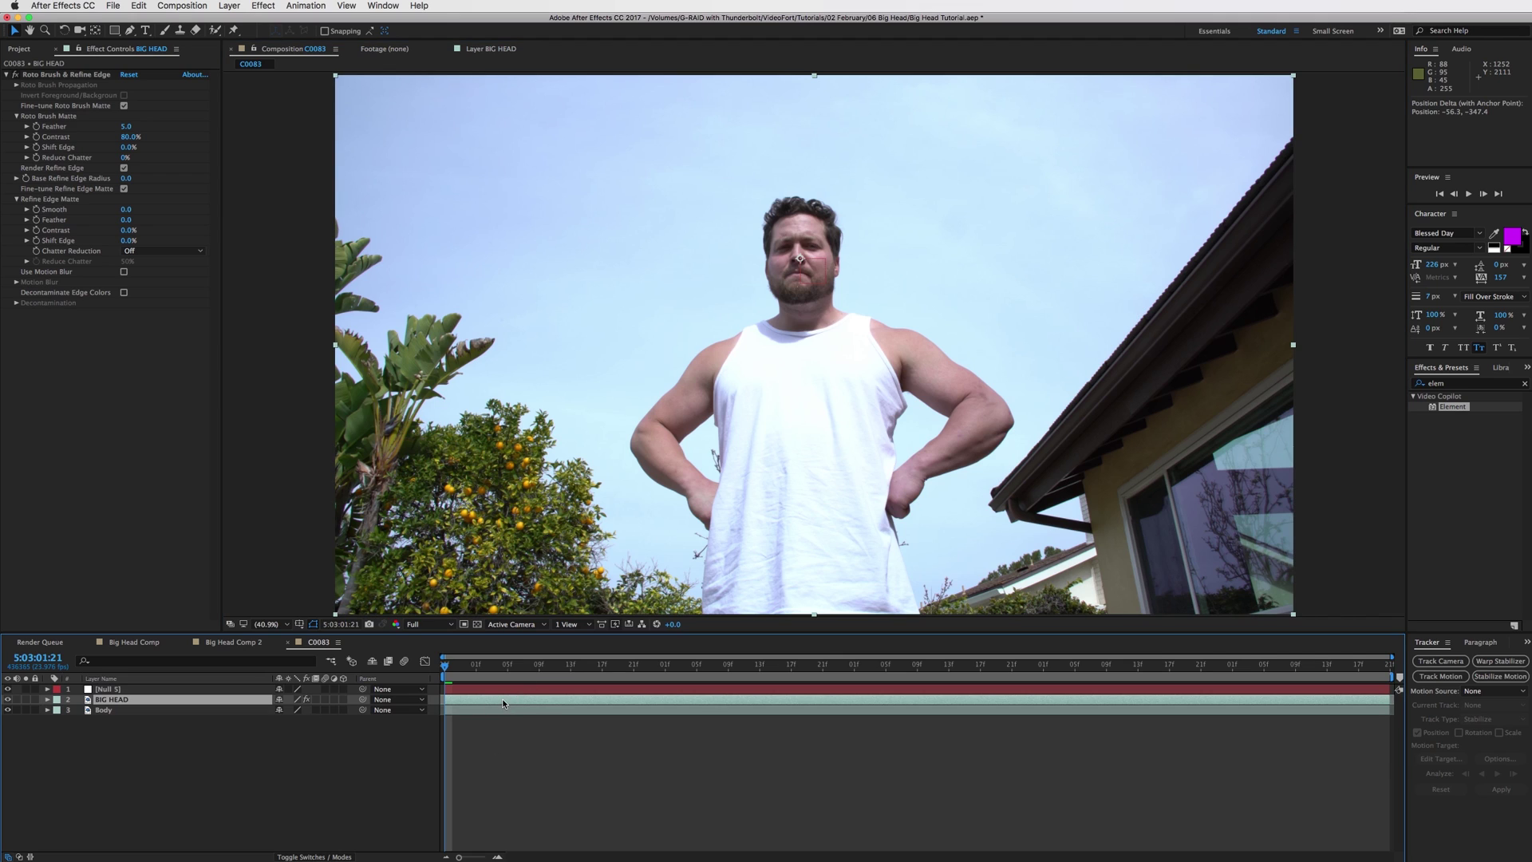
click(1501, 677)
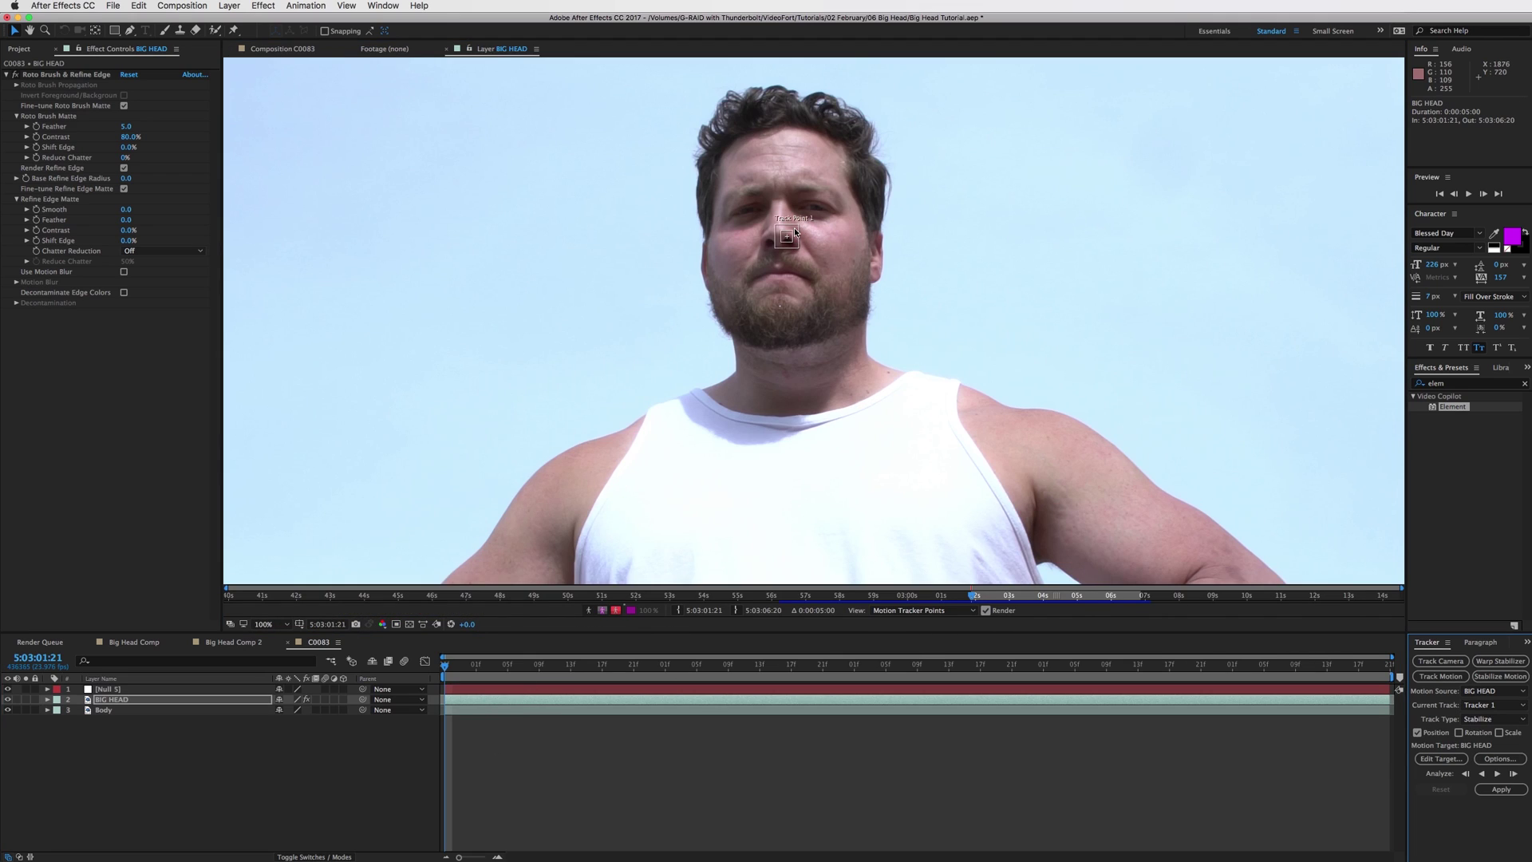
drag(799, 237, 798, 237)
click(1497, 774)
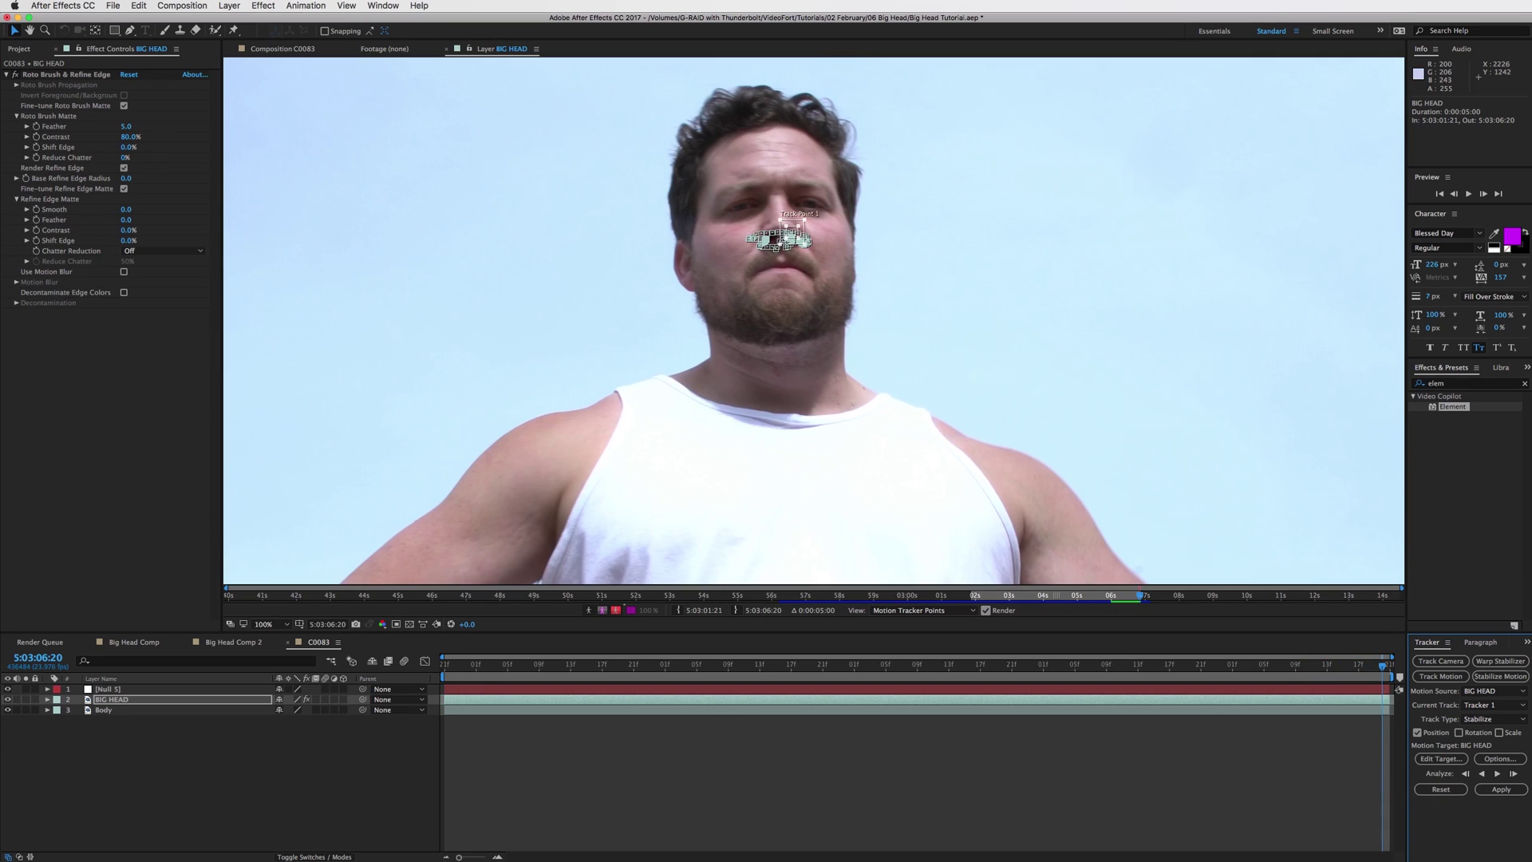
click(1501, 789)
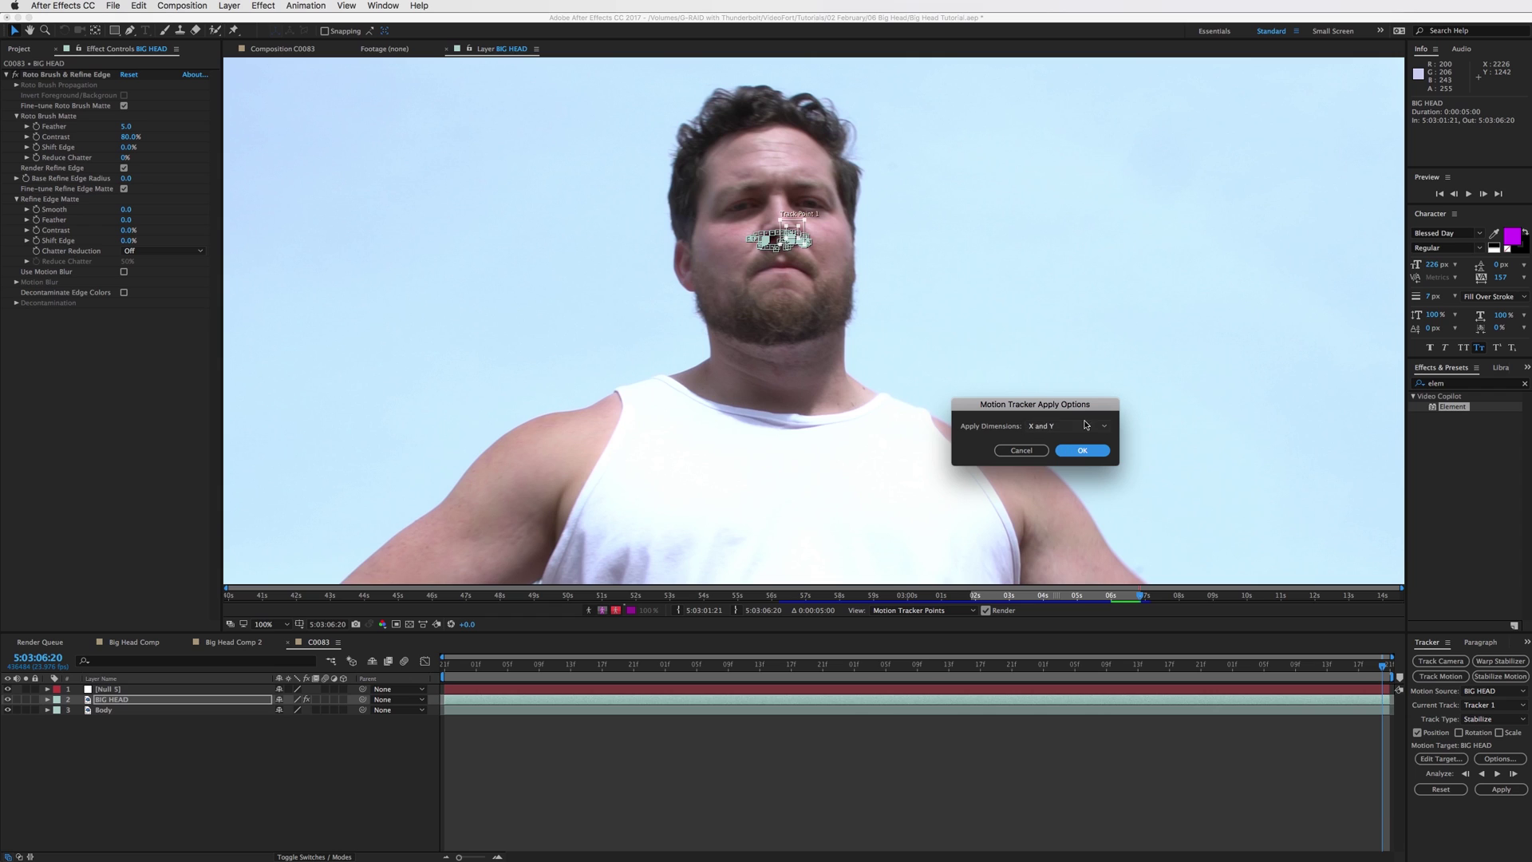
click(1095, 451)
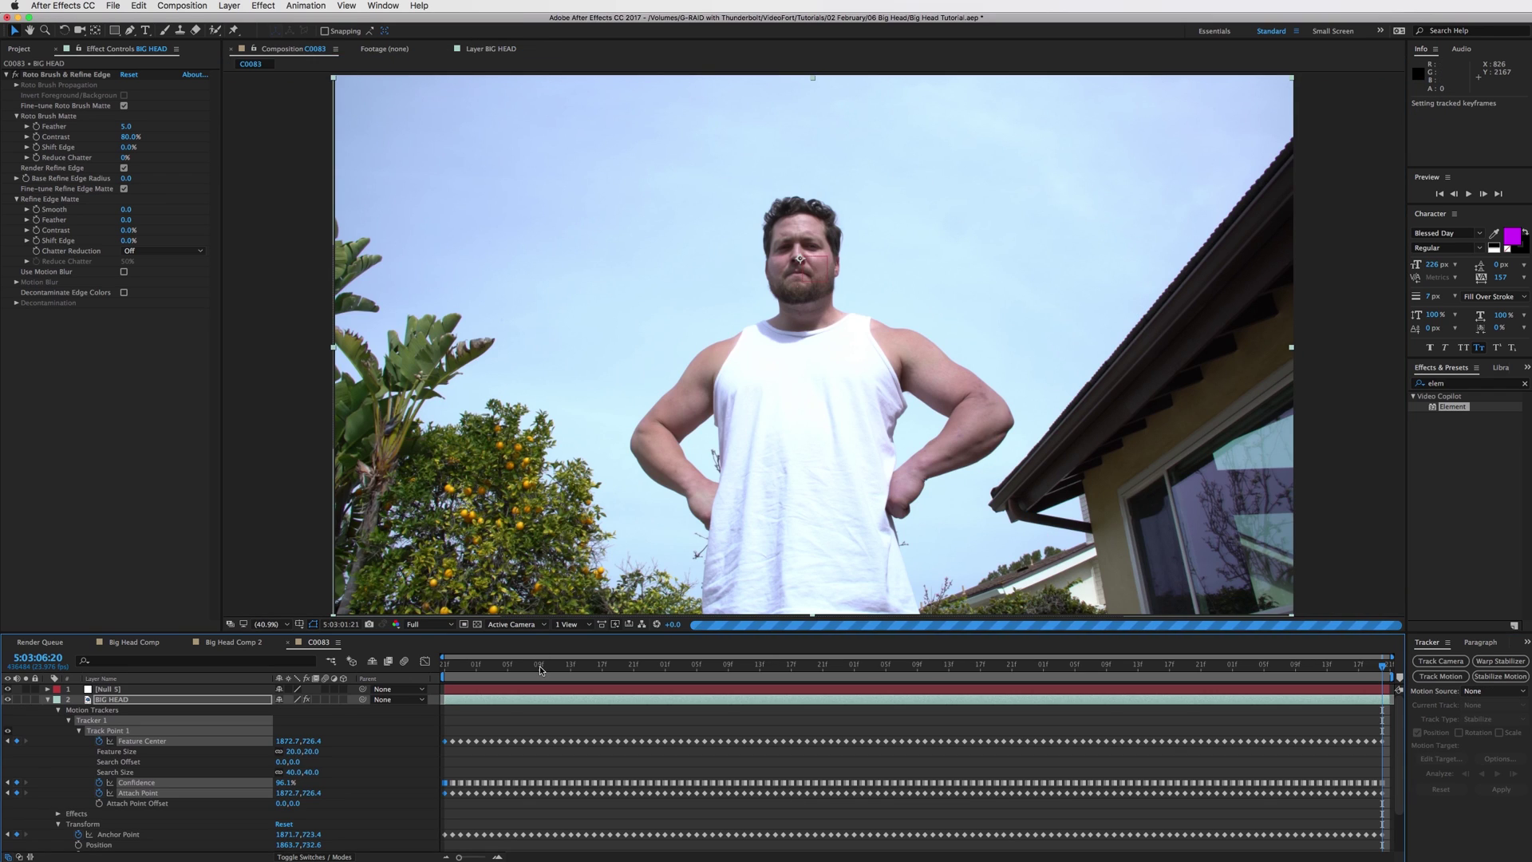
- Check the stabilized BIG HEAD layer at the first frame, 5:03:02:23, 5:03:04:06 and 5:03:05:09
drag(501, 662, 444, 665)
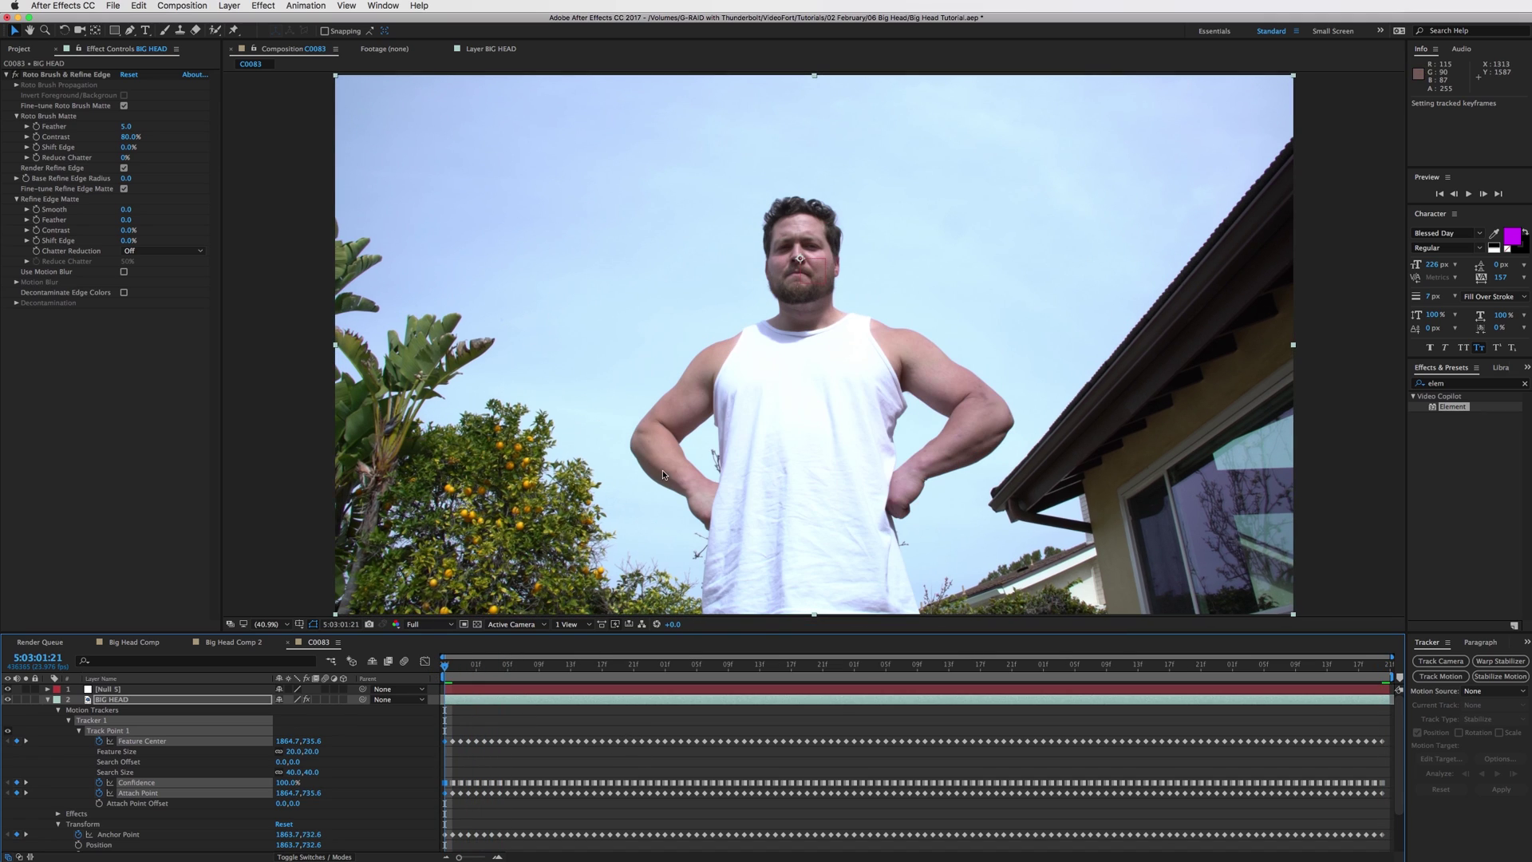
click(650, 665)
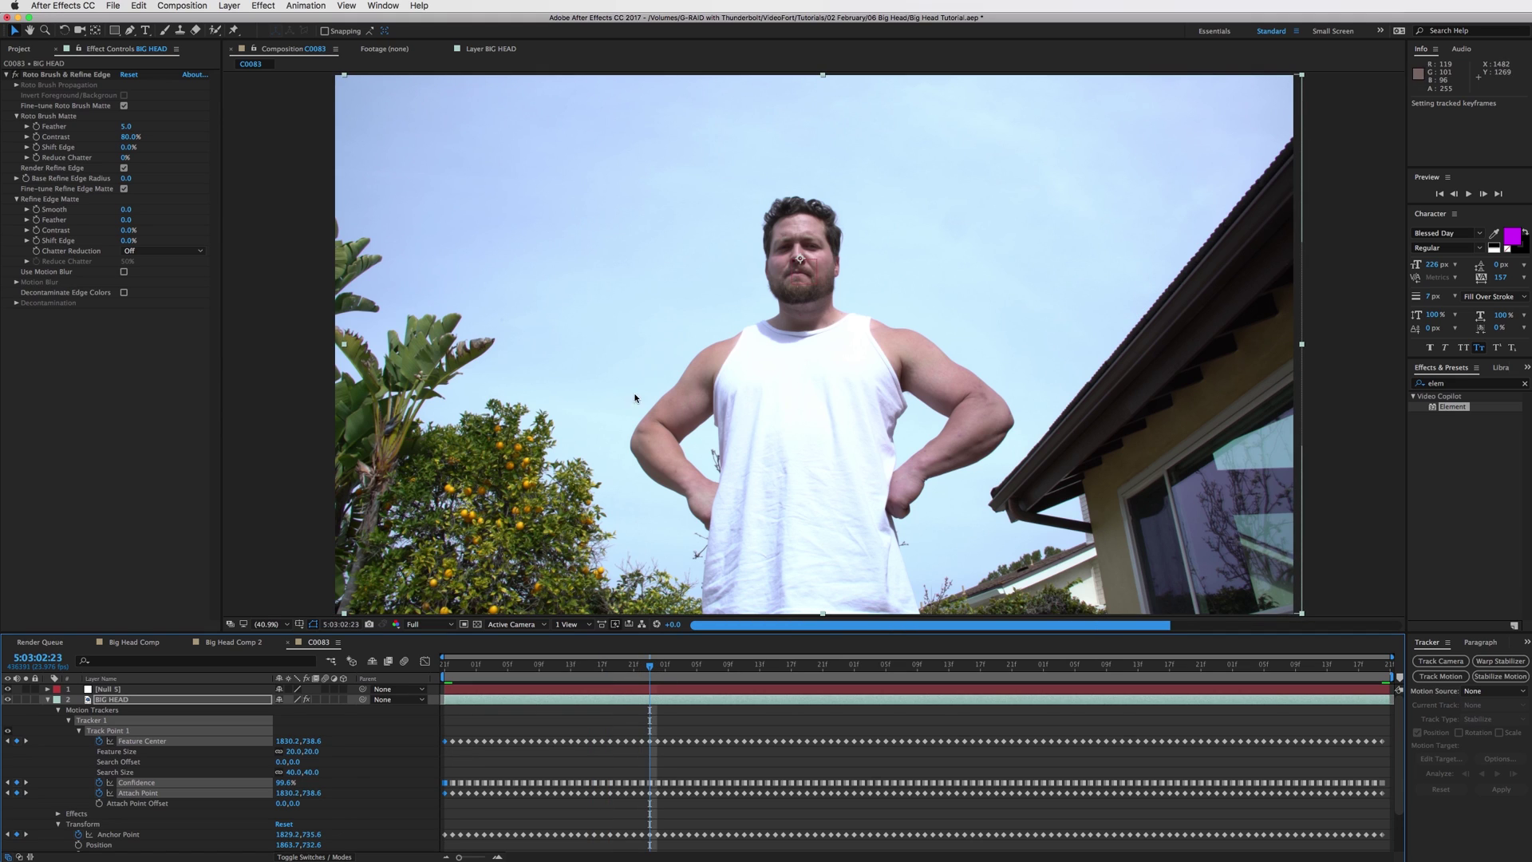
click(893, 665)
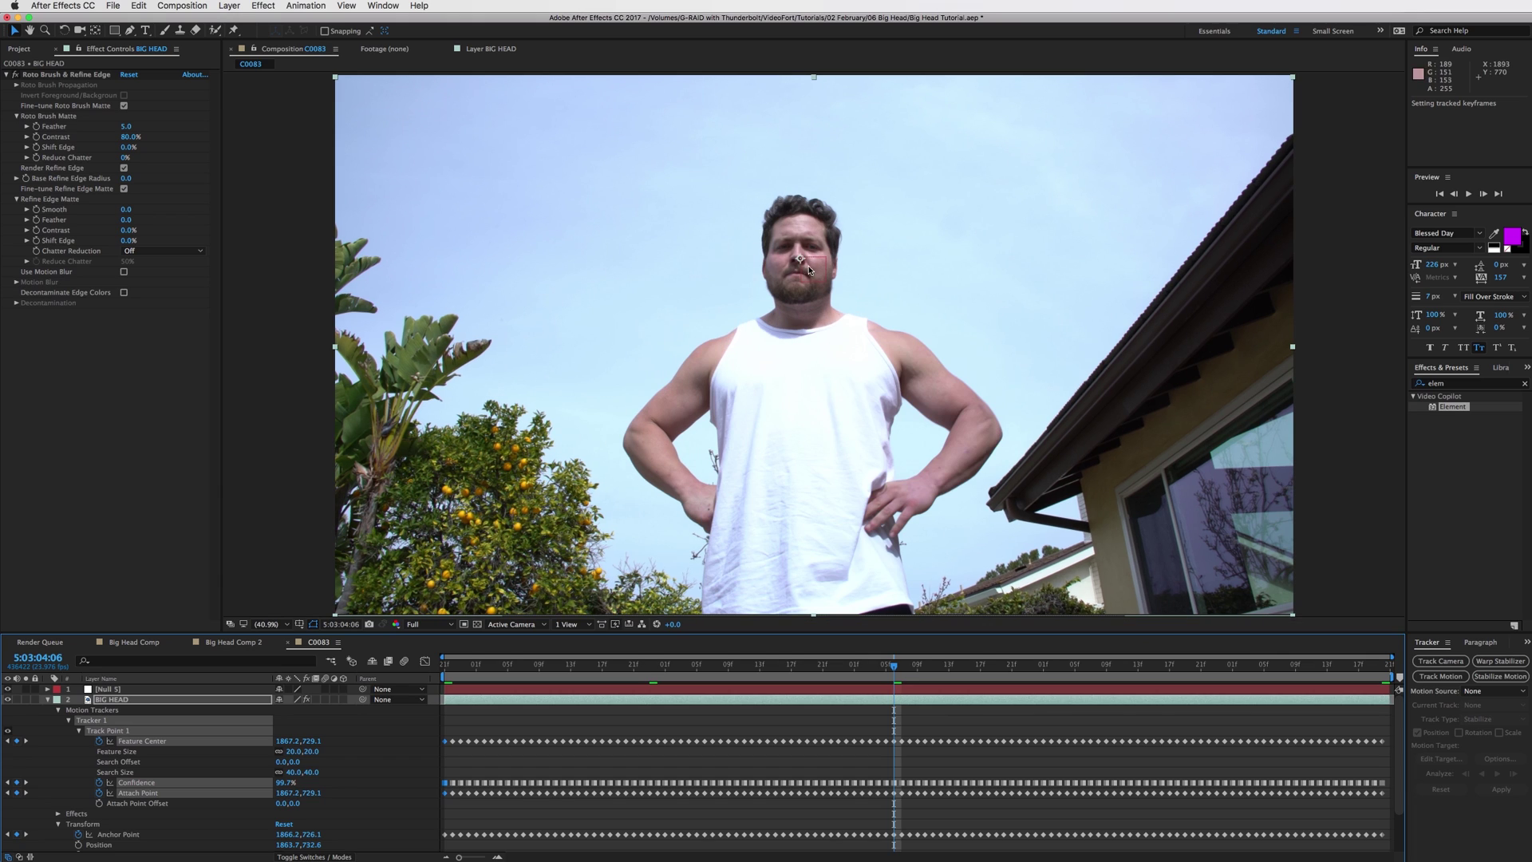
click(1106, 665)
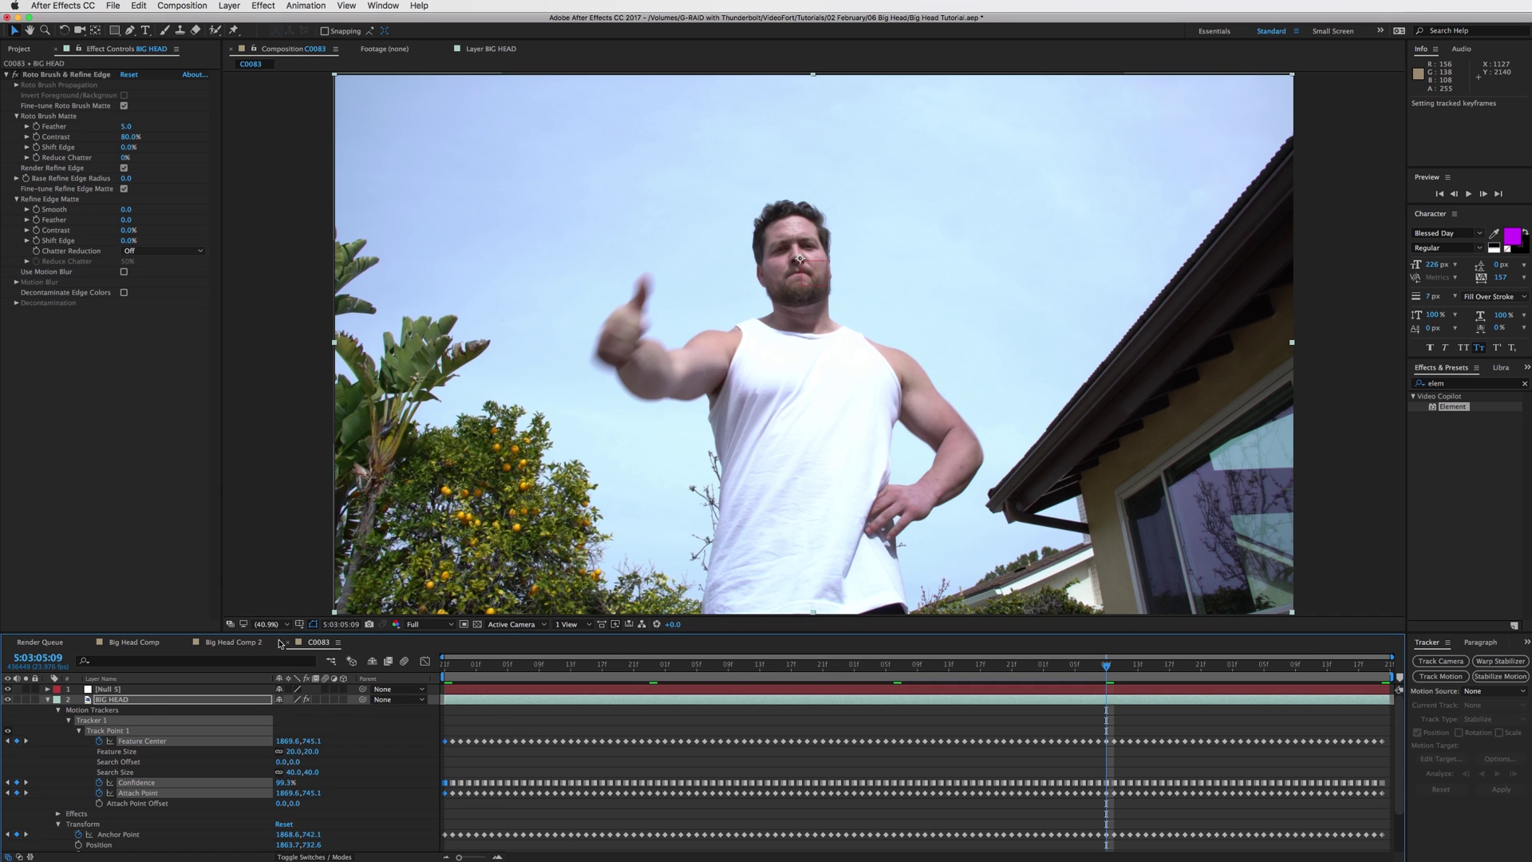
click(48, 700)
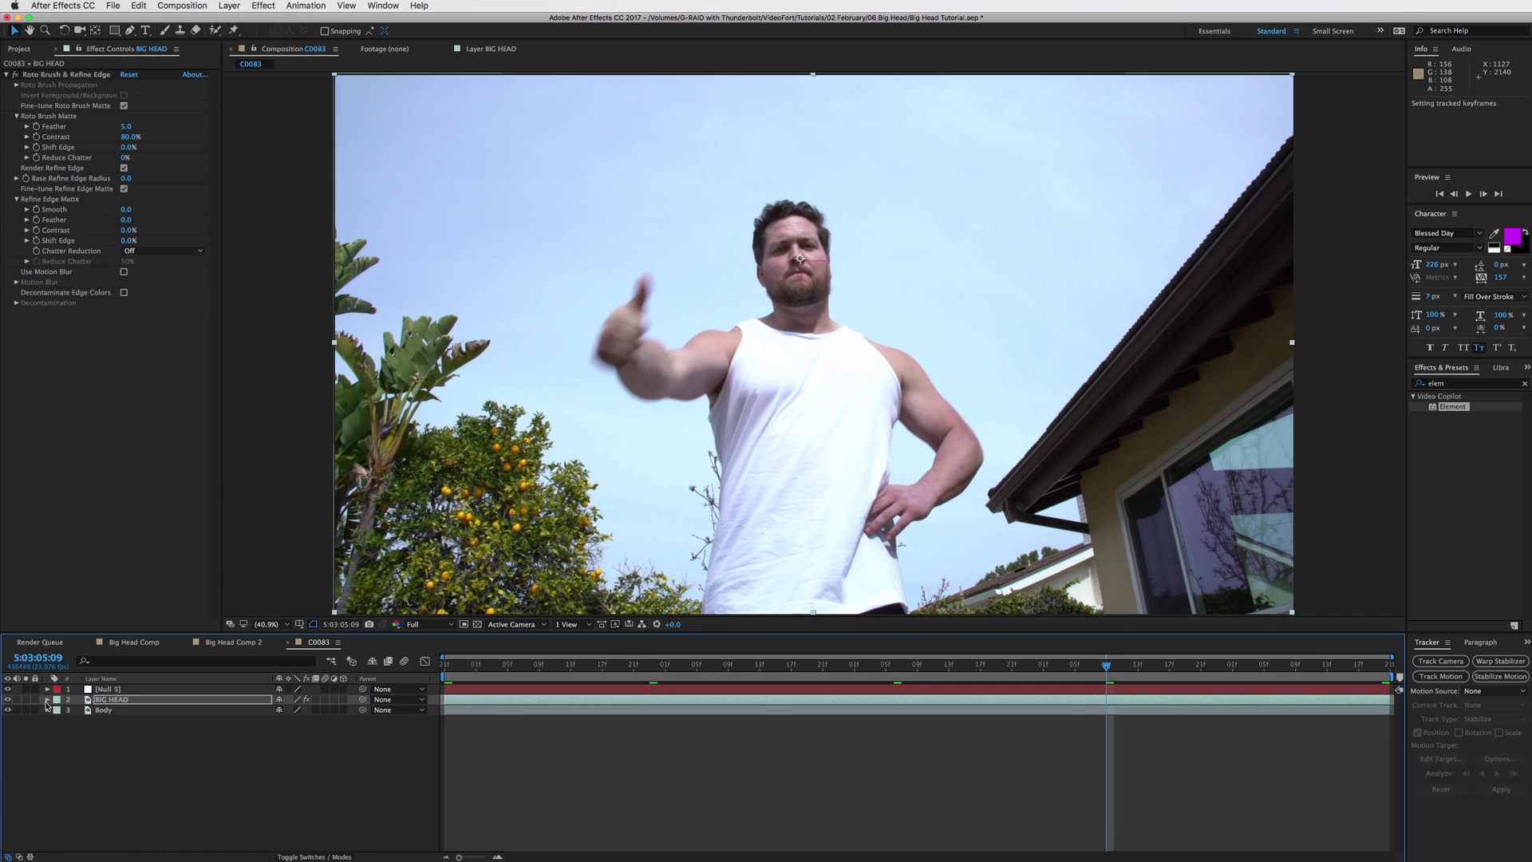
- Parent the BIG HEAD layer to the Null 5 layer
click(123, 702)
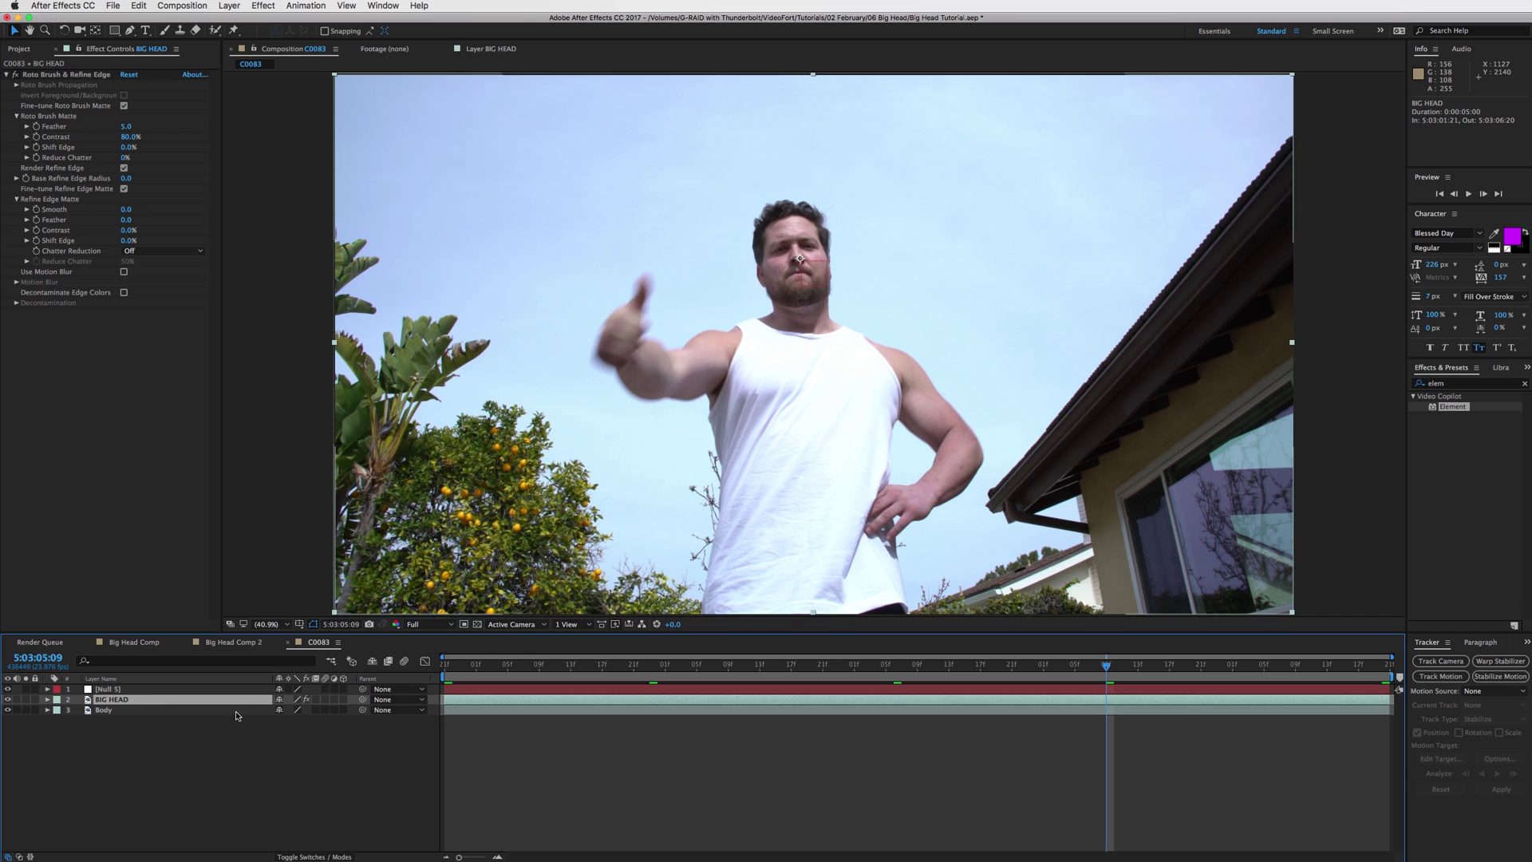
click(363, 701)
drag(363, 702, 120, 693)
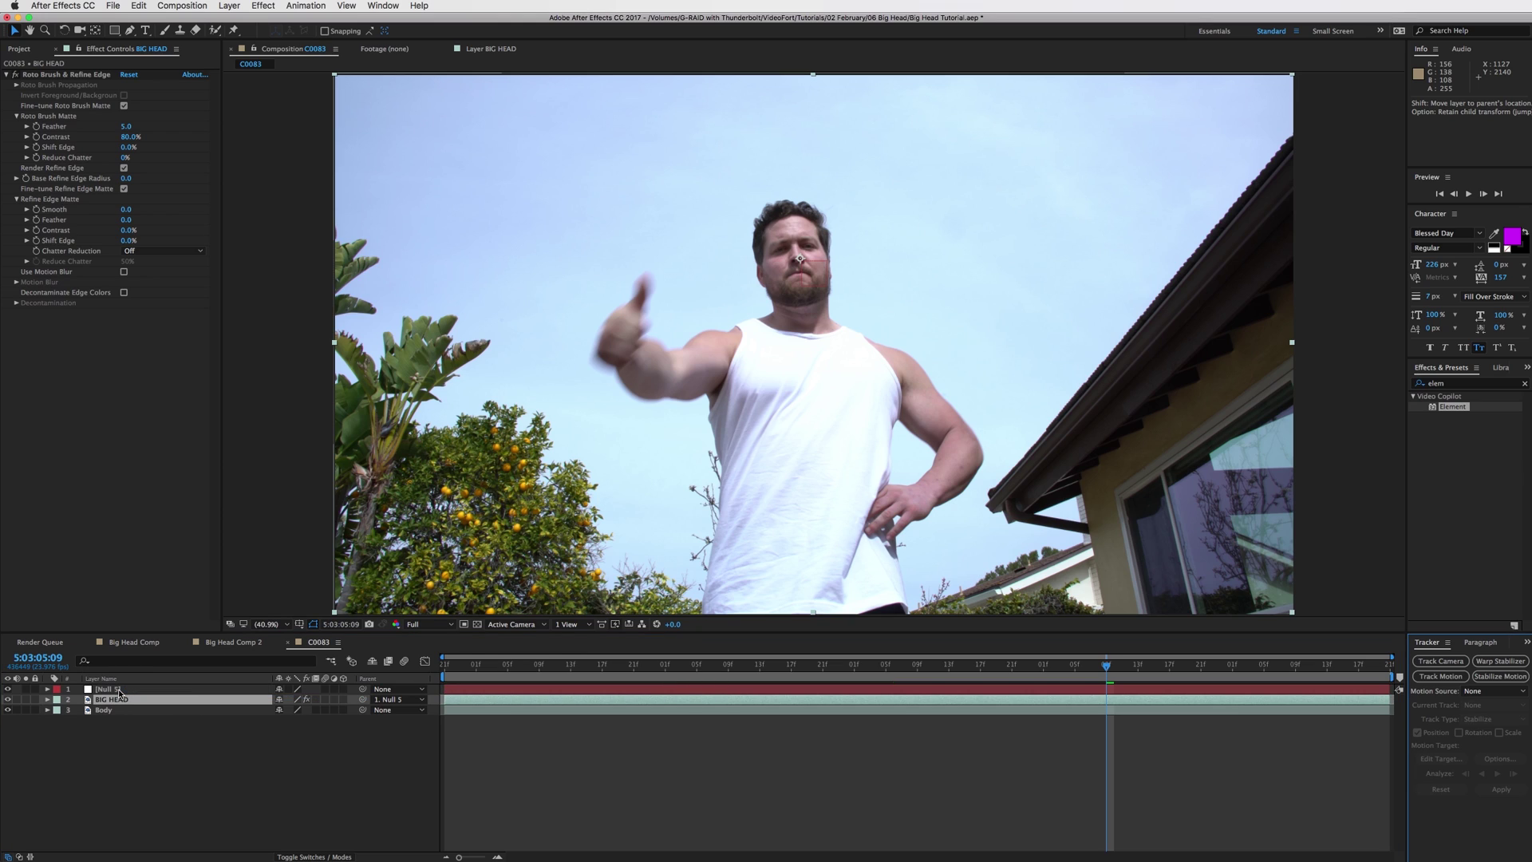
click(364, 701)
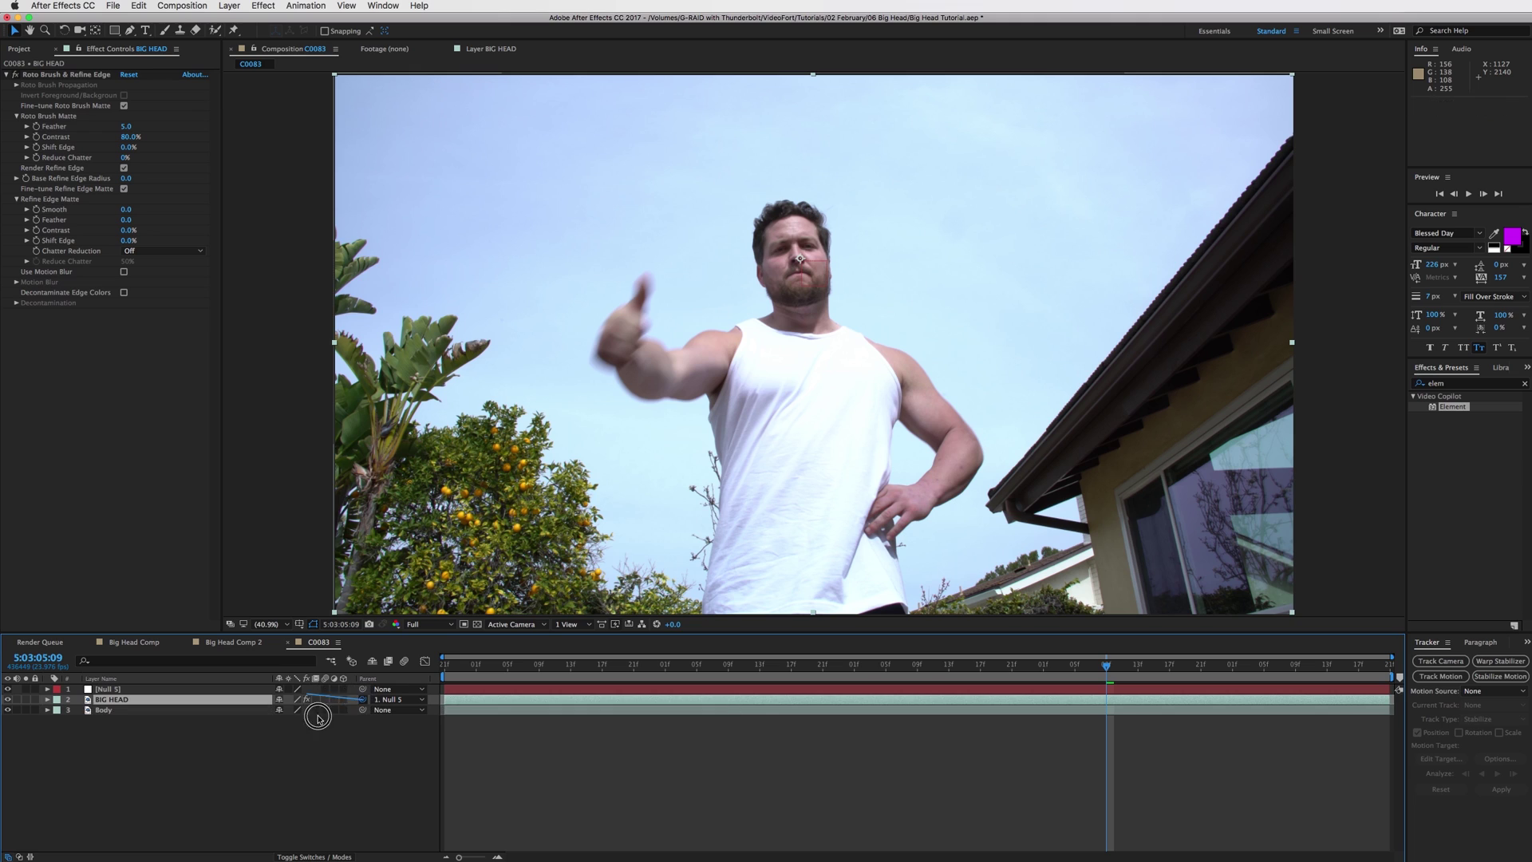
drag(364, 701, 109, 690)
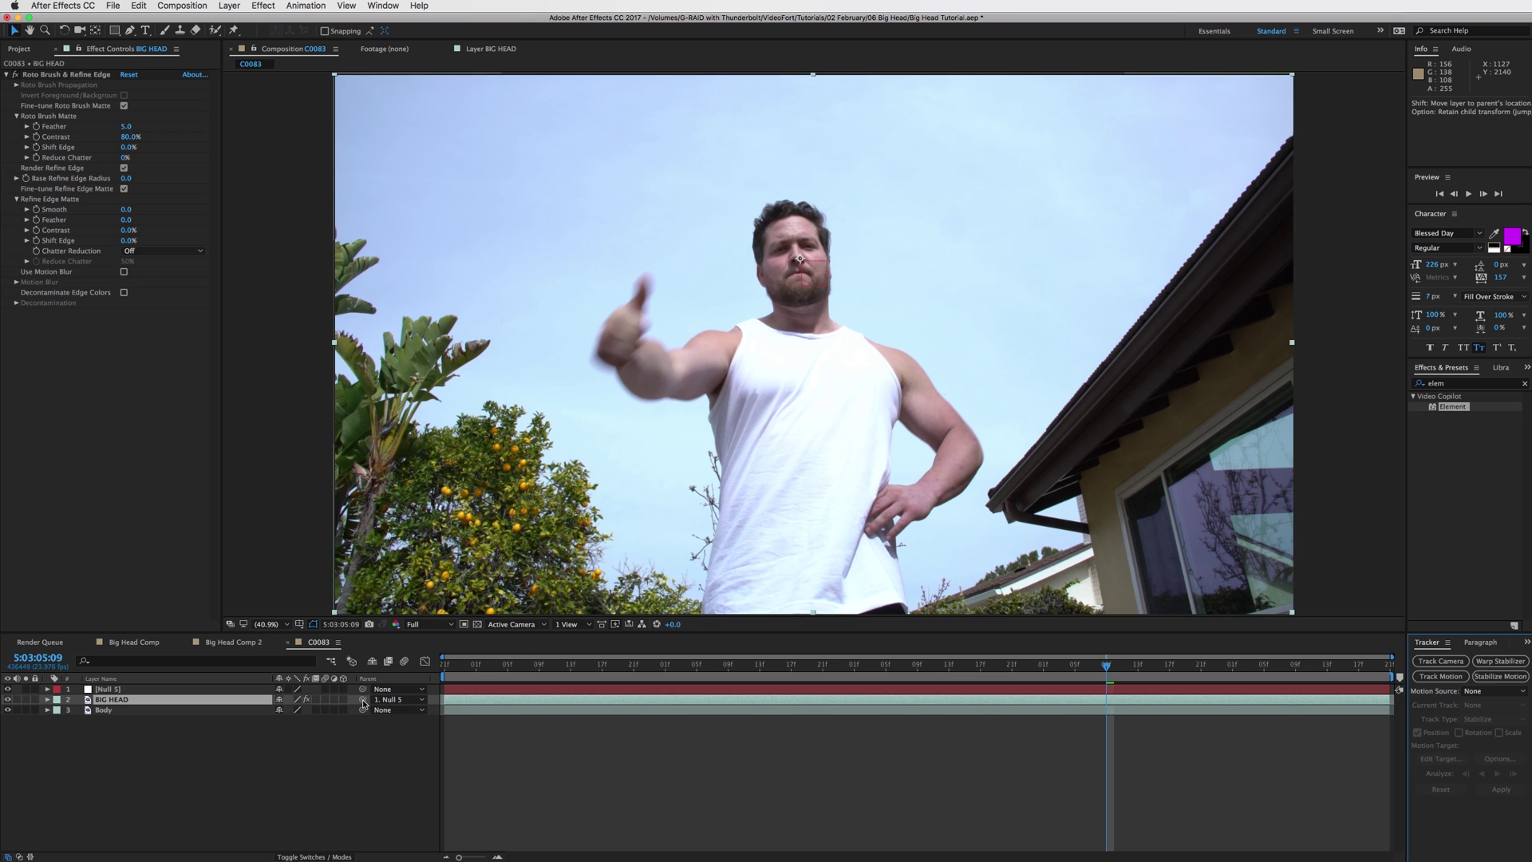
click(421, 700)
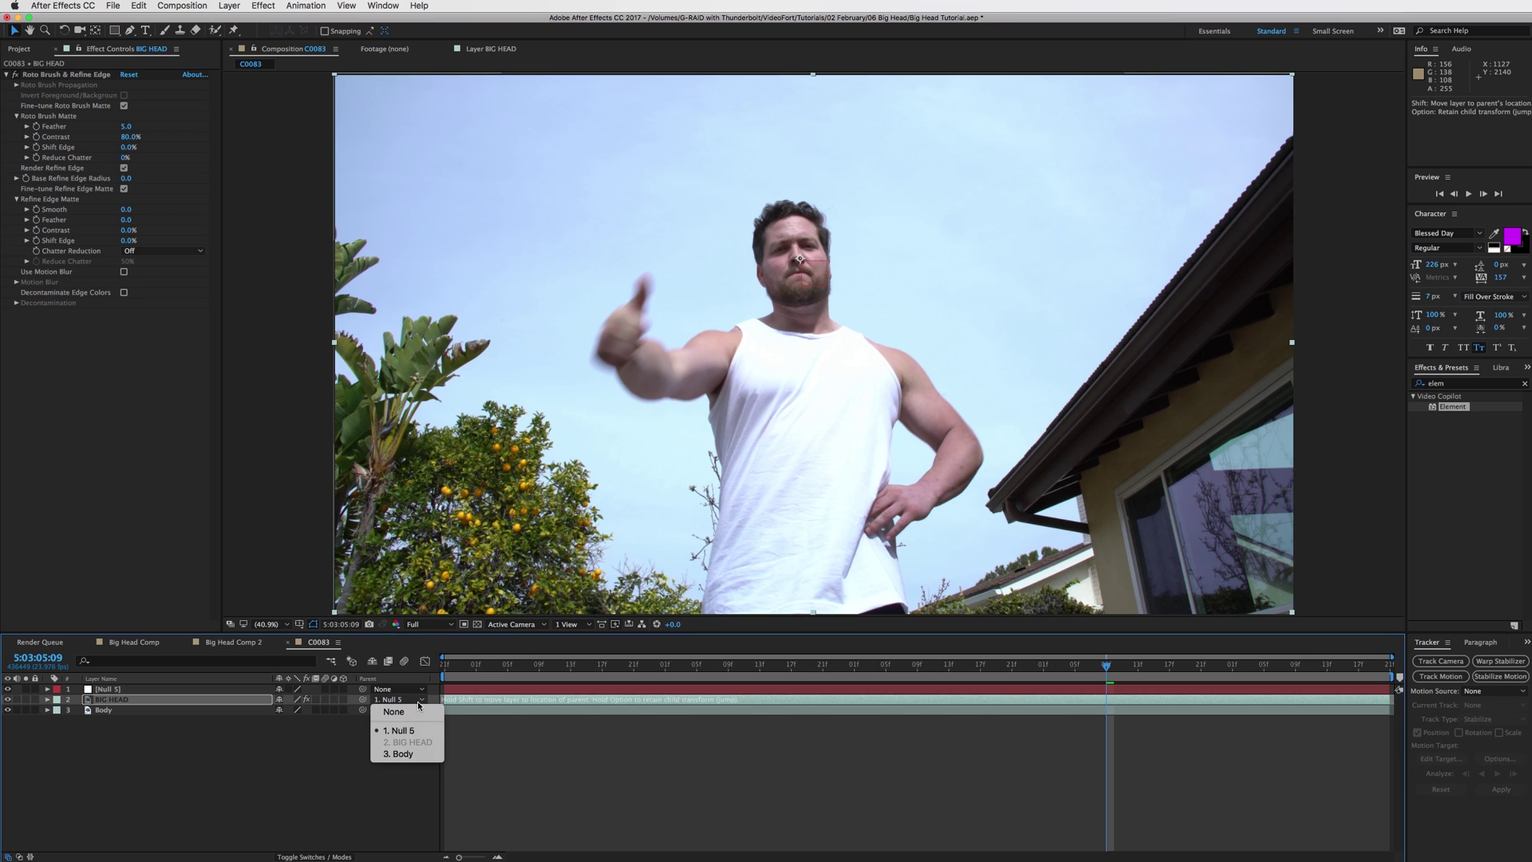
click(393, 727)
- Scale the BIG HEAD layer to 155% and preview the composition from the start
key(s)
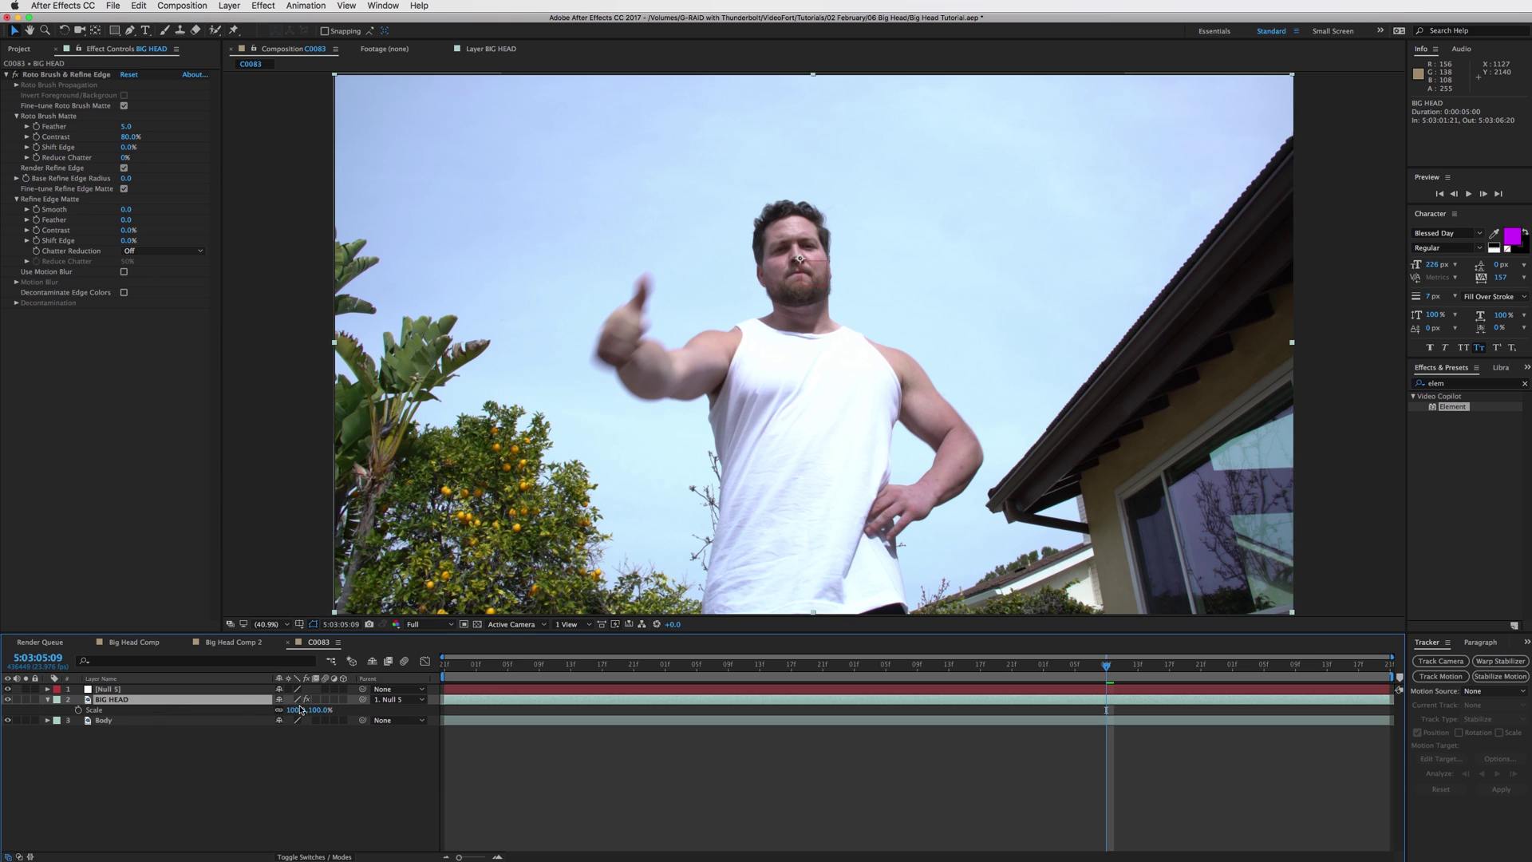
drag(296, 712, 335, 713)
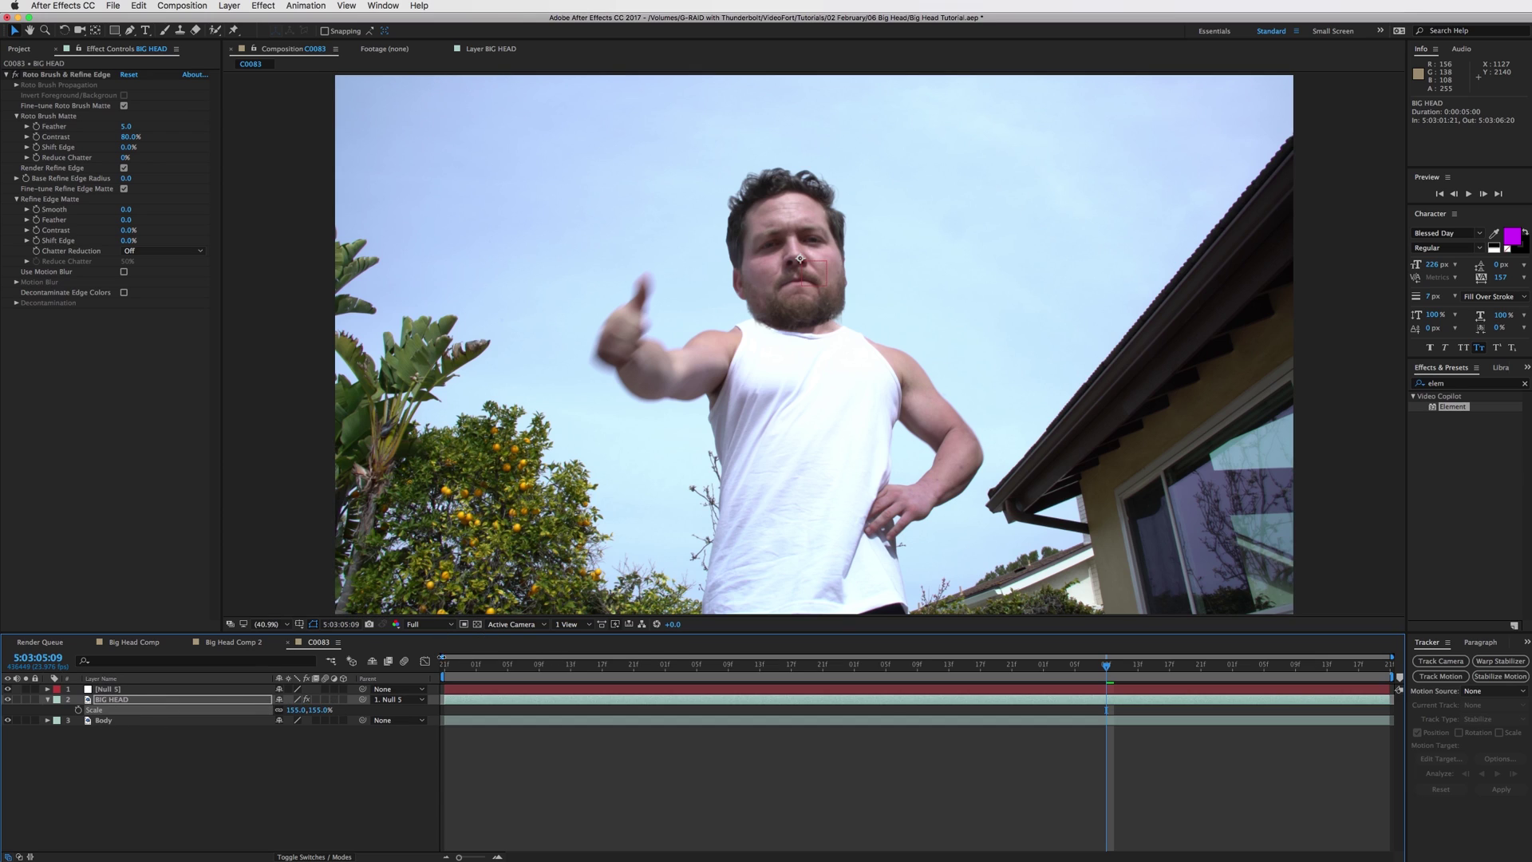
key(Home)
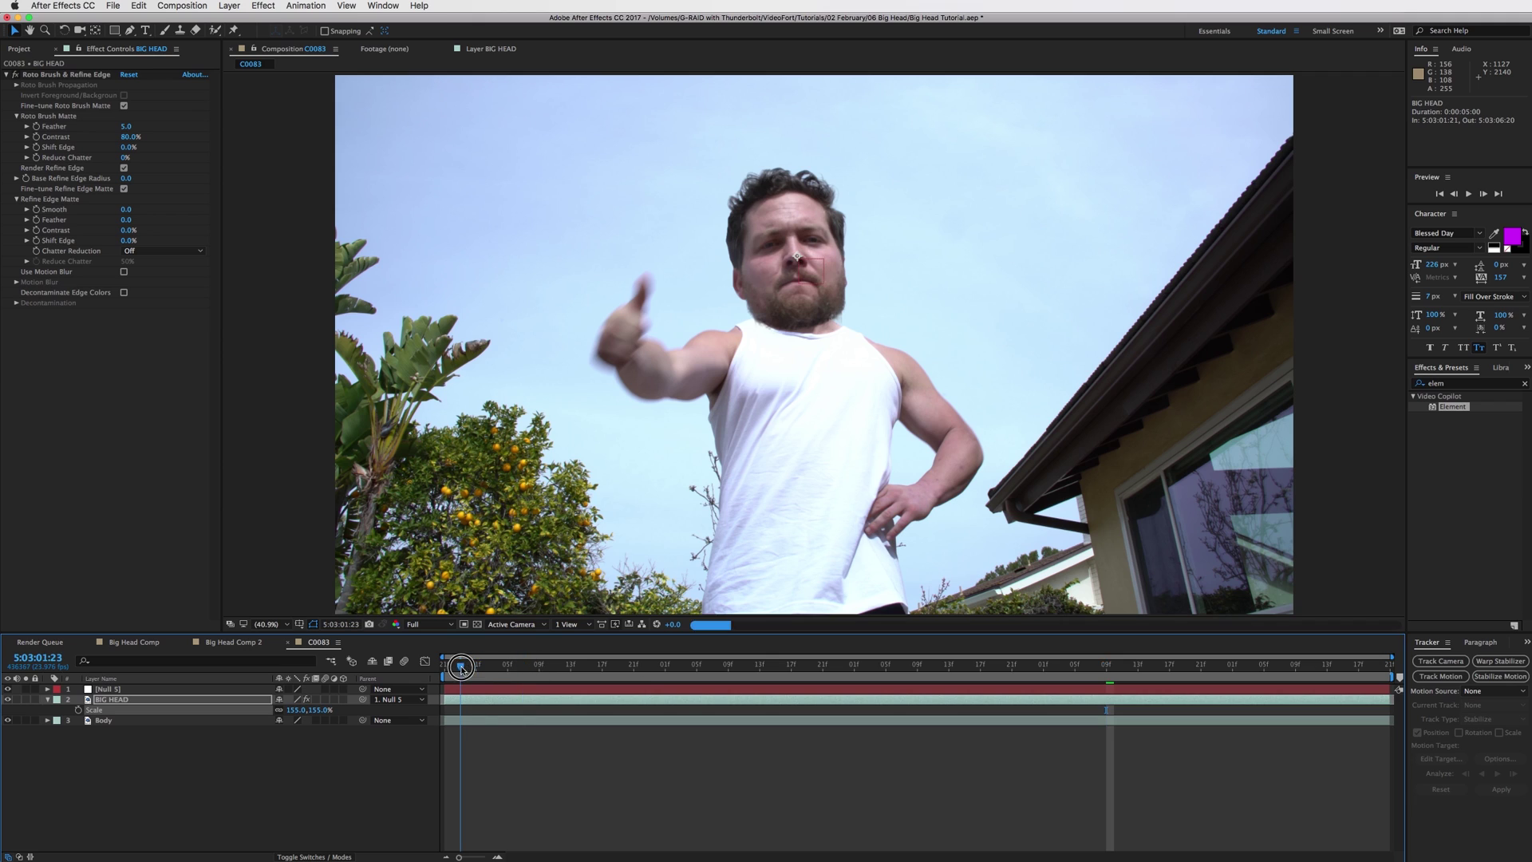
key(space)
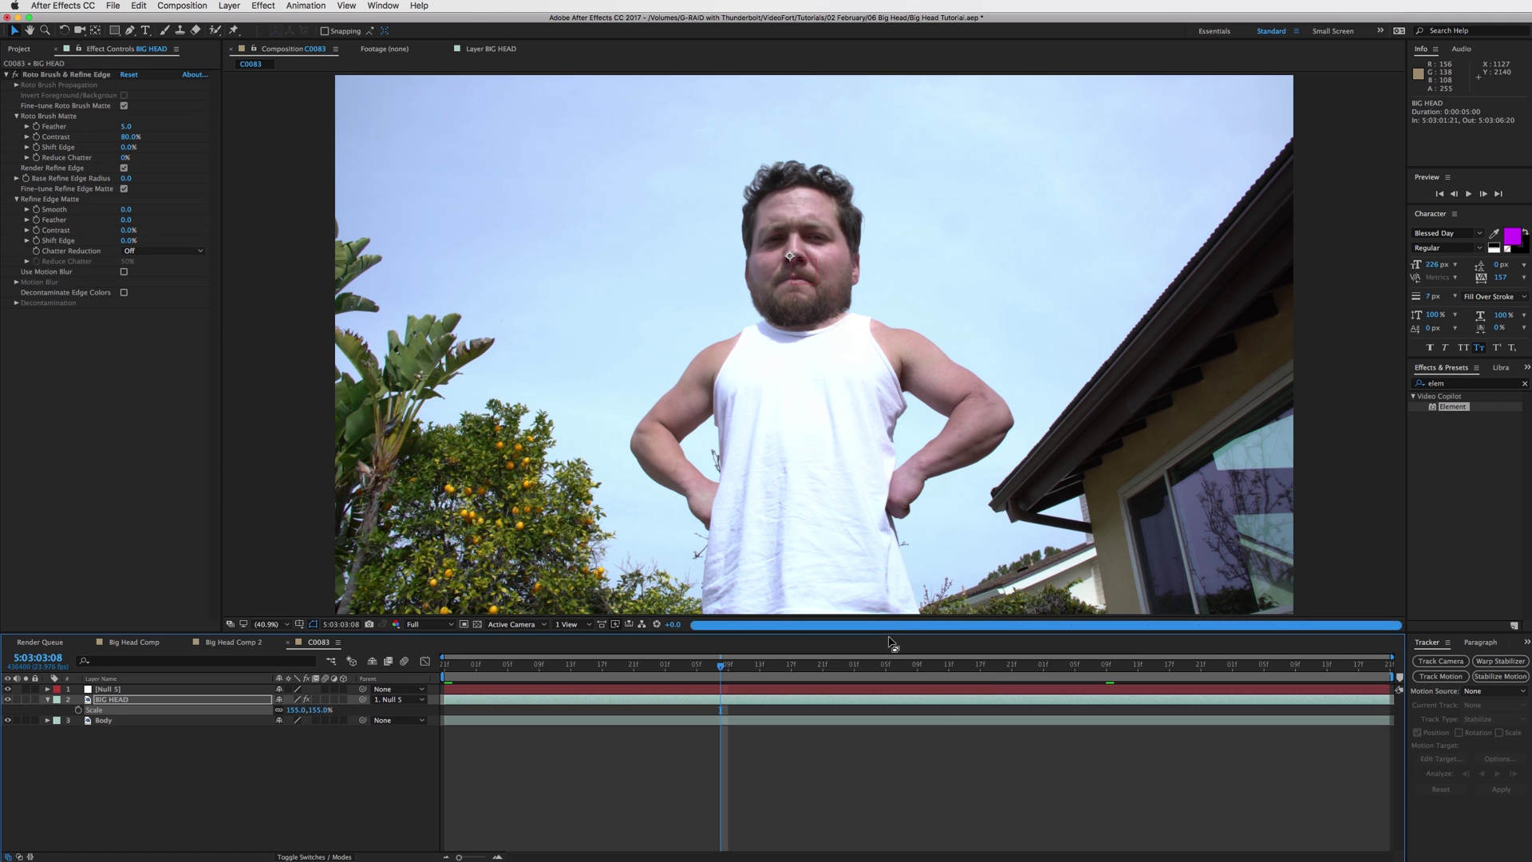
- Examine how the enlarged head follows the body at several frames, including 5:03:05:12, 5:03:06:20, 5:03:05:03 and the first frame
click(1130, 669)
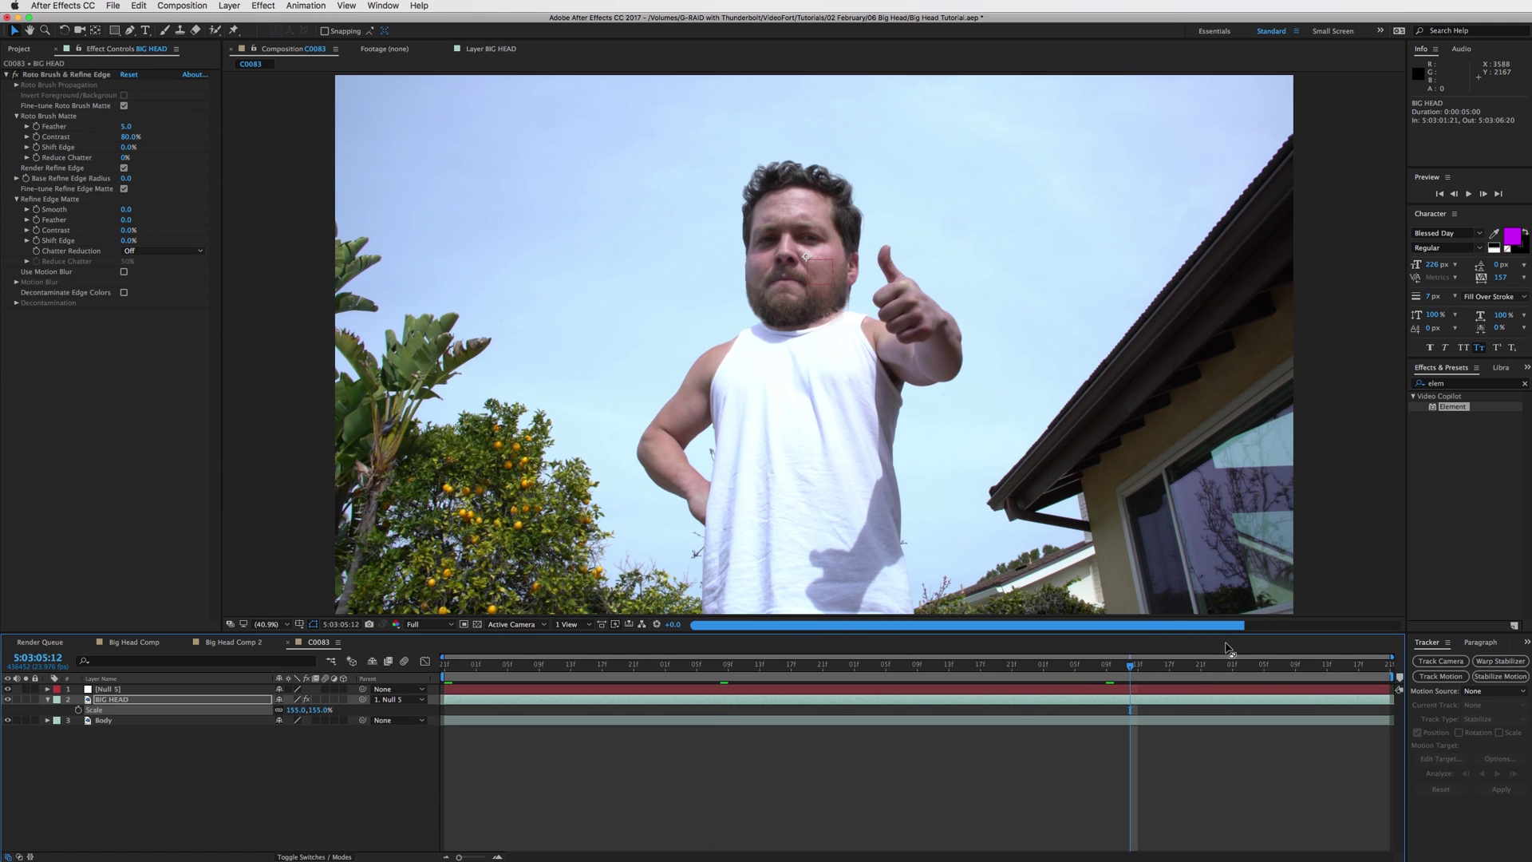
click(1319, 665)
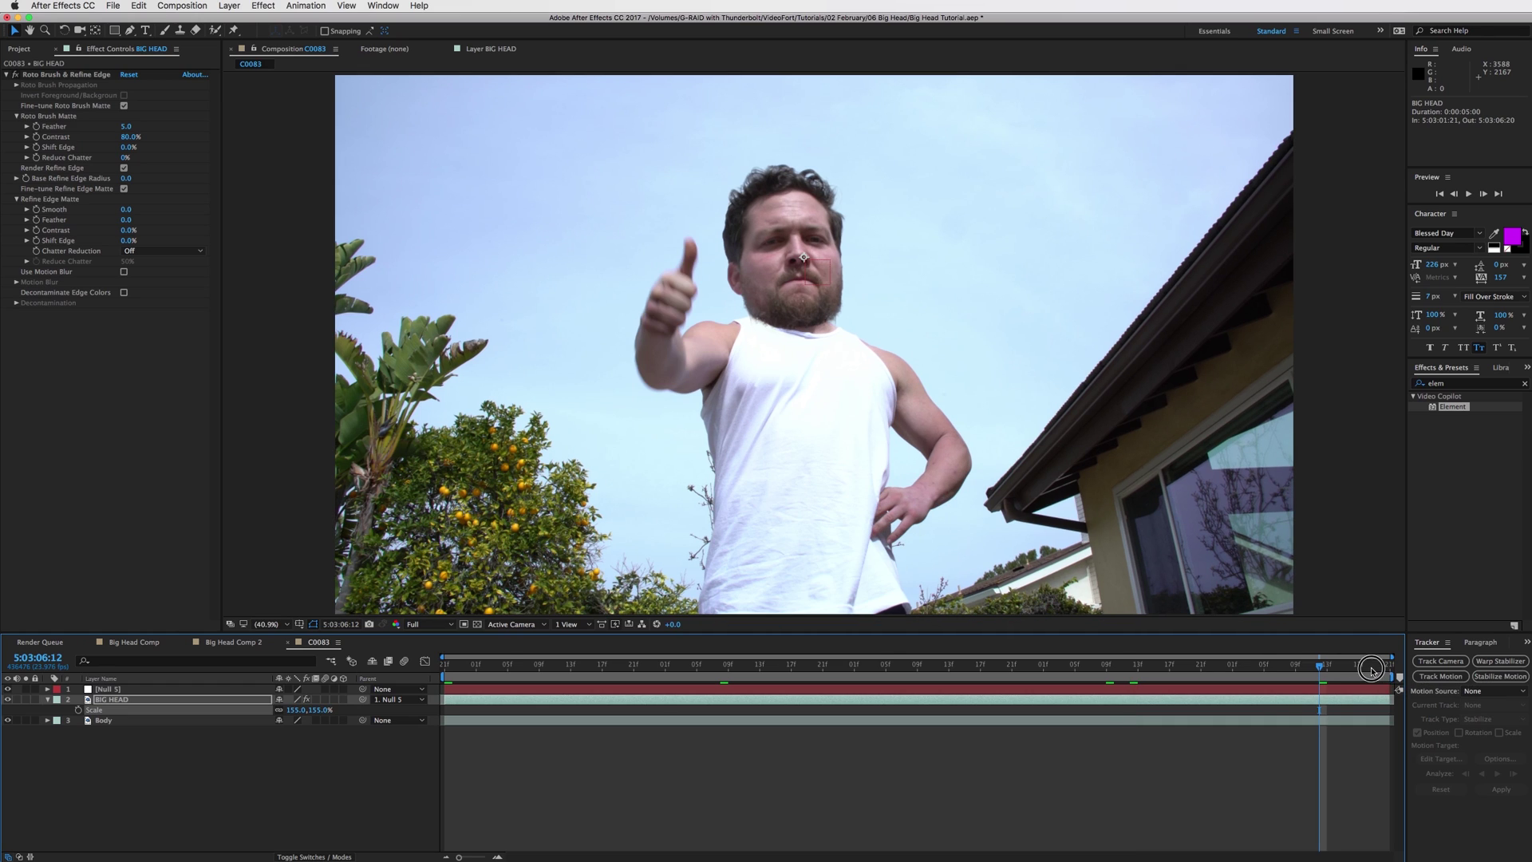
click(1383, 665)
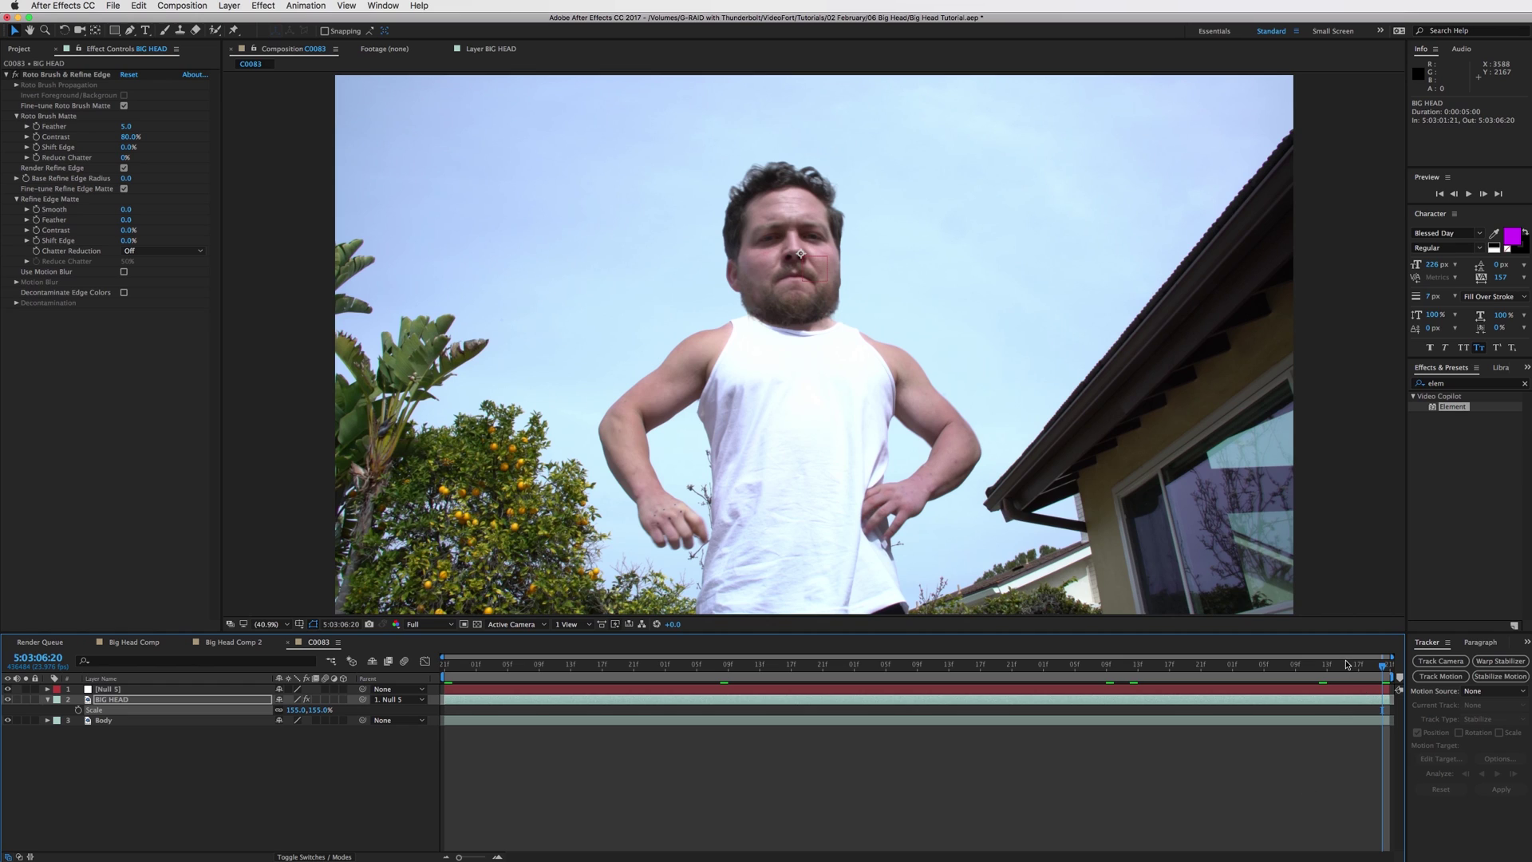
click(1256, 664)
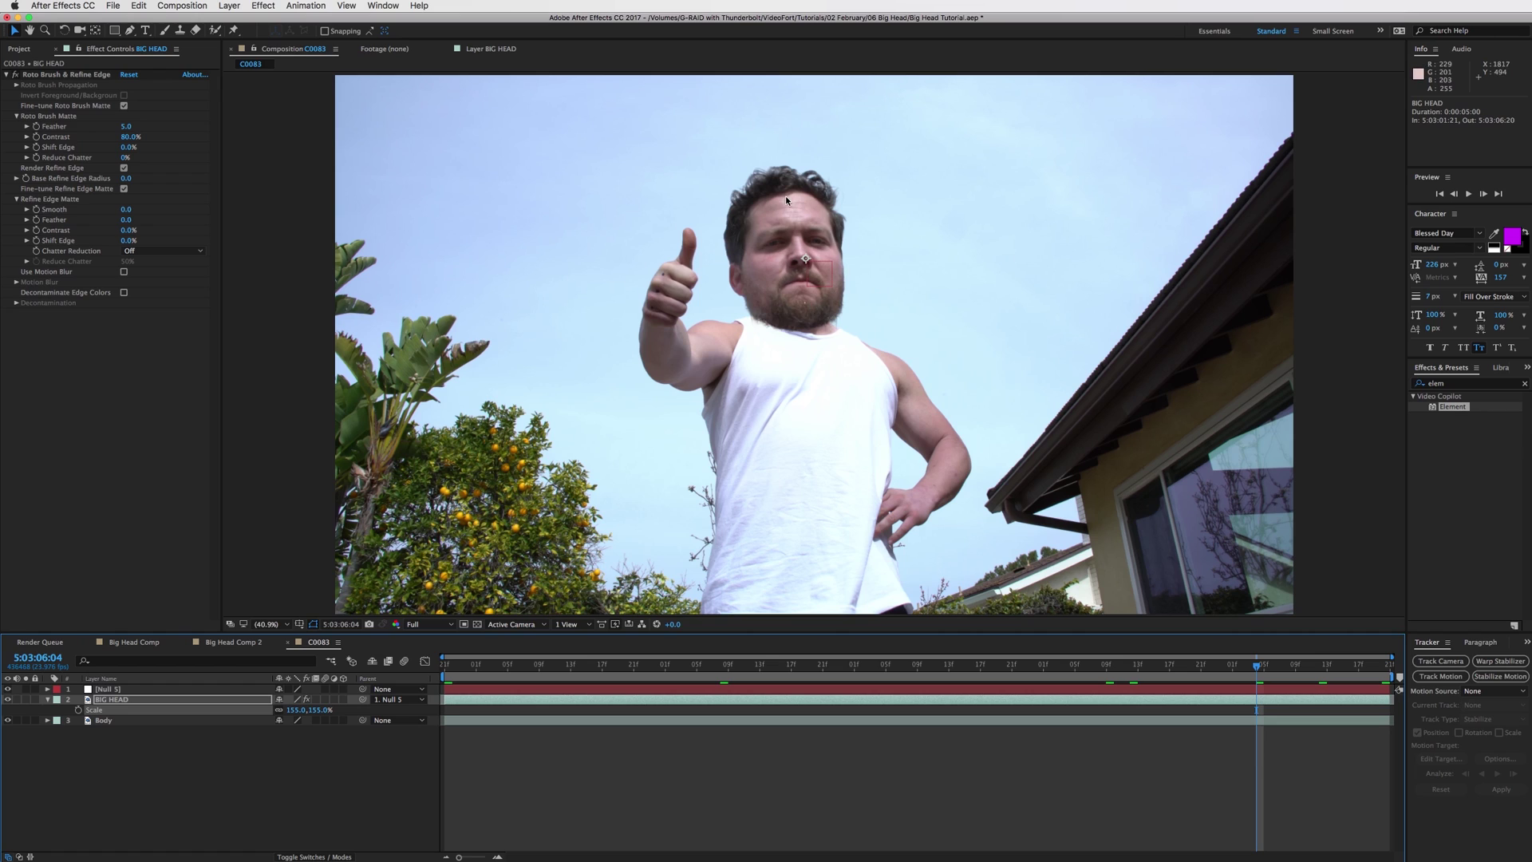
drag(1257, 667, 1059, 667)
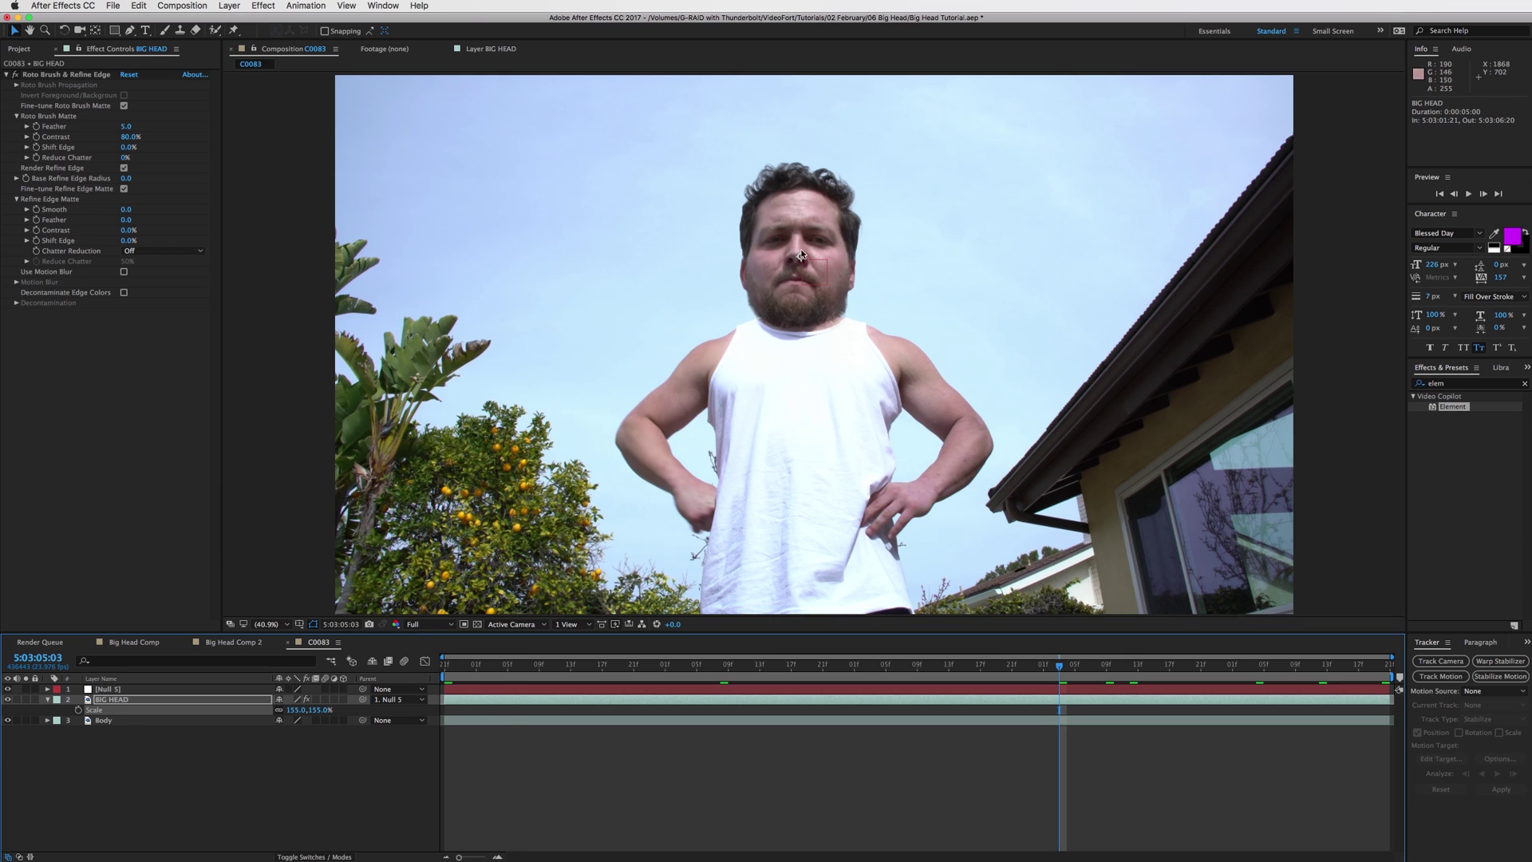
click(510, 677)
drag(509, 672, 445, 668)
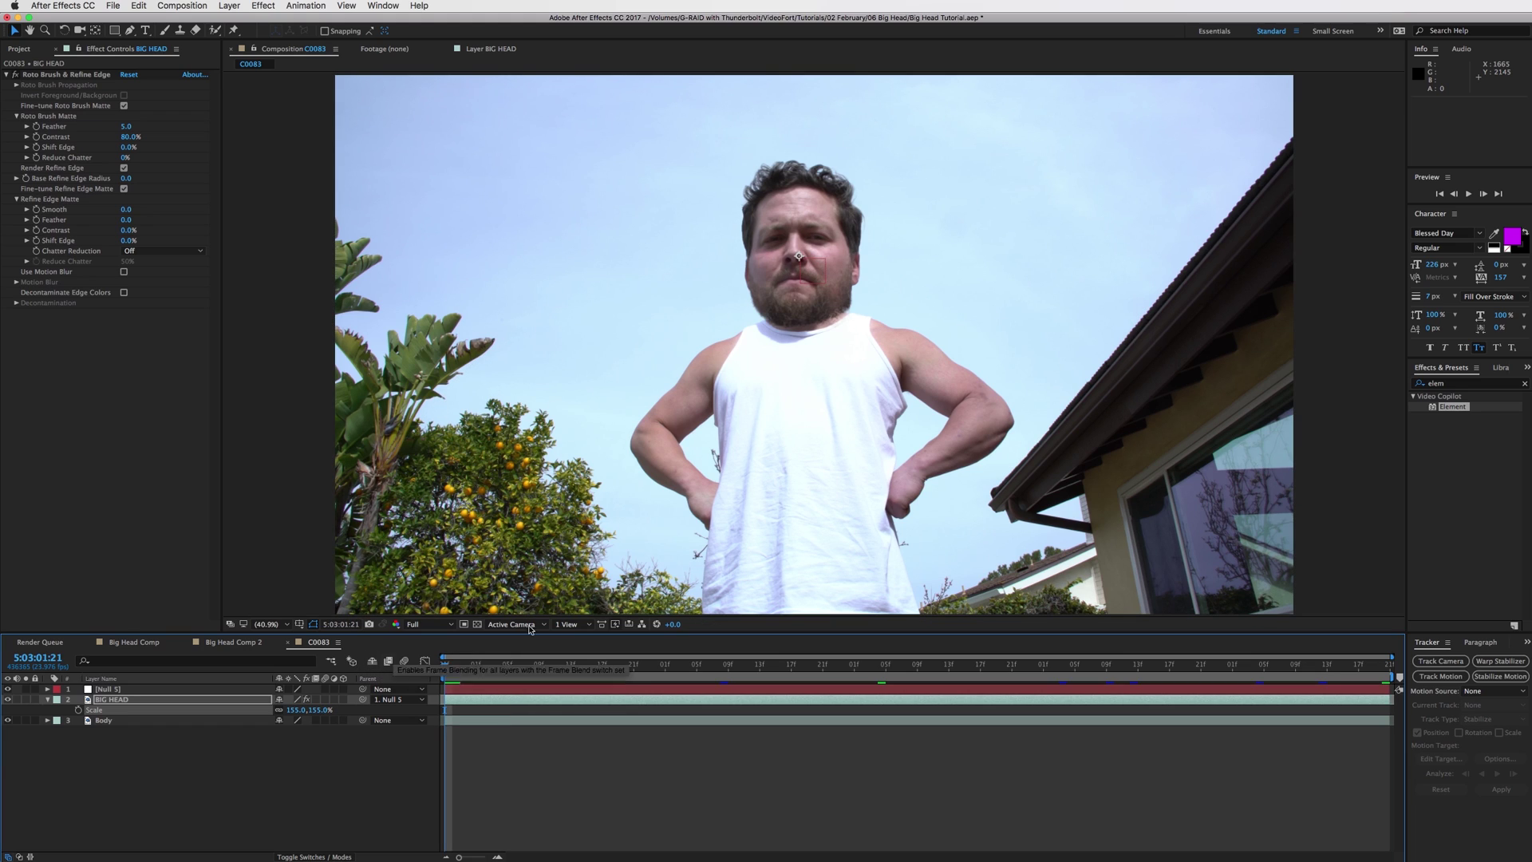
drag(550, 663, 1148, 664)
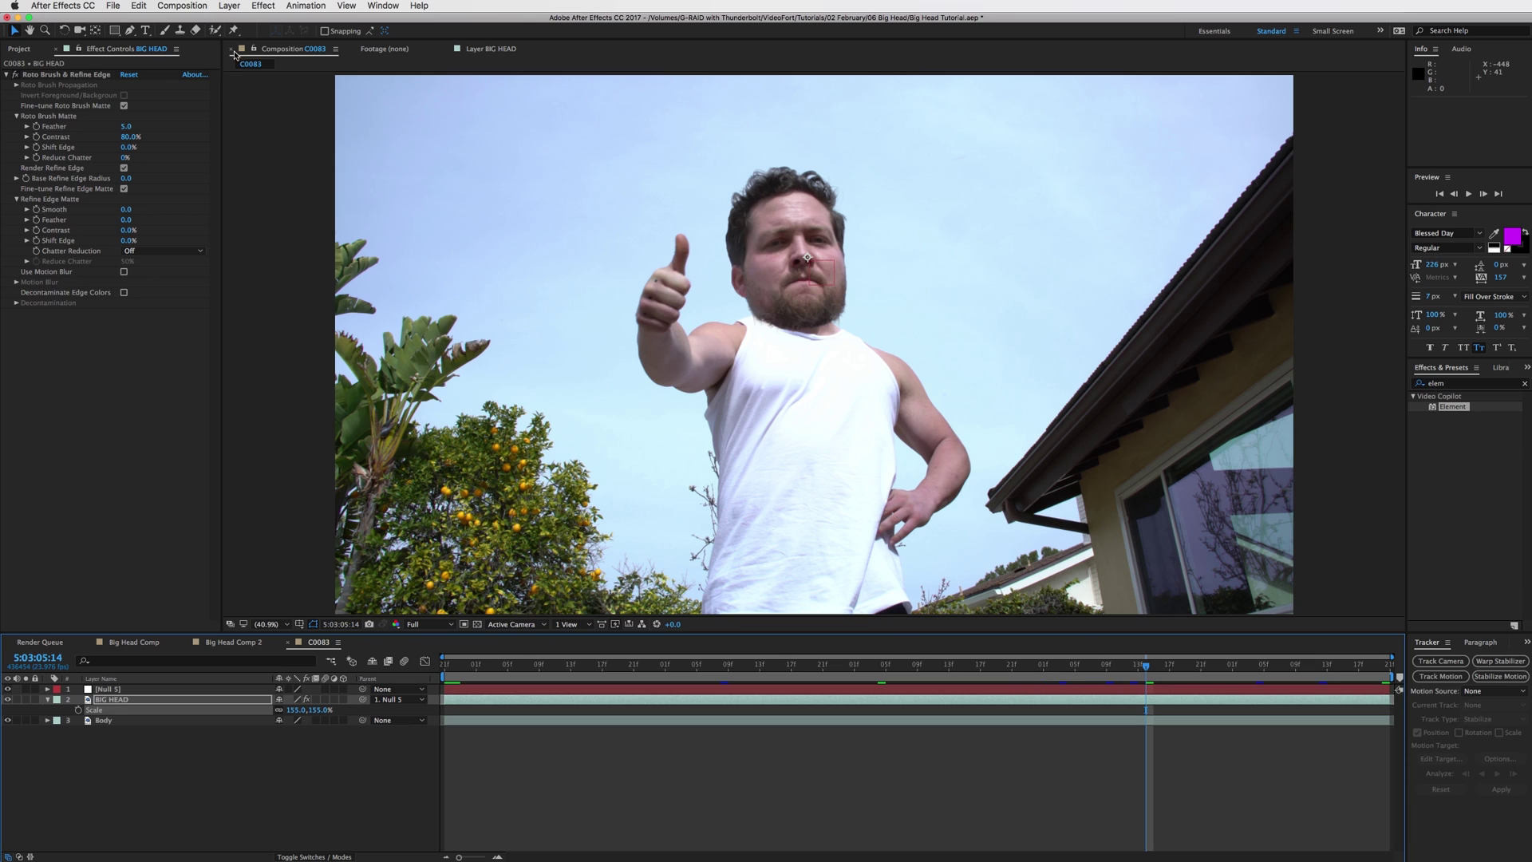
click(217, 30)
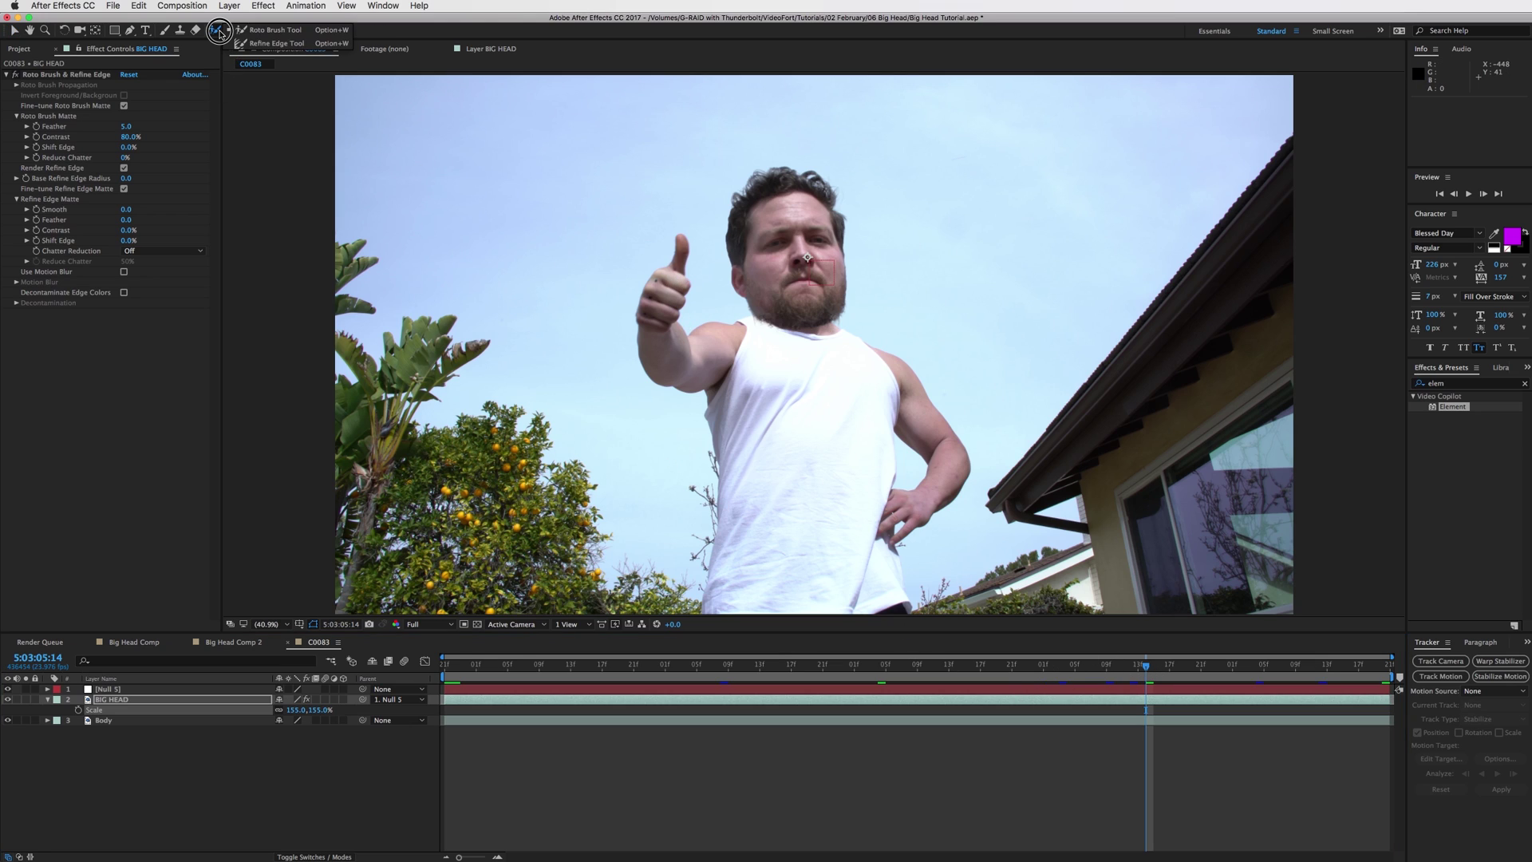
click(261, 44)
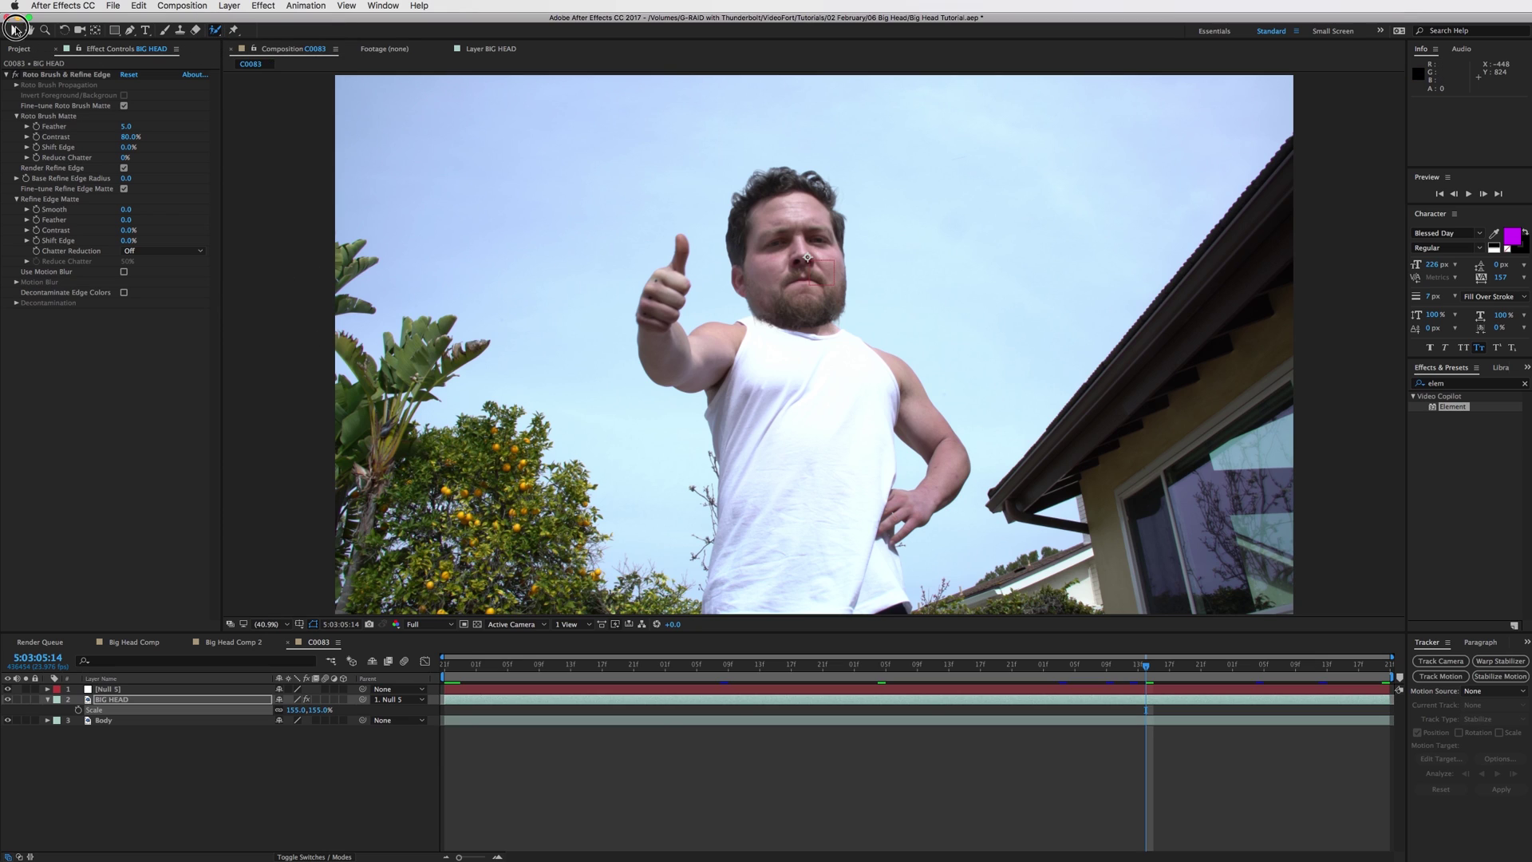
click(15, 31)
- Preview the end of the C0083 composition and open Big Head Comp 2 to view its finished effect
key(space)
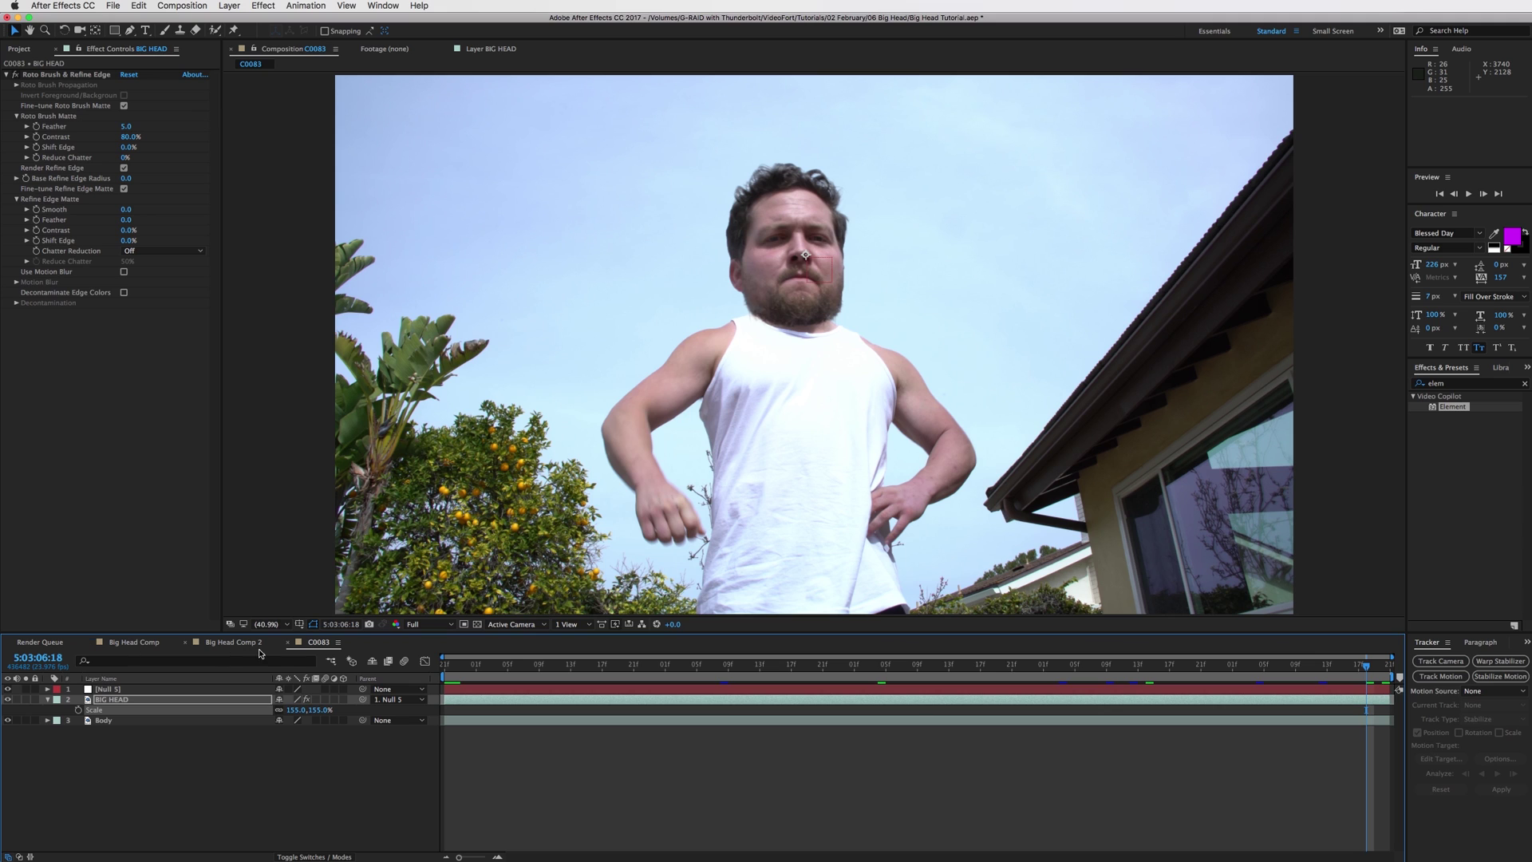
click(232, 642)
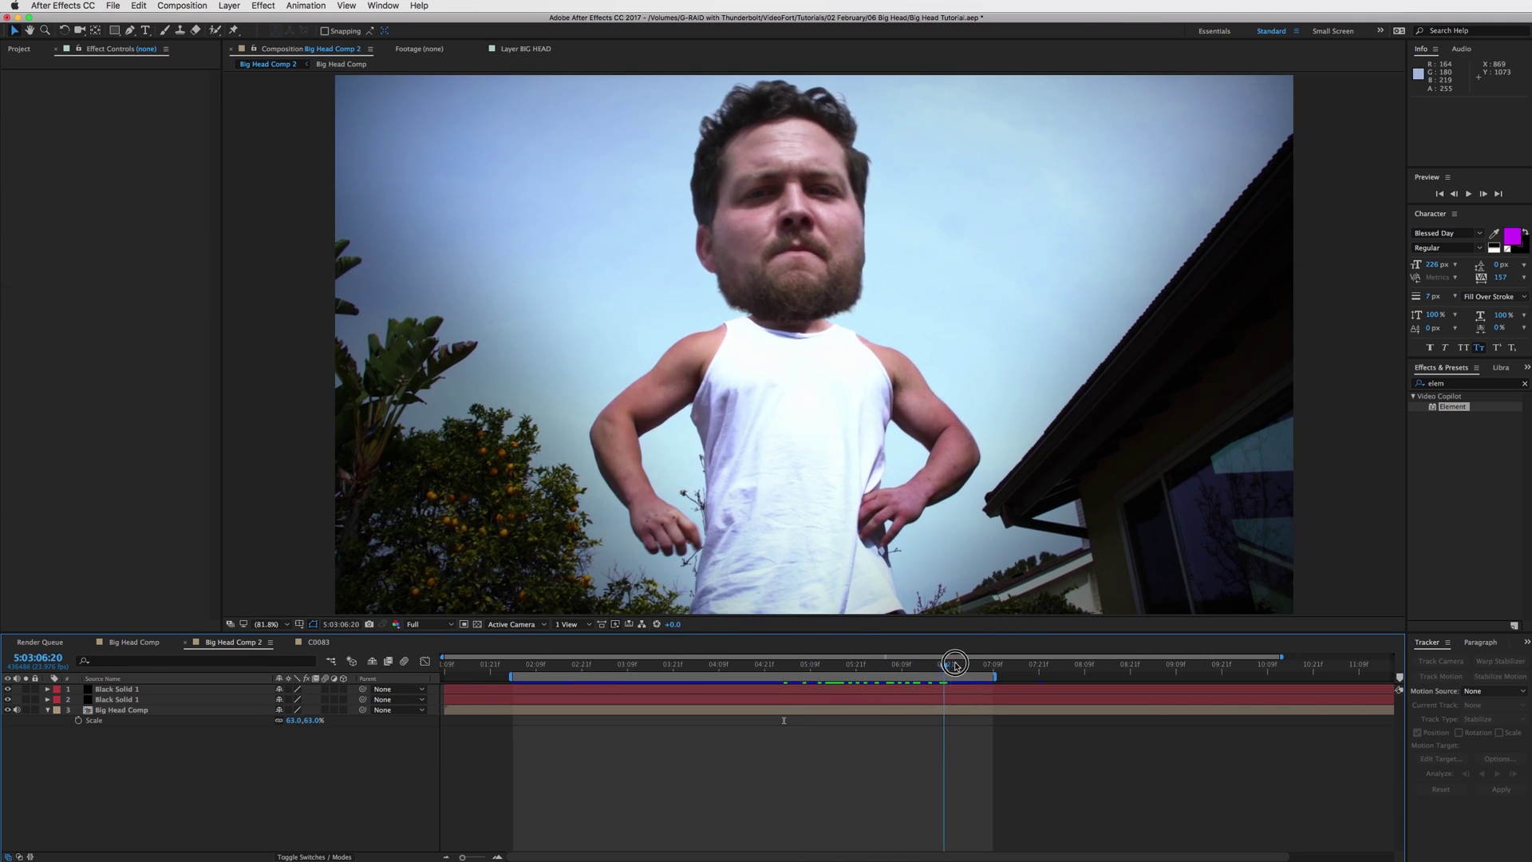
- Examine the thumb in front of the enlarged head in Big Head Comp 2 around 5:03:03:08
click(649, 669)
drag(649, 669, 628, 668)
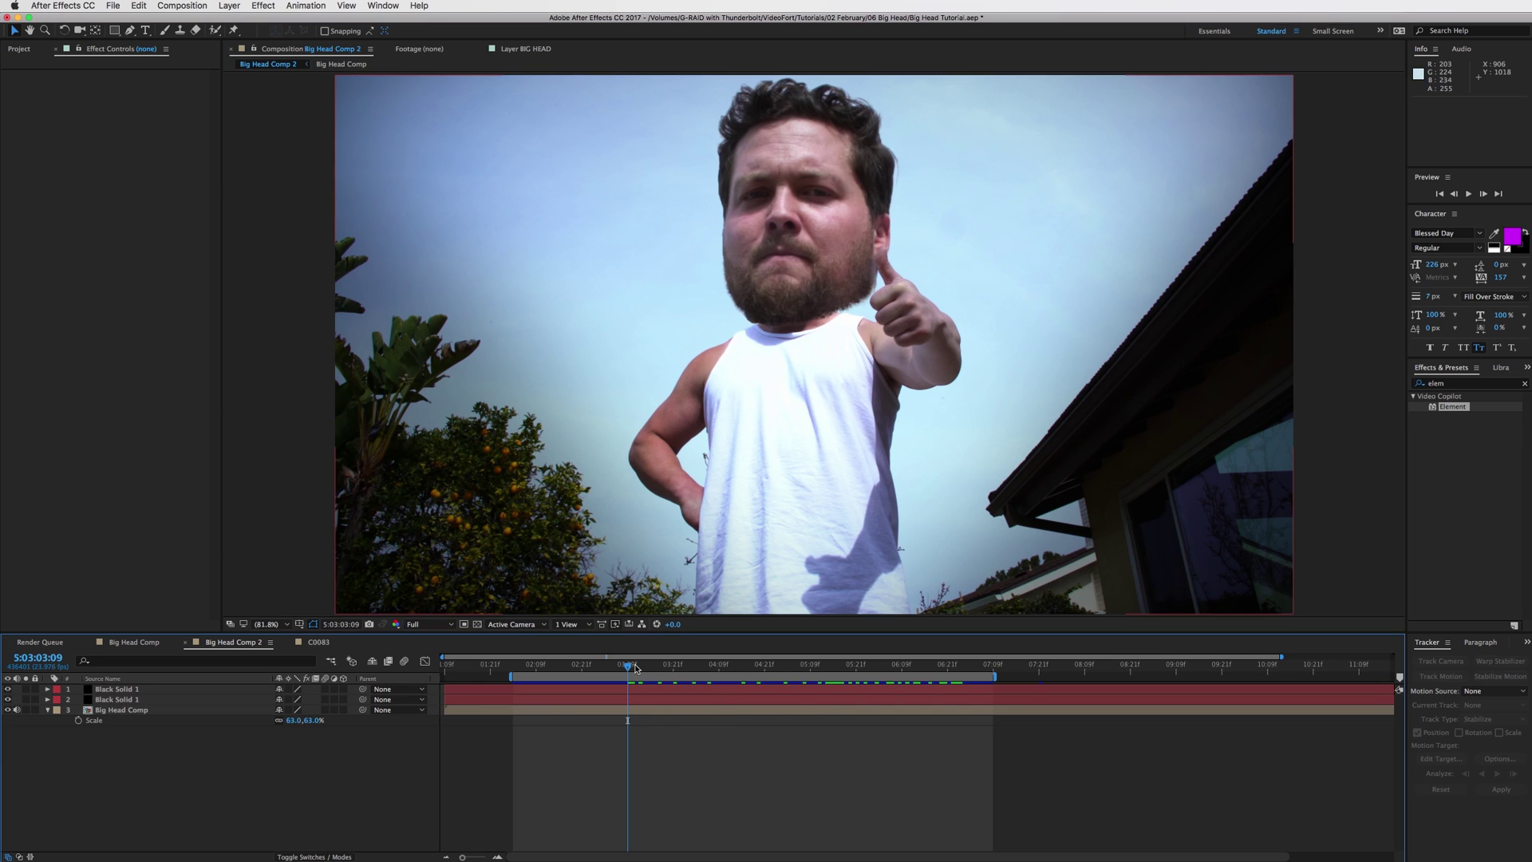
click(670, 668)
drag(671, 667, 624, 667)
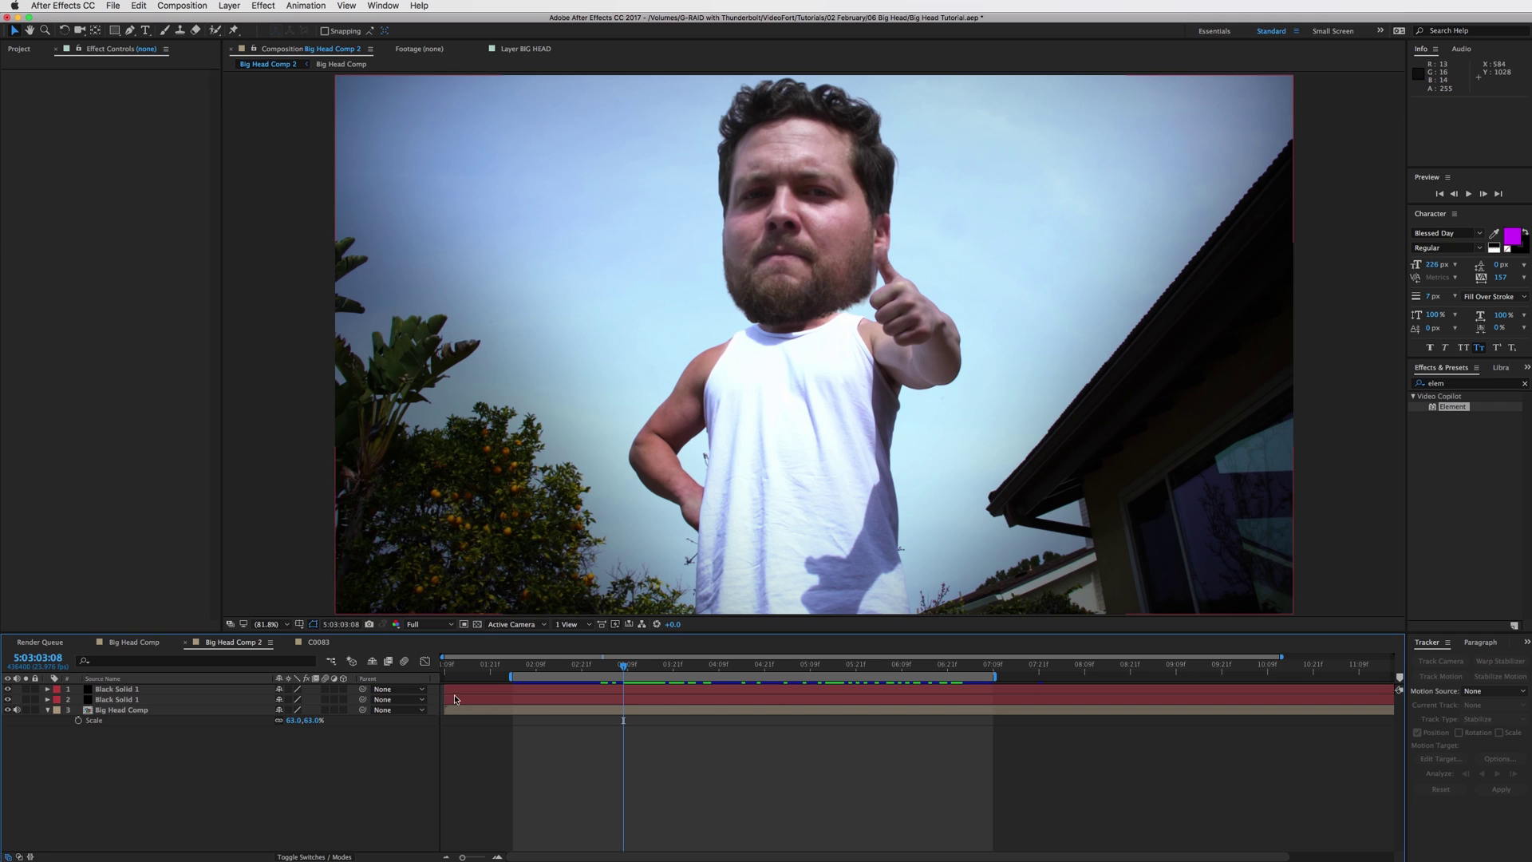
- Duplicate the Body layer in the C0083 composition and place the copy directly above BIG HEAD, checking the thumbs-up frame at 5:03:02:18
click(309, 643)
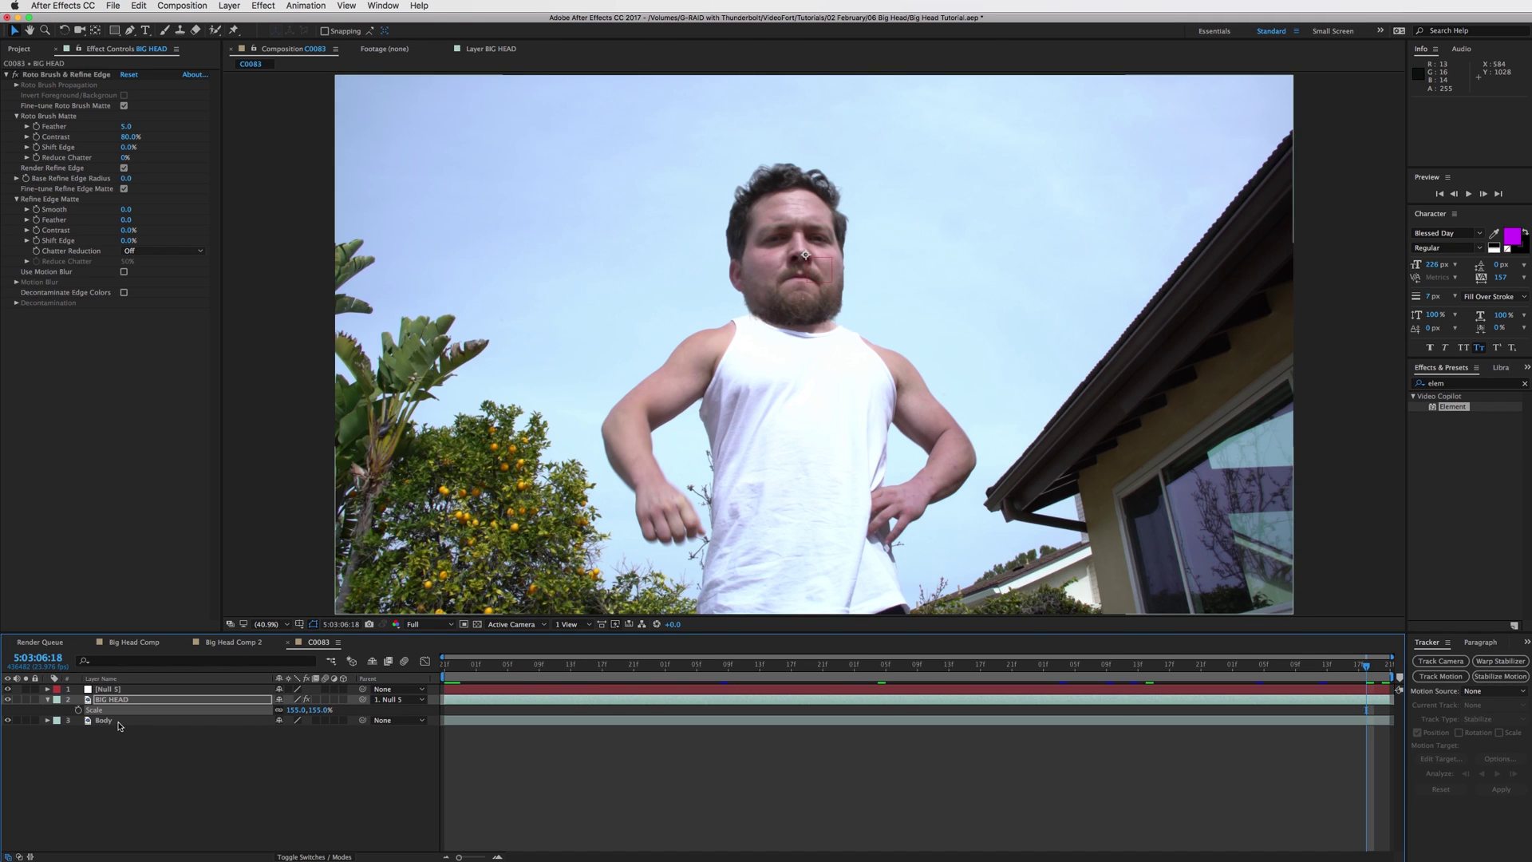
click(117, 721)
key(super+d)
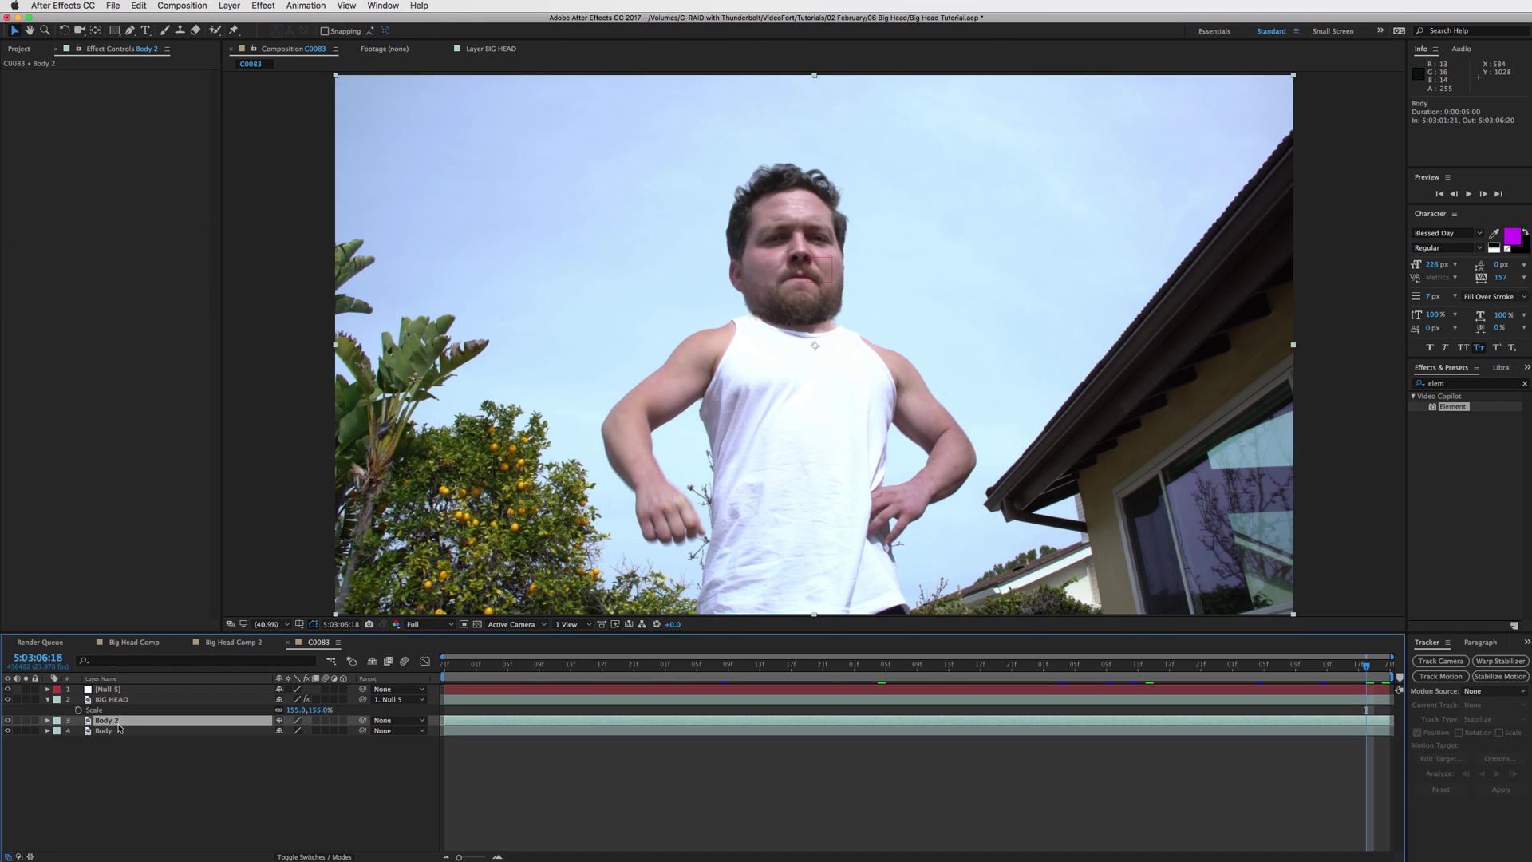
mouse_move(118, 723)
mouse_down()
mouse_move(113, 702)
mouse_move(128, 700)
mouse_up()
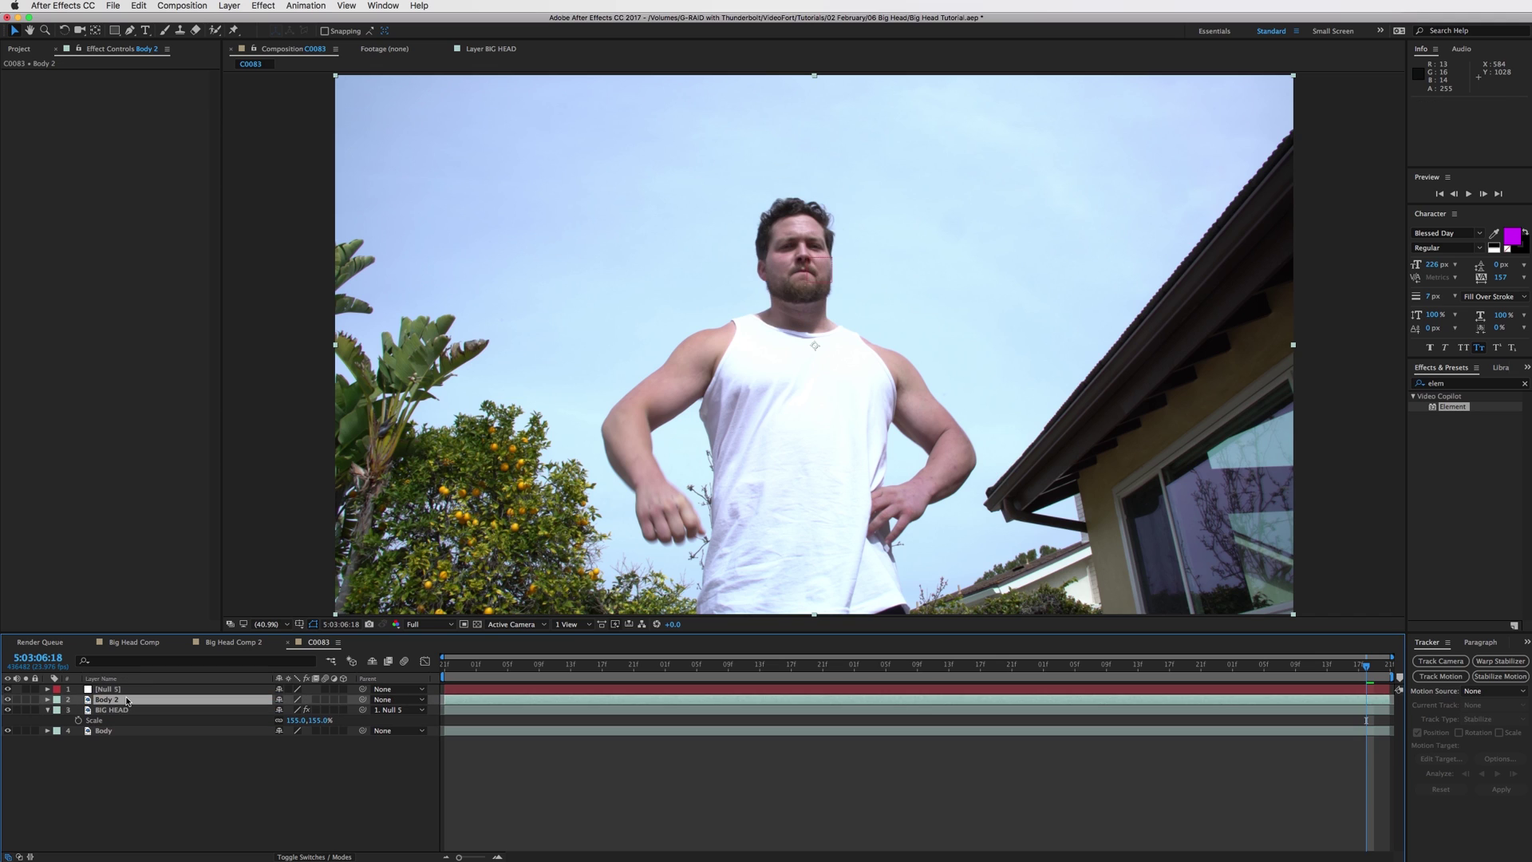
drag(506, 660, 610, 659)
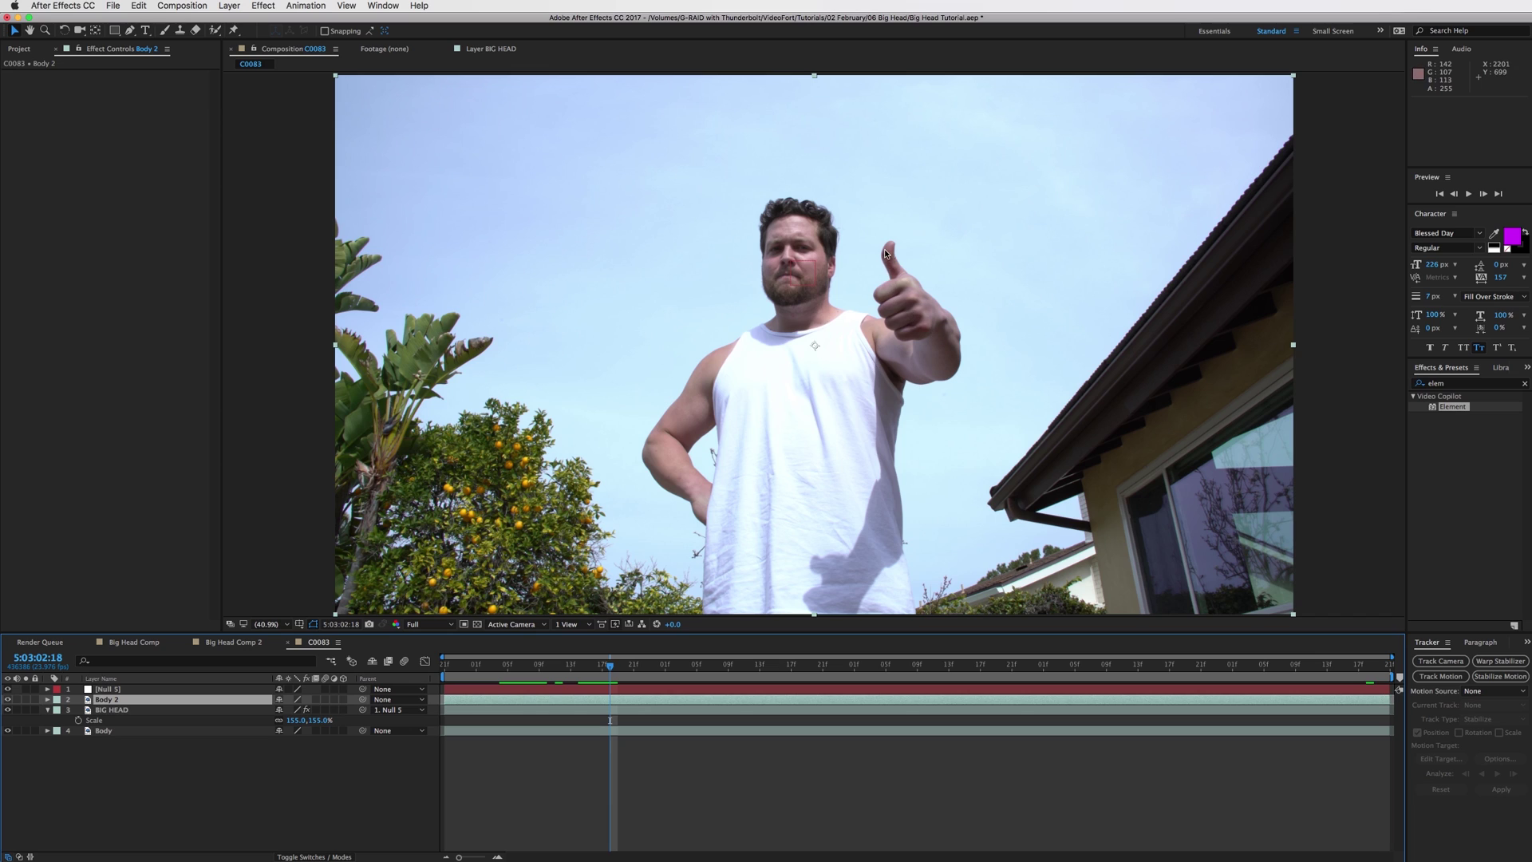
- Return to Big Head Comp 2 and review the finished effect from the first thumbs-up through 5:03:05:23 towards the end of the work area
click(205, 644)
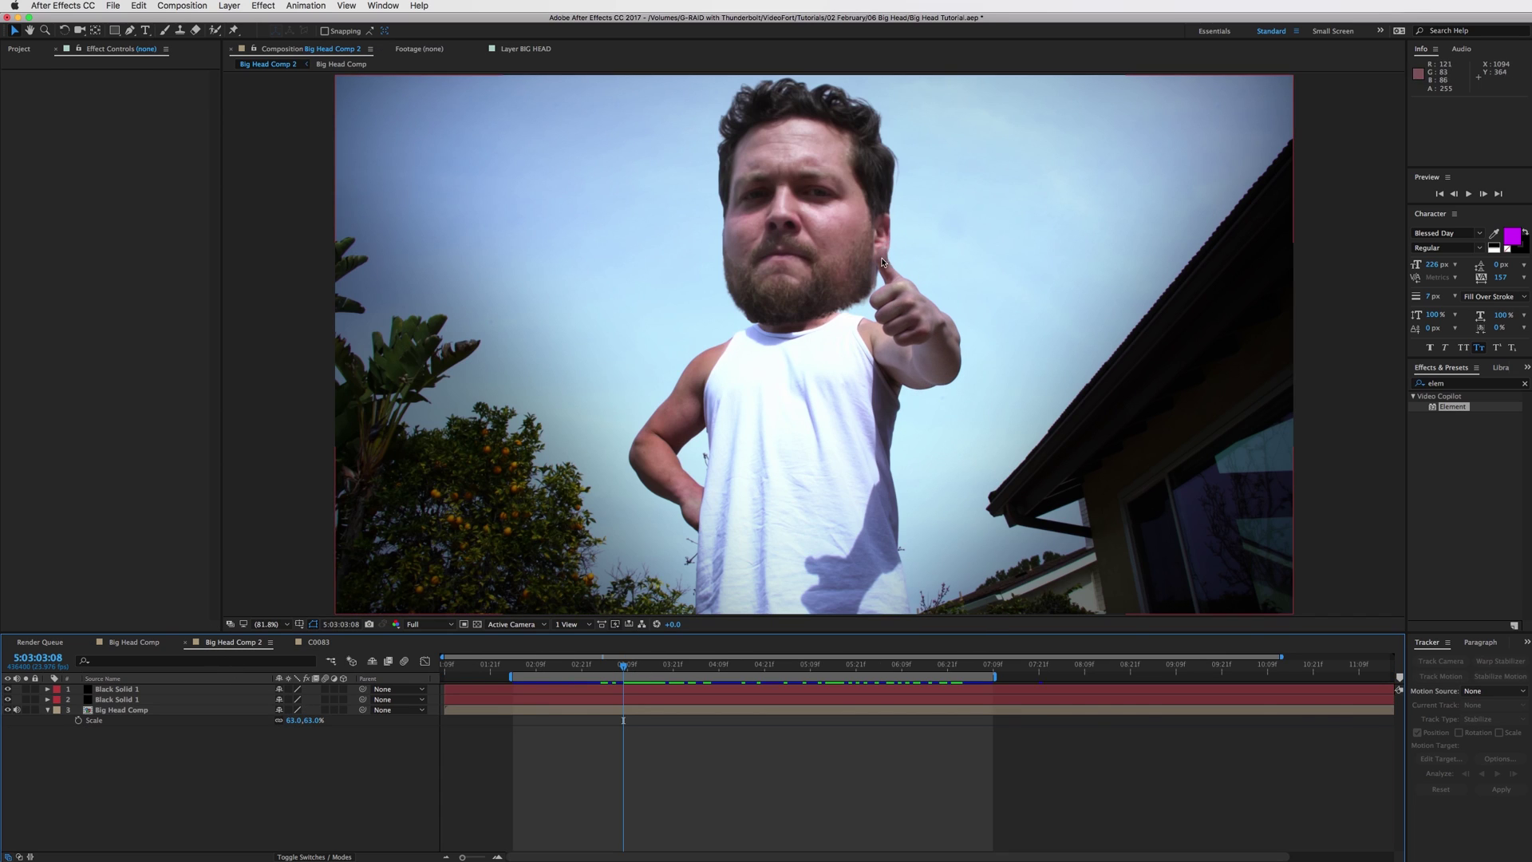
drag(628, 664, 864, 678)
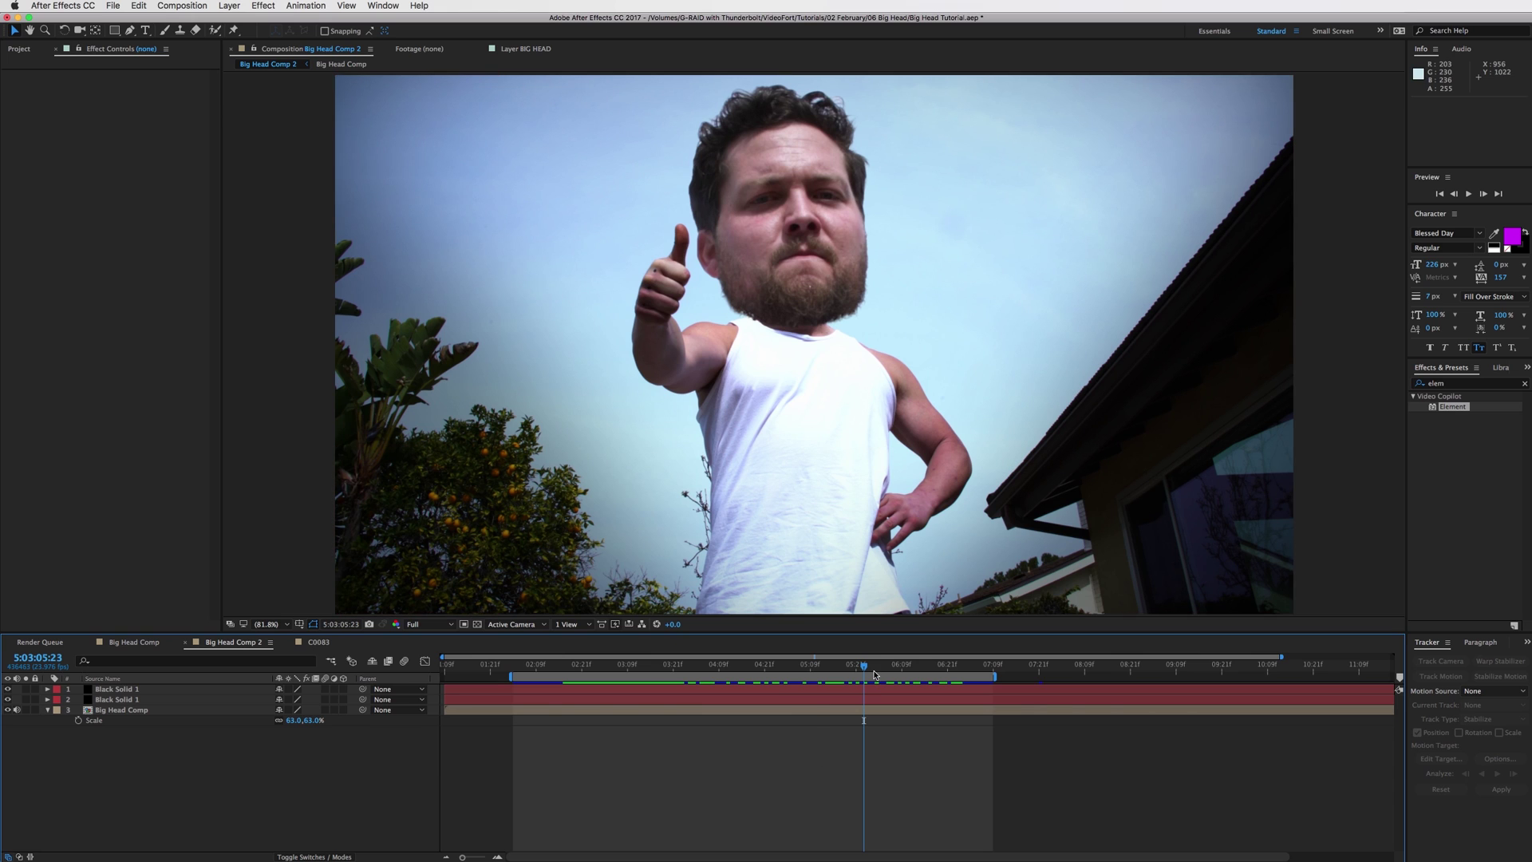
click(950, 665)
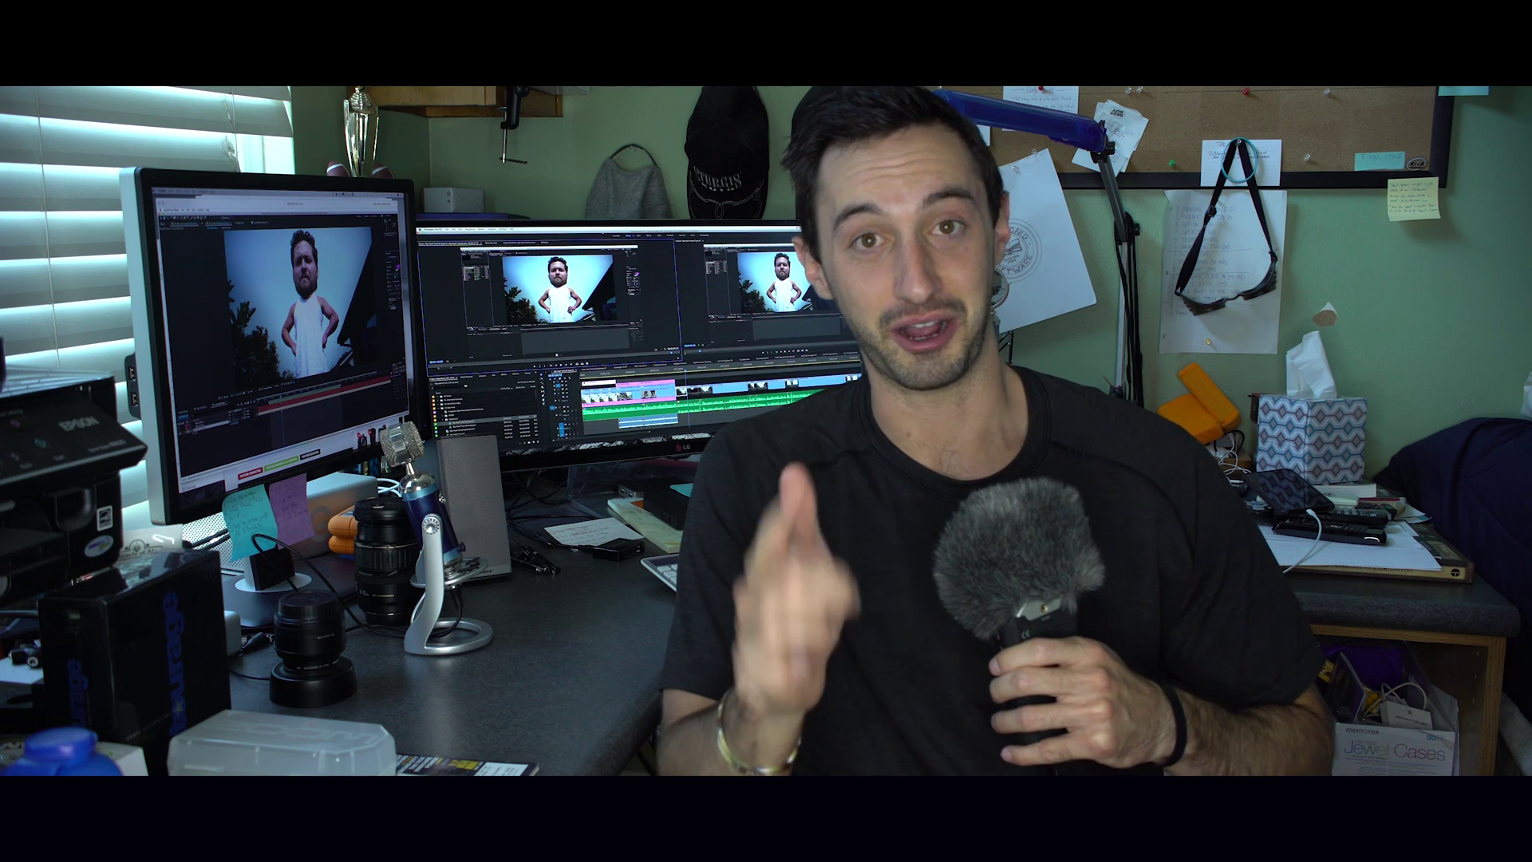